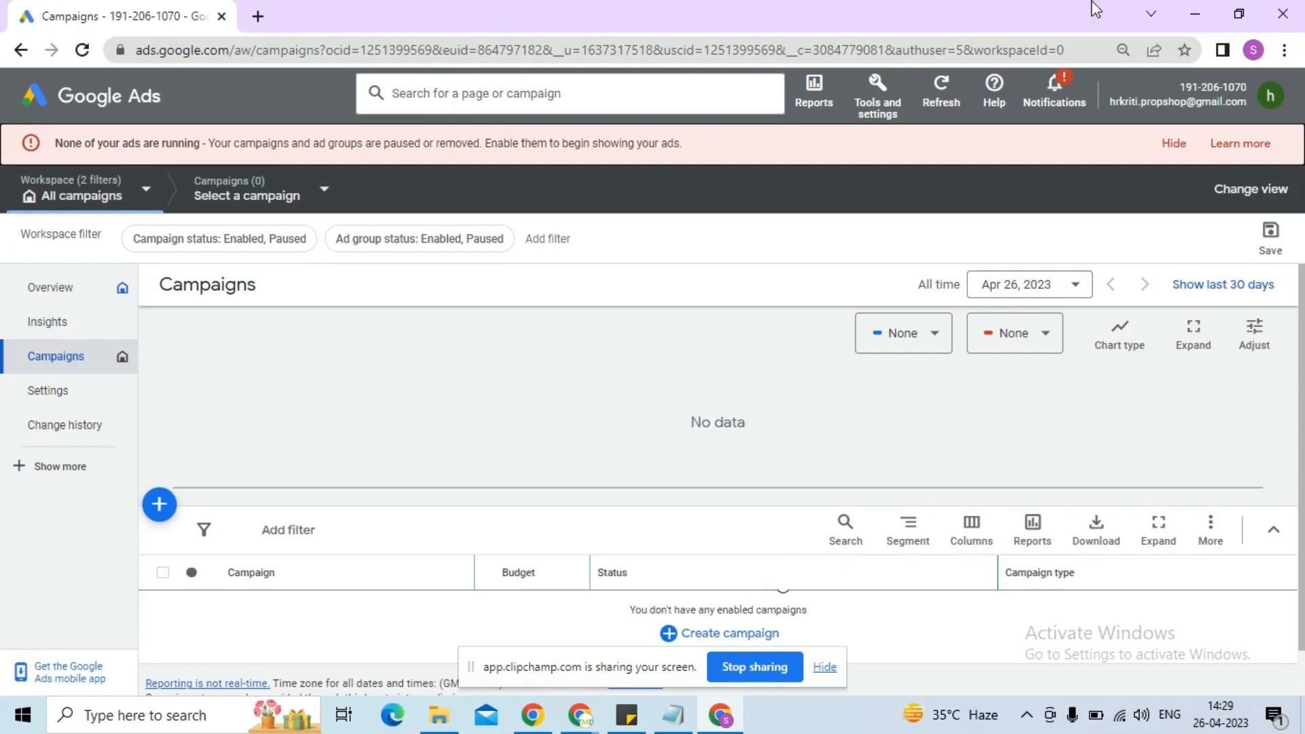
Step: Create a new Display campaign without a goal's guidance, keeping the default campaign name and starting new instead of using a saved draft
left_click(168, 516)
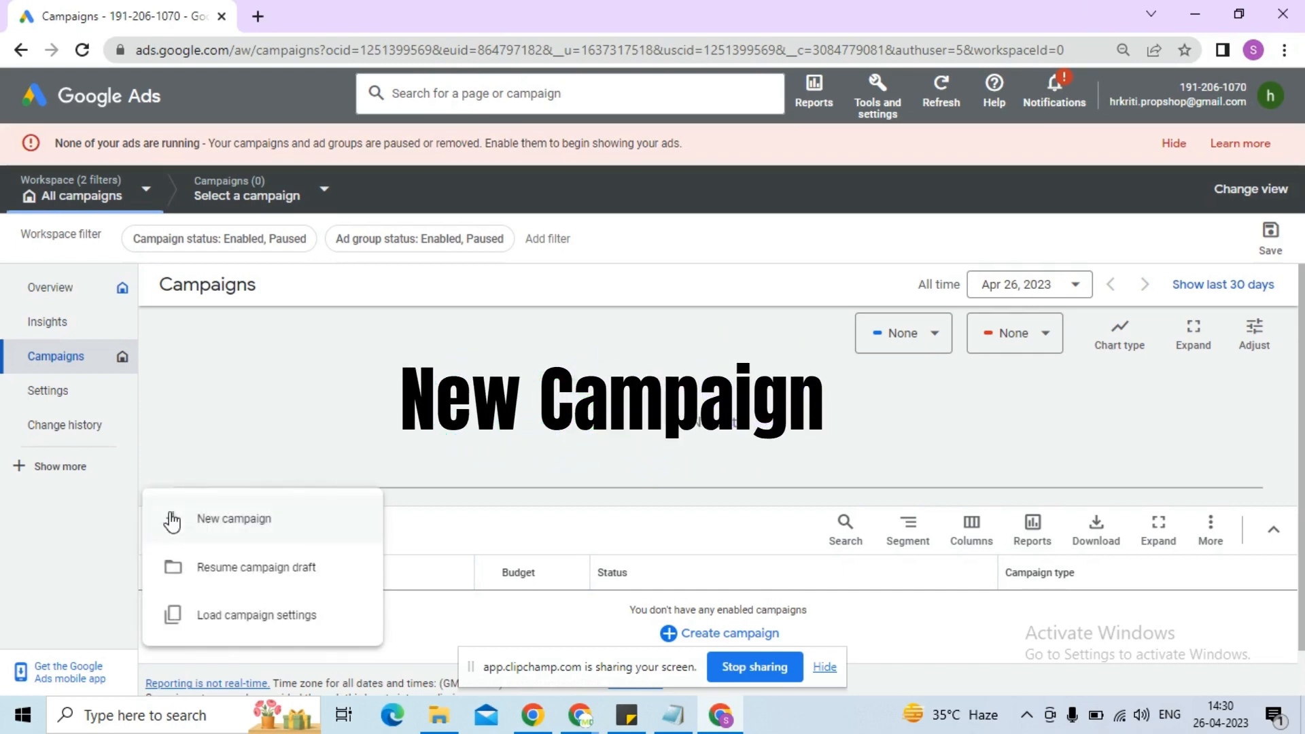
left_click(228, 534)
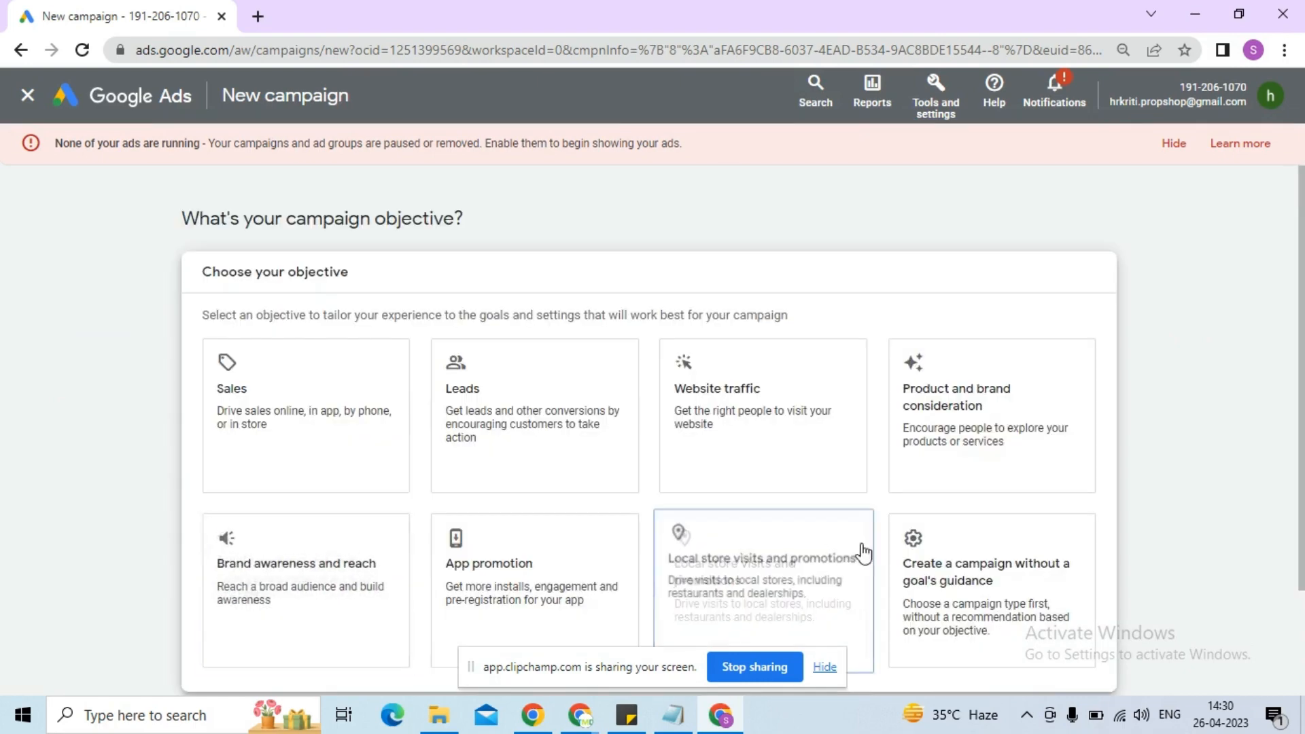
left_click(884, 605)
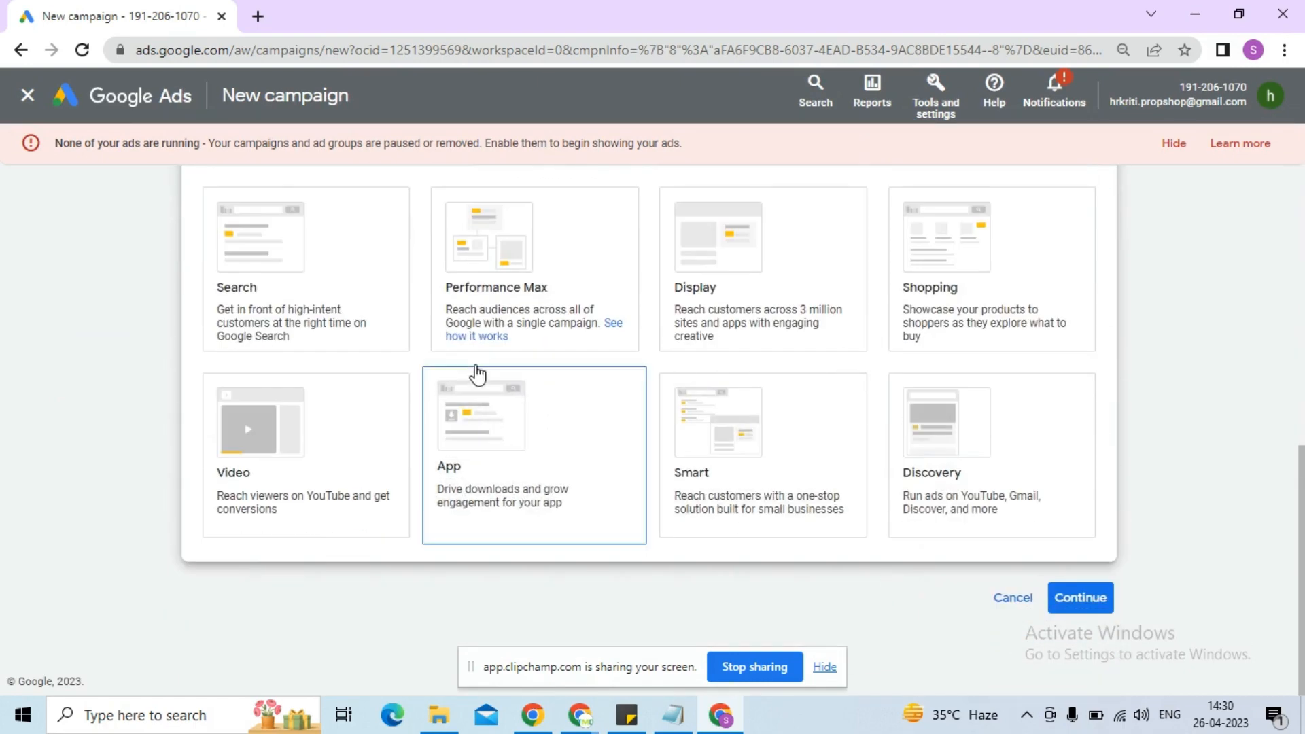
left_click(720, 314)
scroll(766, 302, "down", 3)
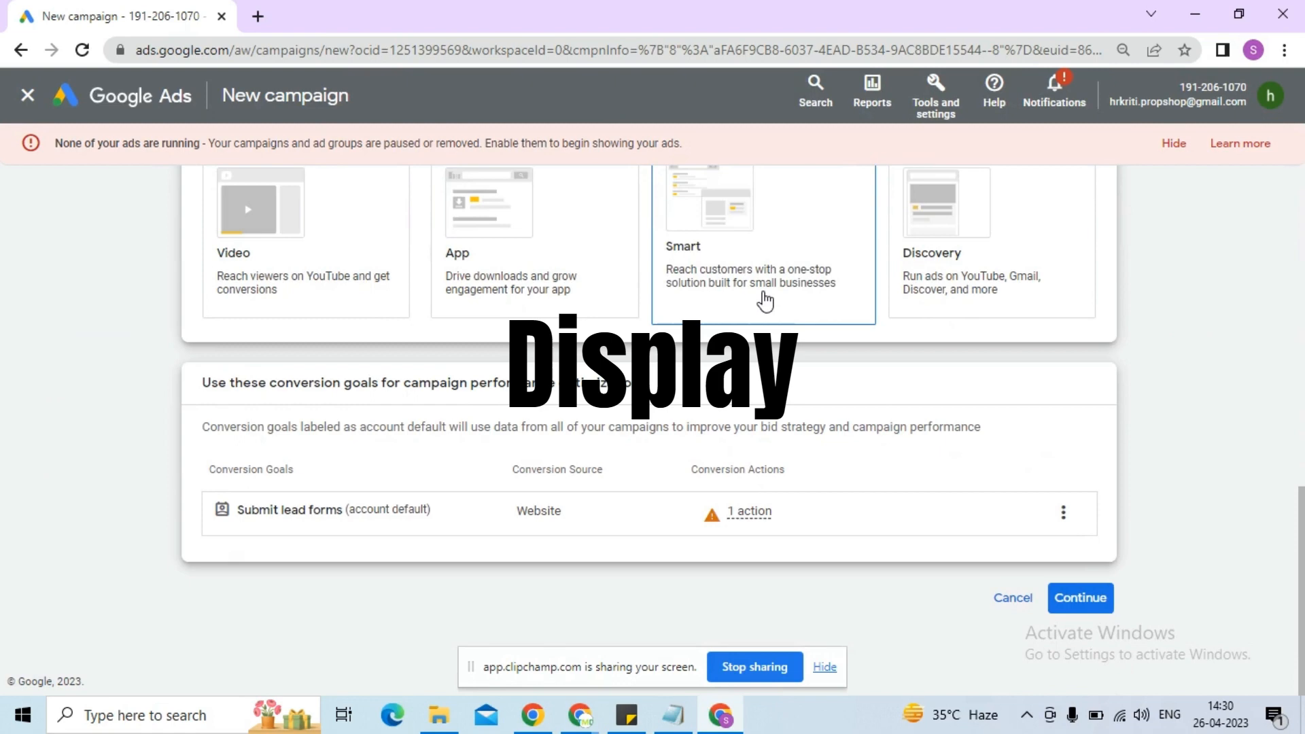
left_click(1091, 601)
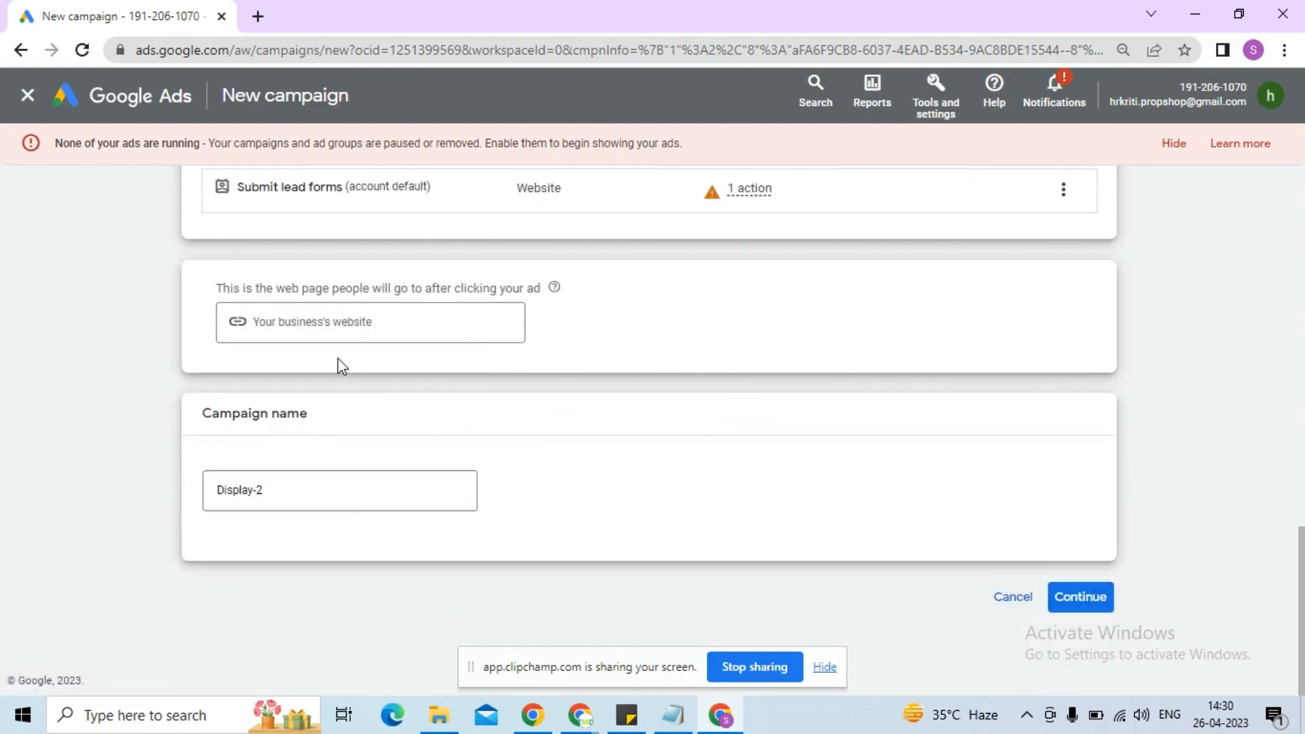
left_click(1096, 597)
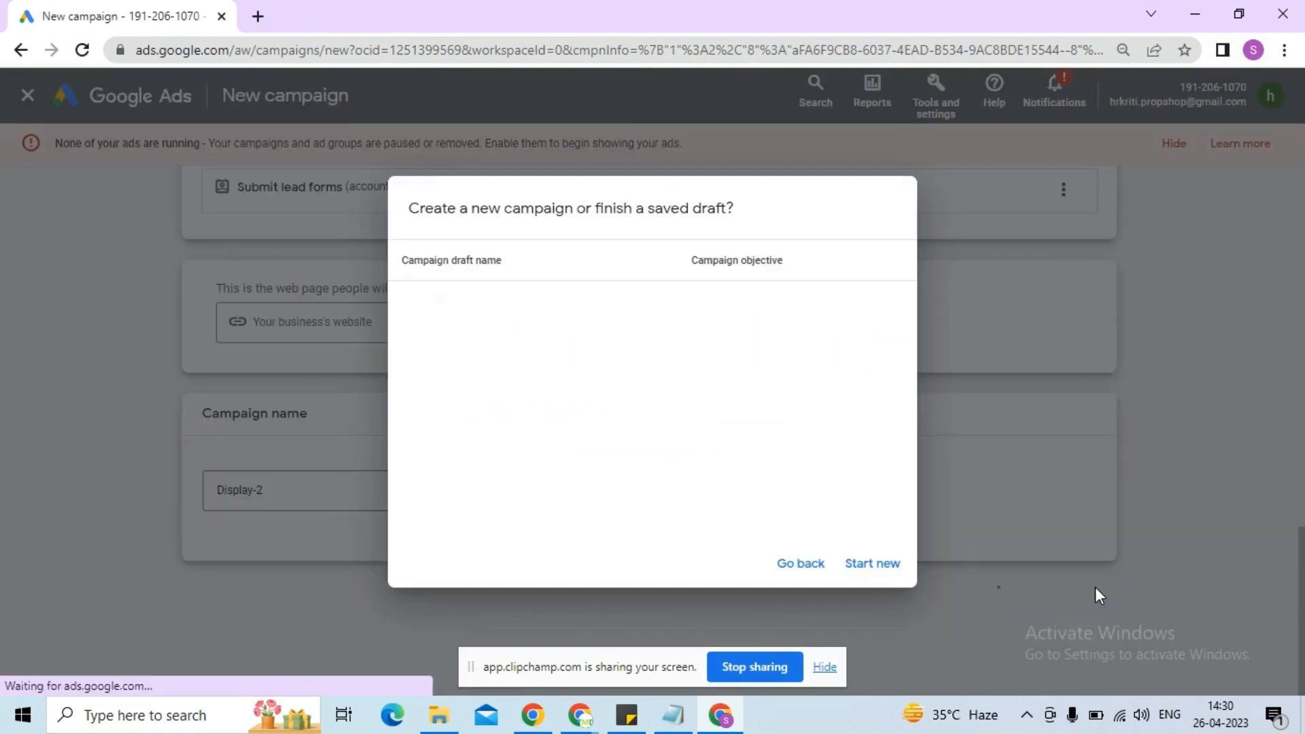
left_click(874, 566)
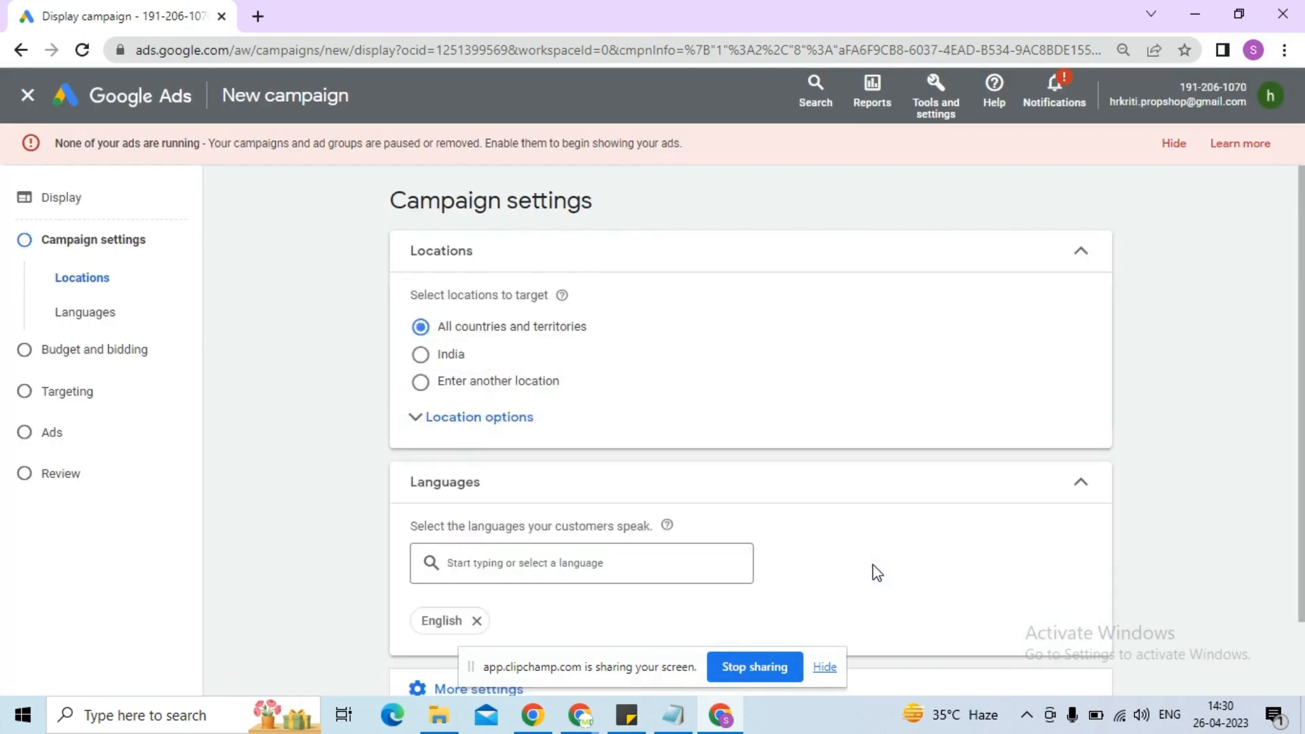
Step: Target India as the campaign location, keep English as the language, and continue to the budget and bidding settings
left_click(421, 354)
scroll(367, 416, "down", 1)
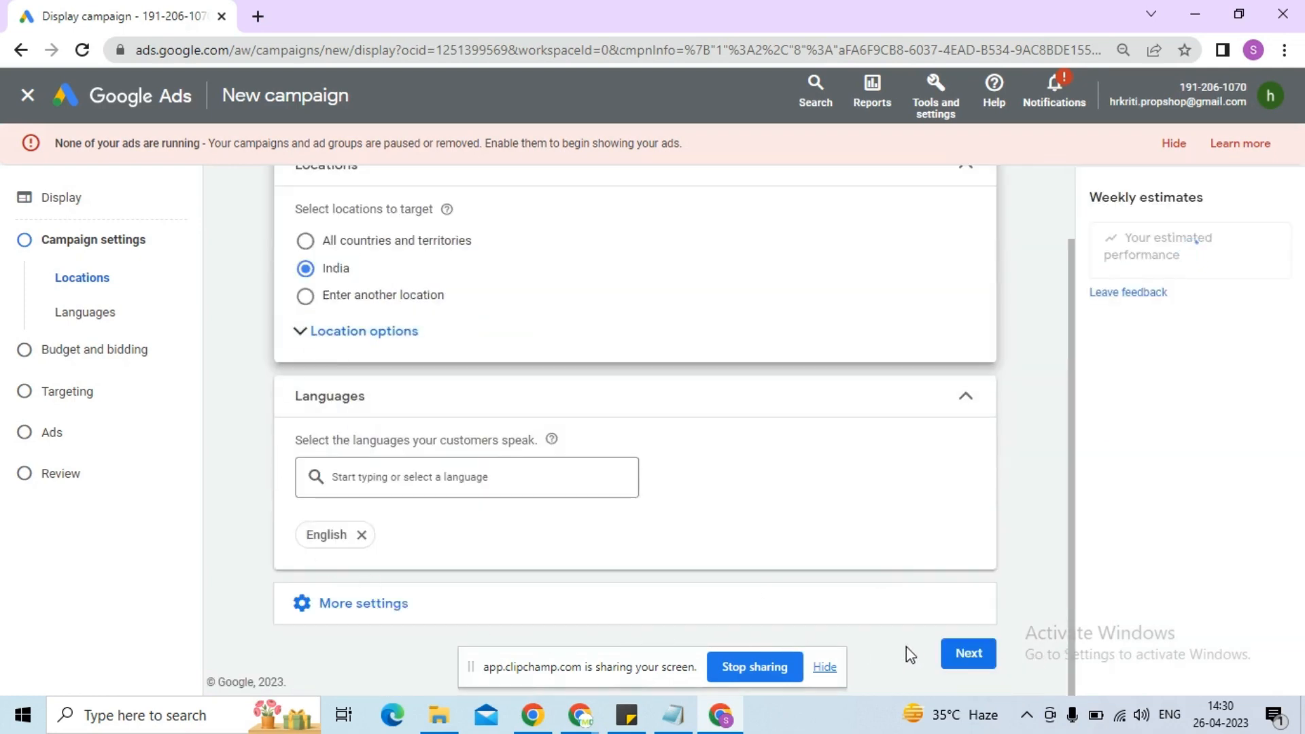
left_click(965, 653)
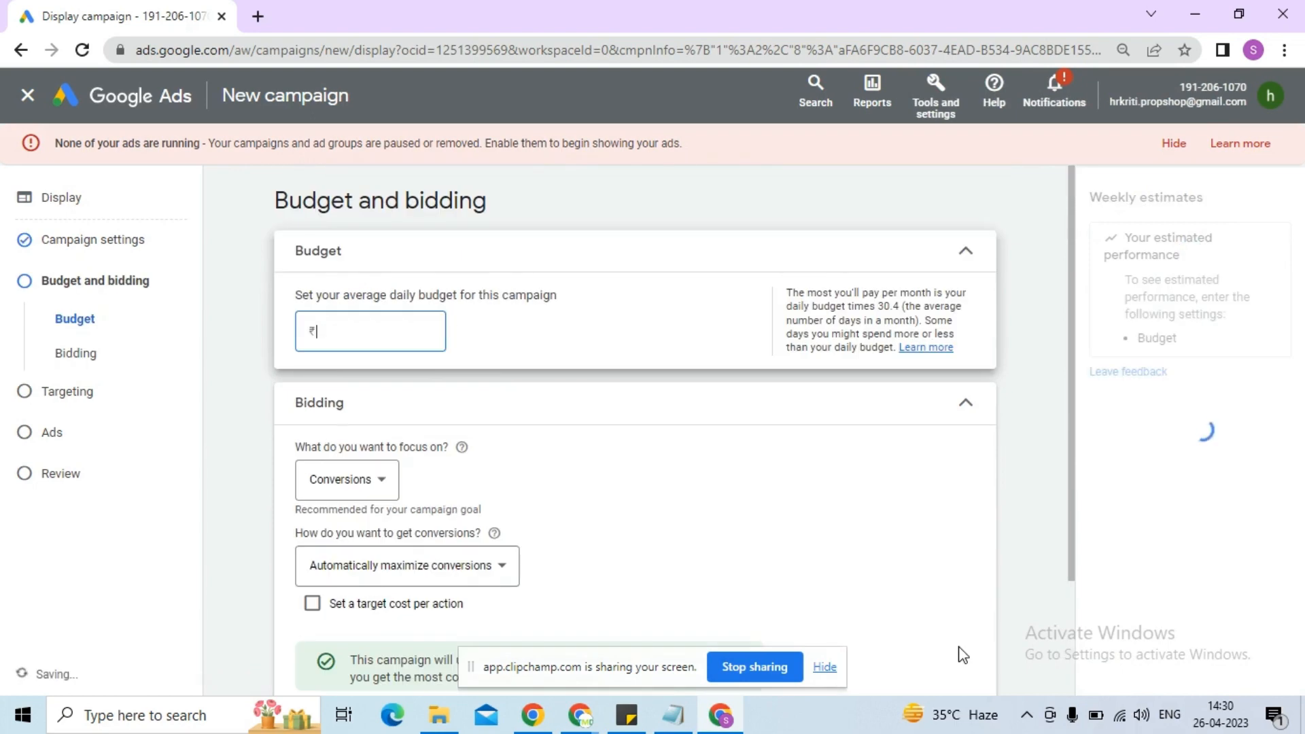
Step: Set the average daily budget to ₹500, keep the default conversions bidding, and continue to targeting
type("500")
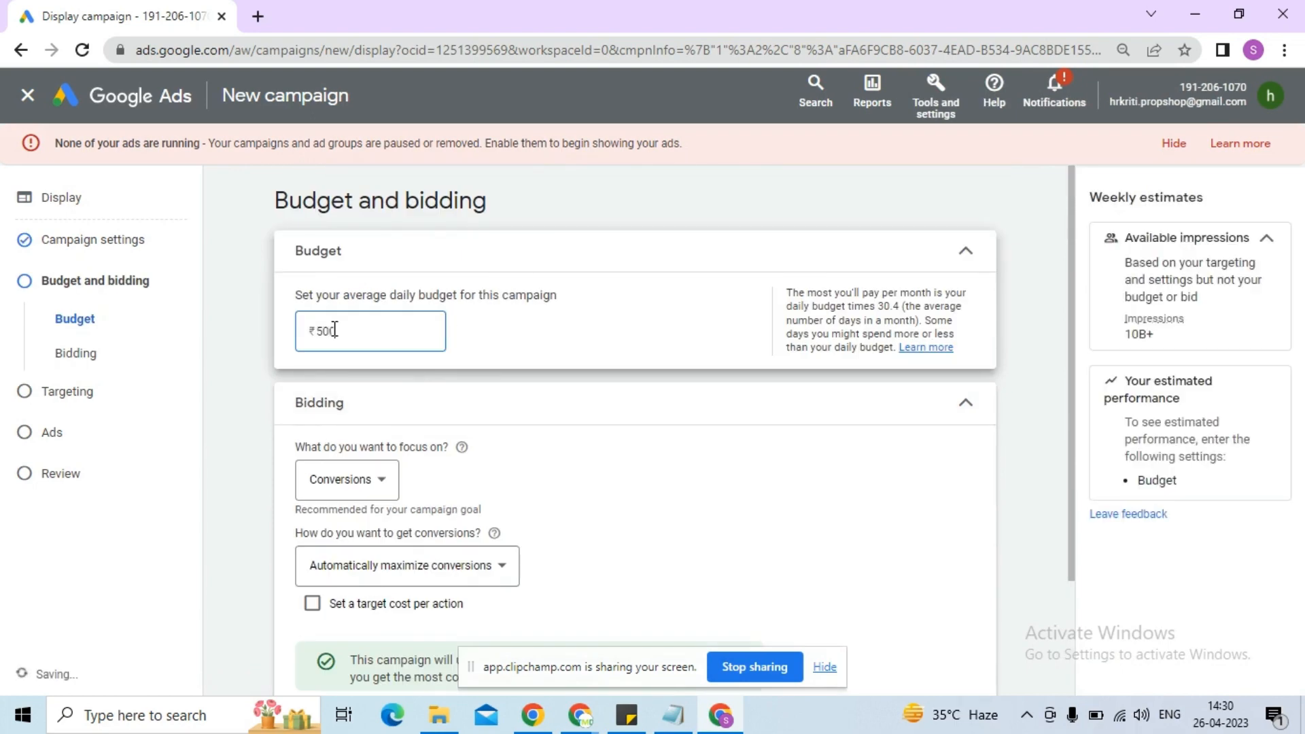
scroll(872, 661, "down", 2)
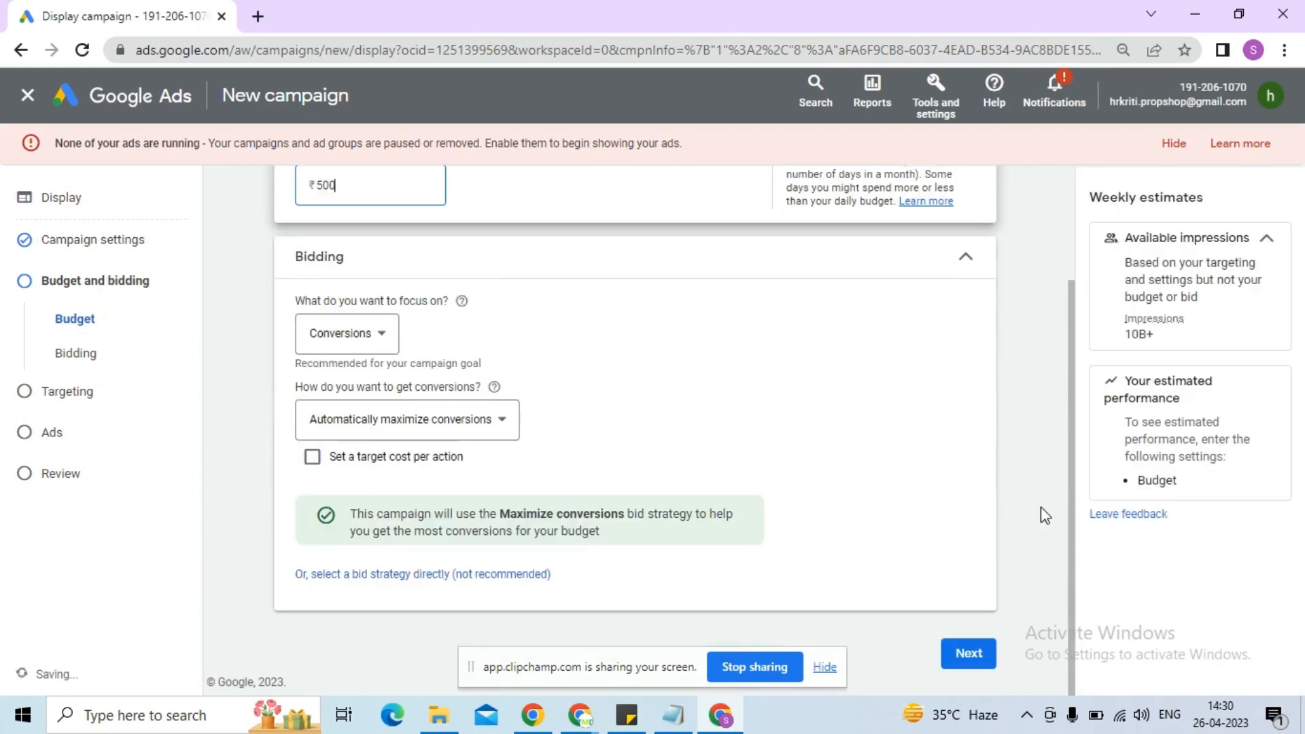
left_click(969, 654)
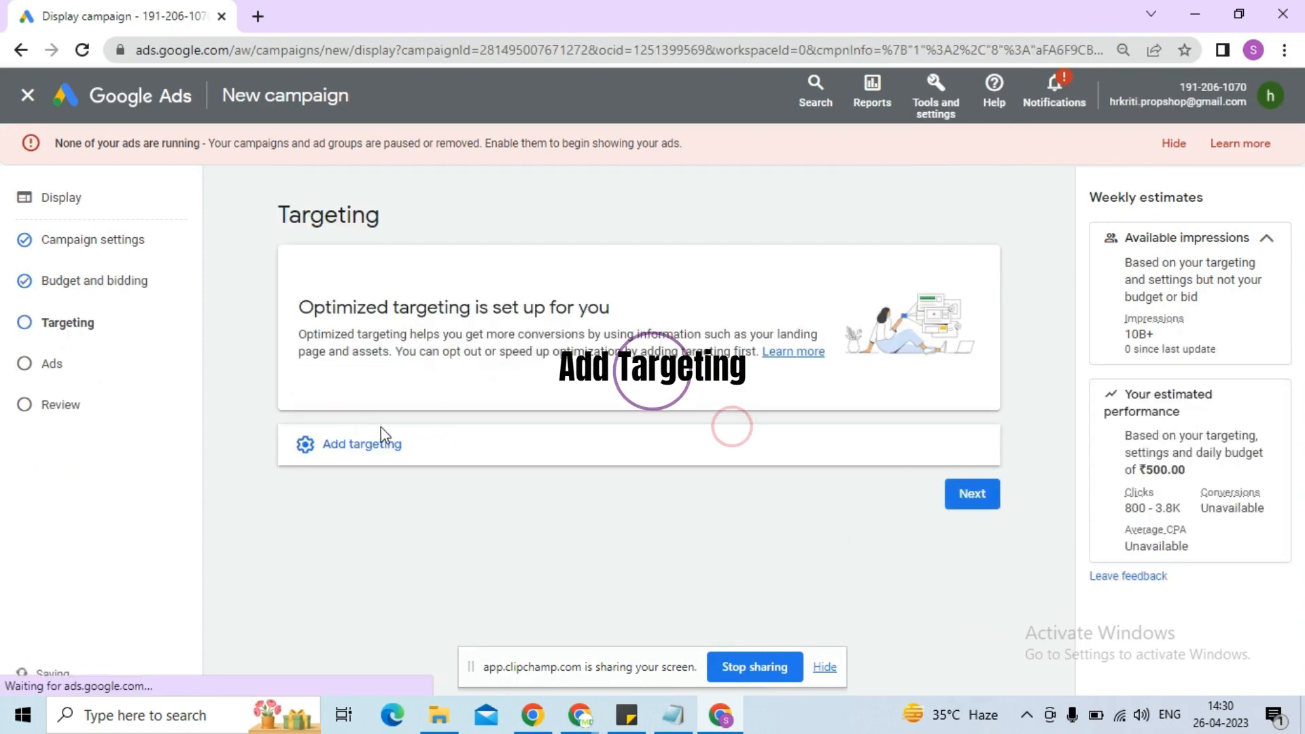
Step: Add demographic targeting that includes all genders, ages, parental statuses and household incomes
left_click(376, 443)
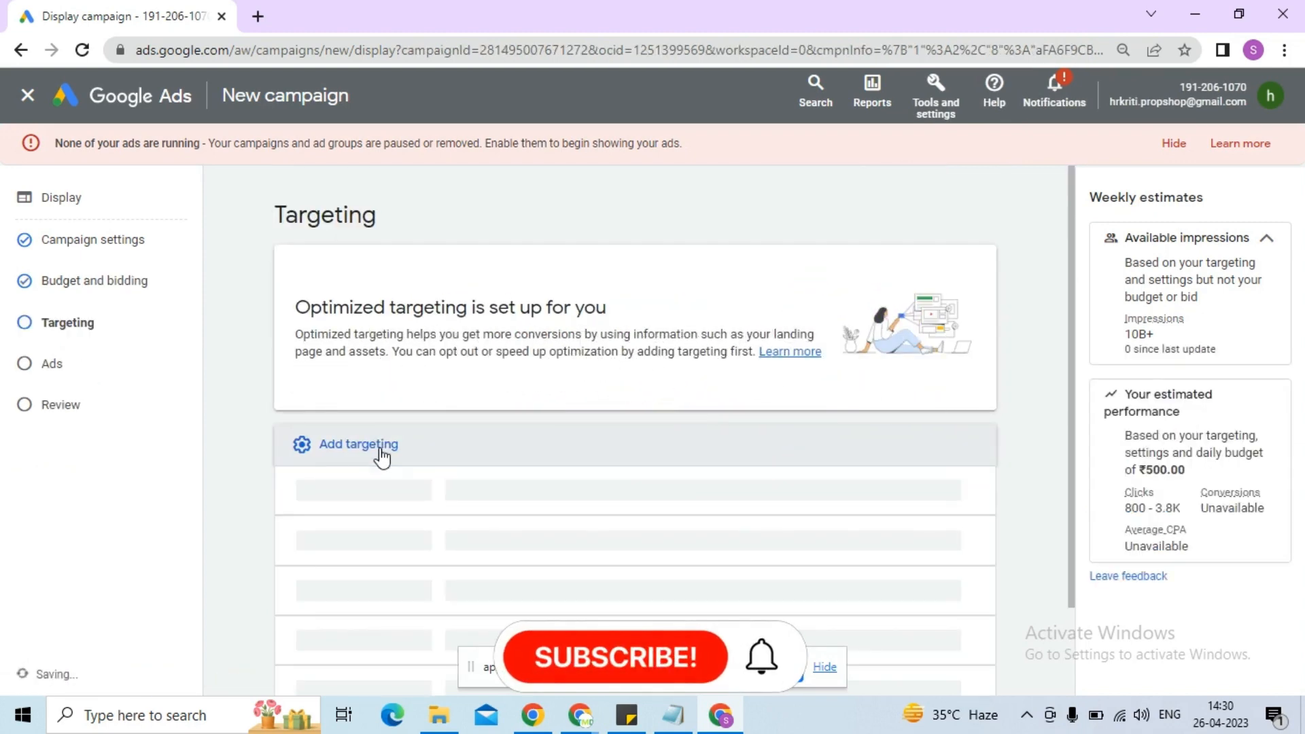
scroll(379, 459, "down", 1)
left_click(544, 479)
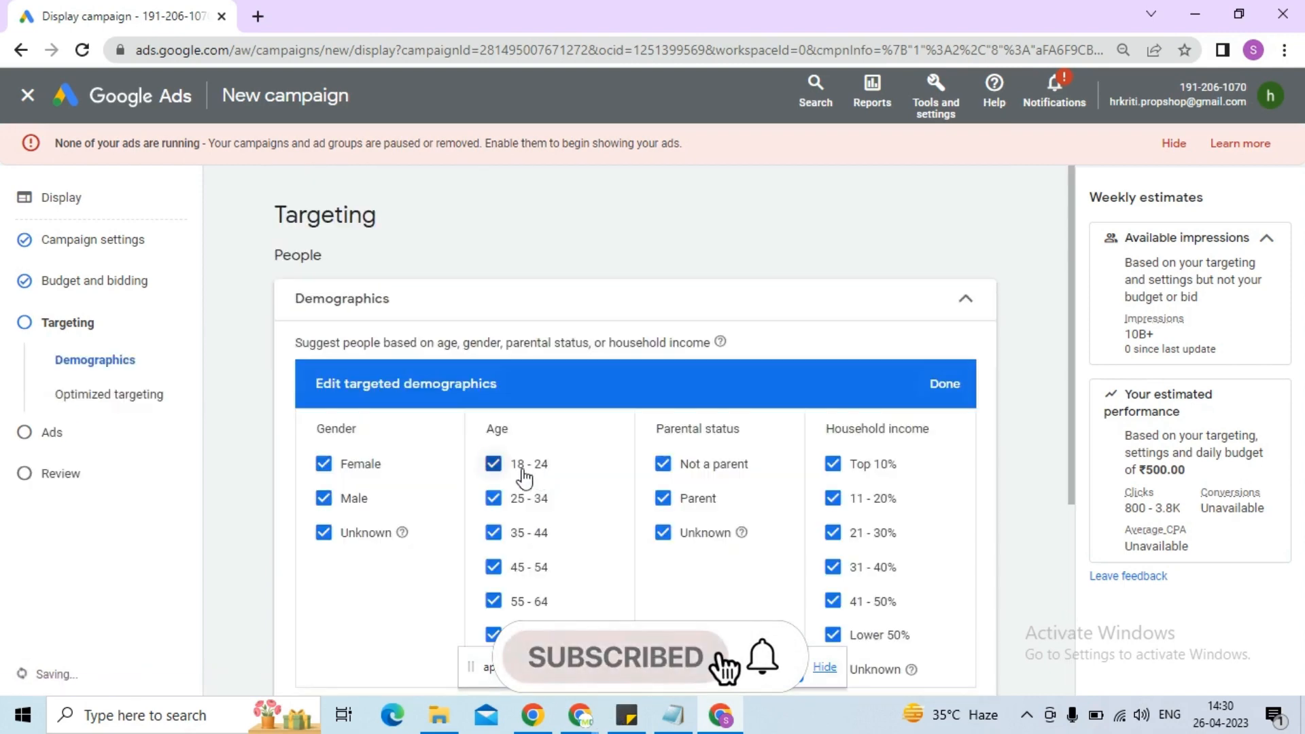
left_click(955, 389)
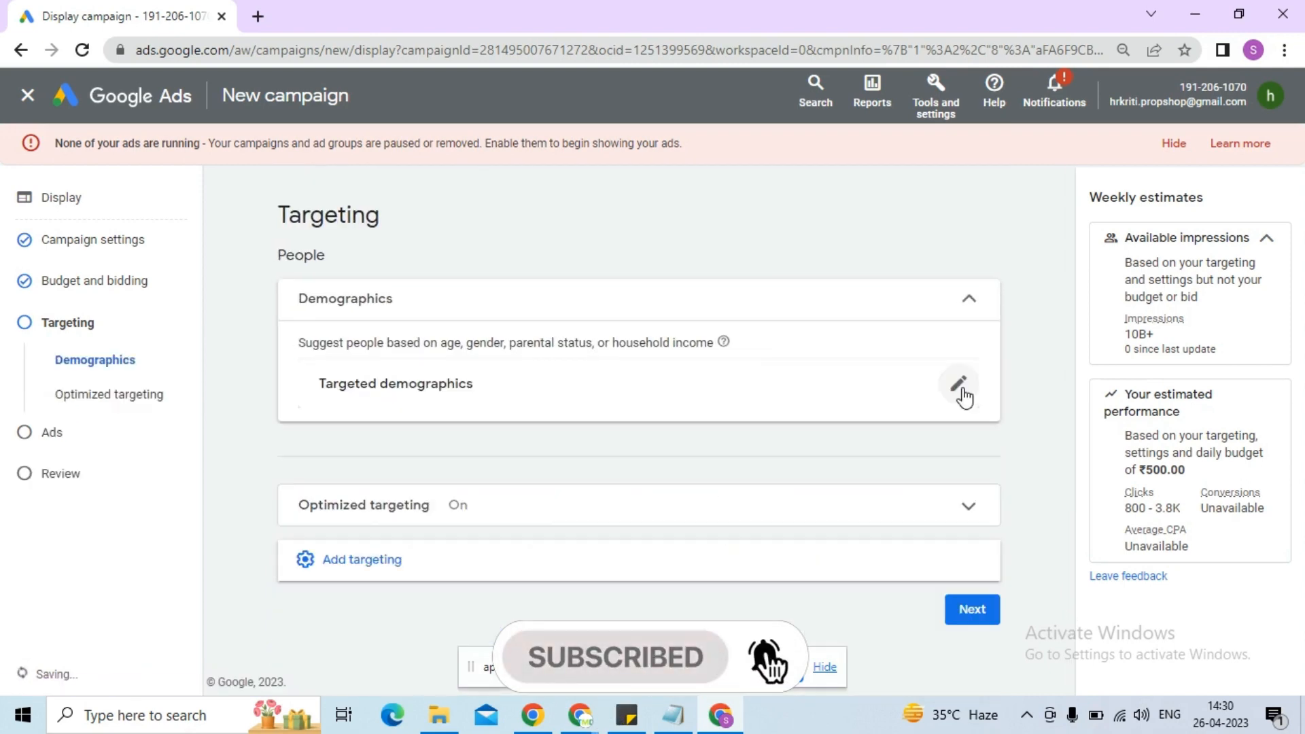
Step: Add topic targeting to the campaign and search the topics for "travel"
left_click(378, 568)
scroll(381, 574, "down", 2)
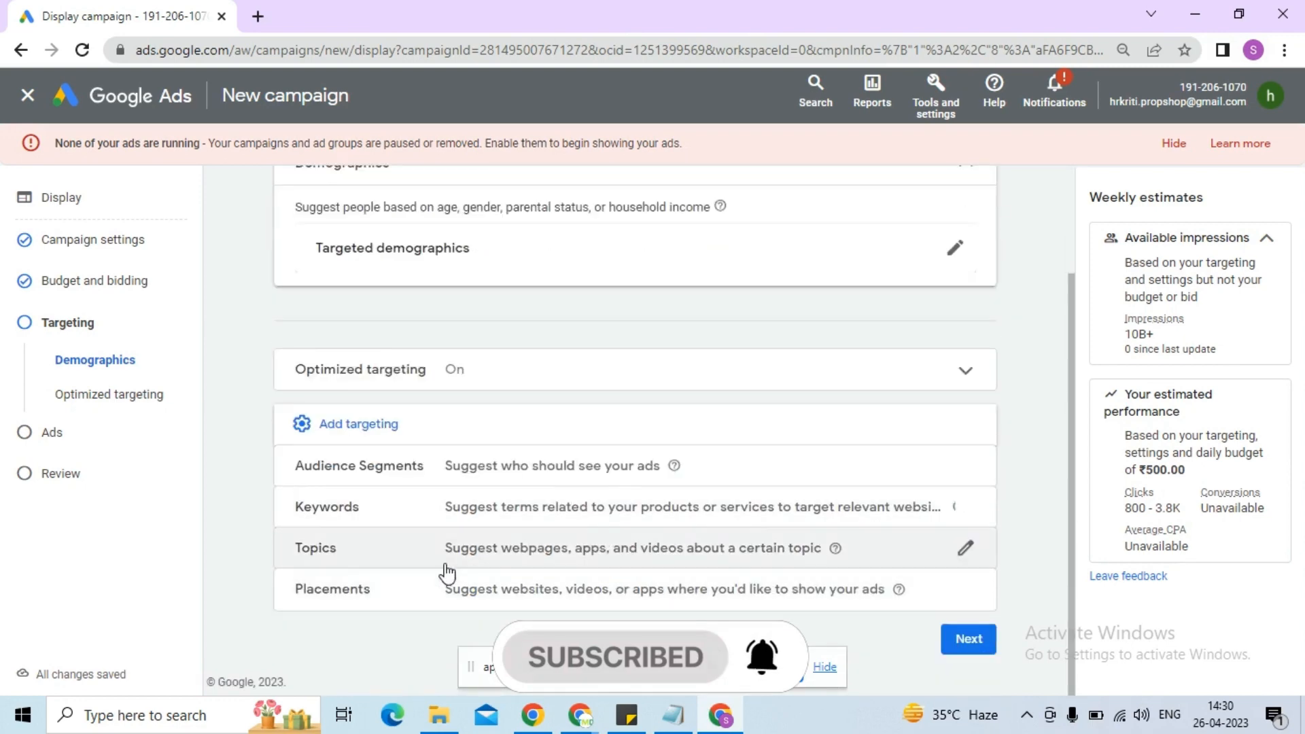
left_click(479, 561)
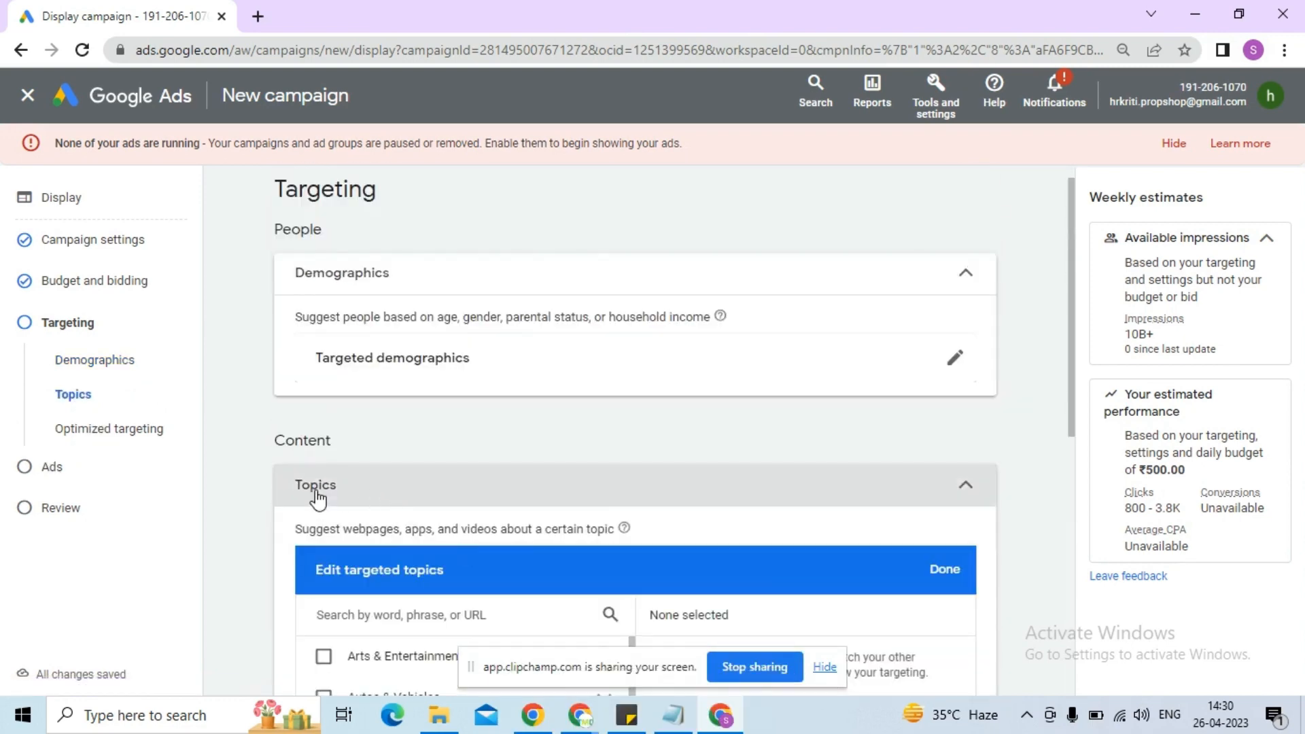
scroll(306, 501, "down", 1)
left_click(409, 531)
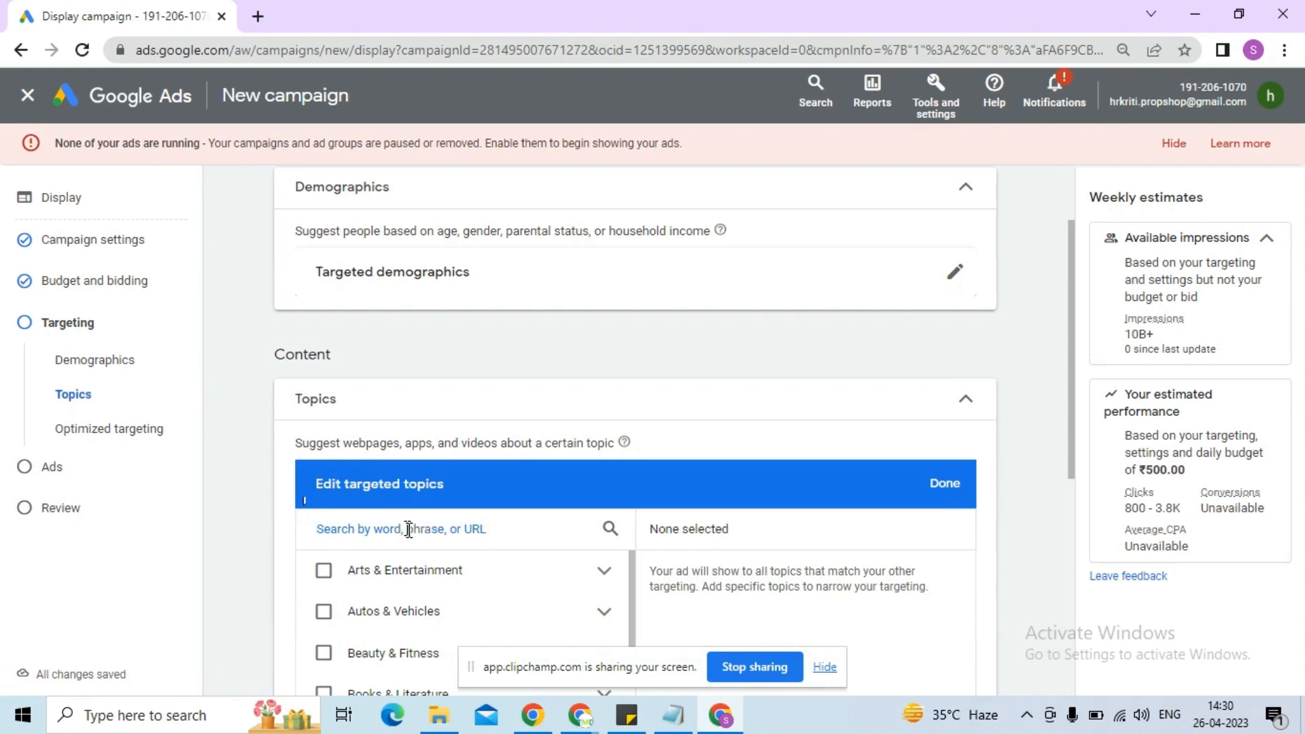
type("travel")
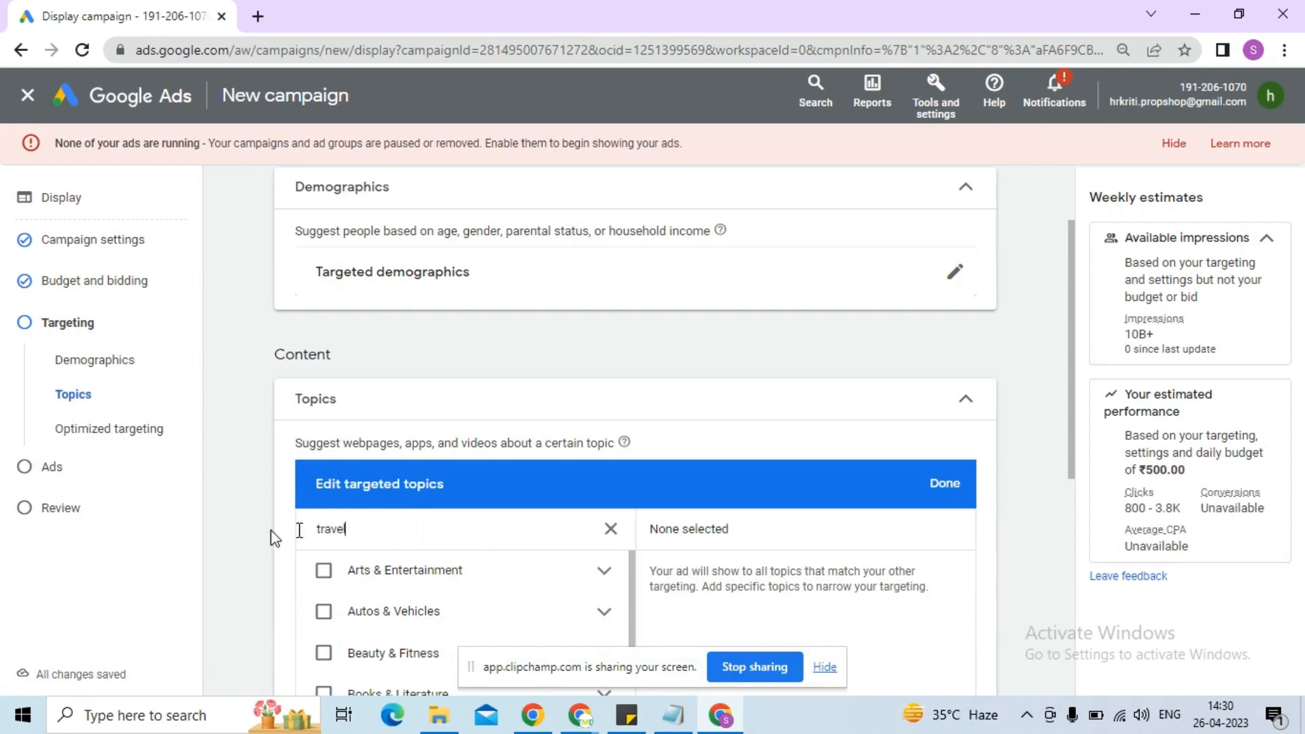
scroll(269, 534, "down", 2)
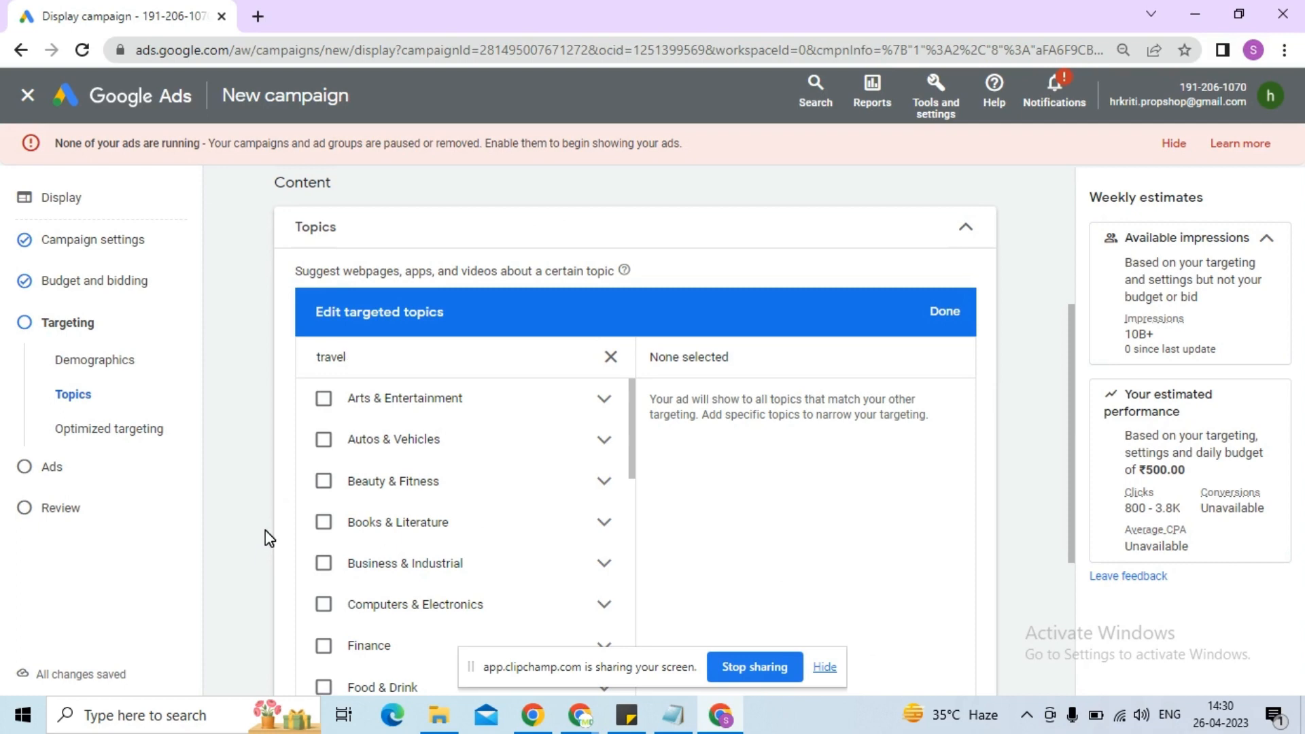
Step: Select the topics Trucks, Vans & SUVs, Travel Insurance, Visa & Immigration, and Photo & Video Sharing
left_click(393, 482)
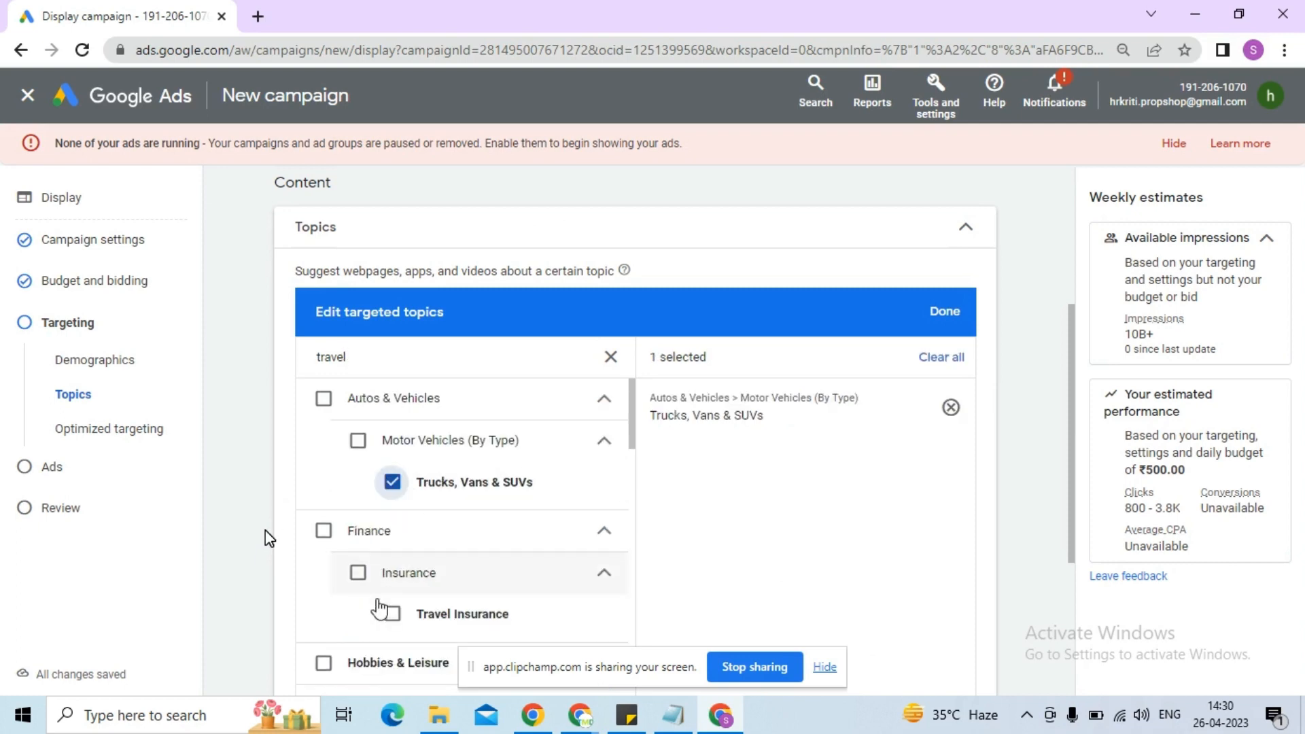
left_click(392, 614)
scroll(381, 599, "down", 3)
scroll(367, 462, "down", 2)
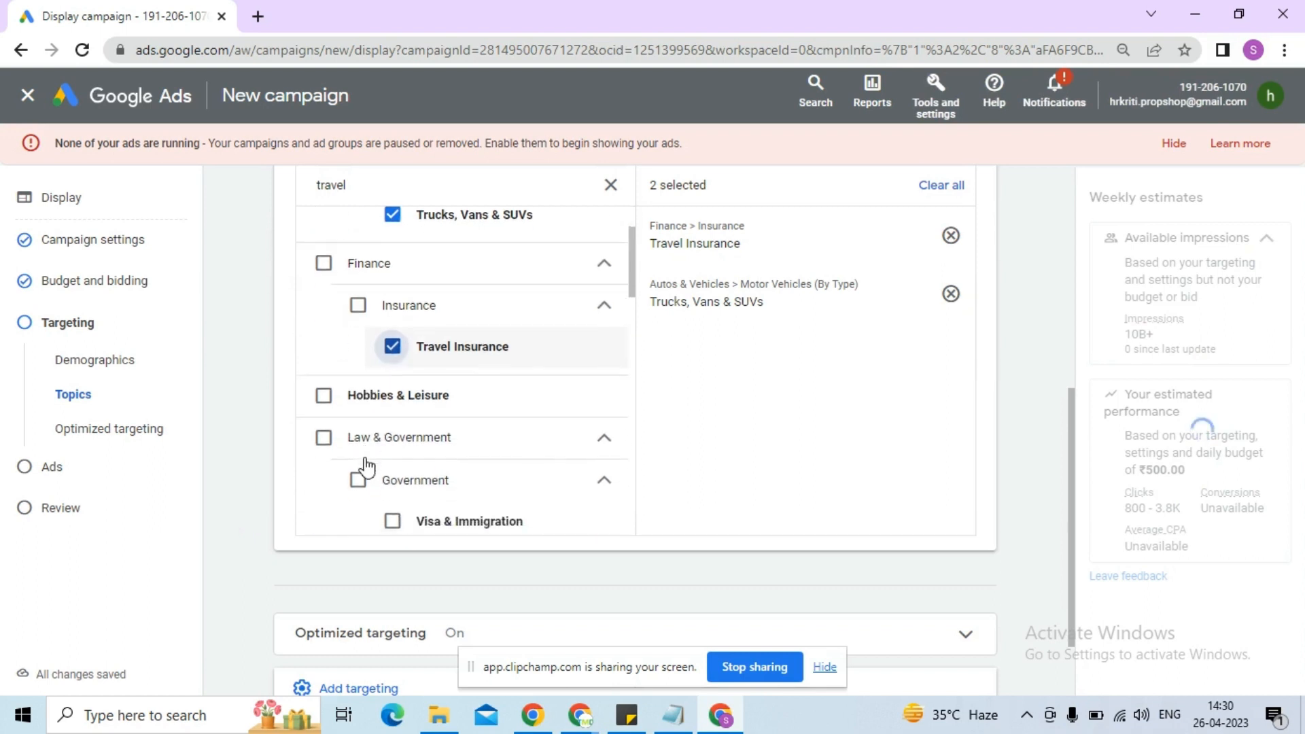
scroll(371, 441, "down", 3)
left_click(391, 331)
left_click(358, 421)
Step: Select Vacation Rentals & Short-Term Stays, Luggage & Travel Accessories, Adventure Travel and Family Travel as topics, and continue to ad creation
scroll(363, 448, "down", 1)
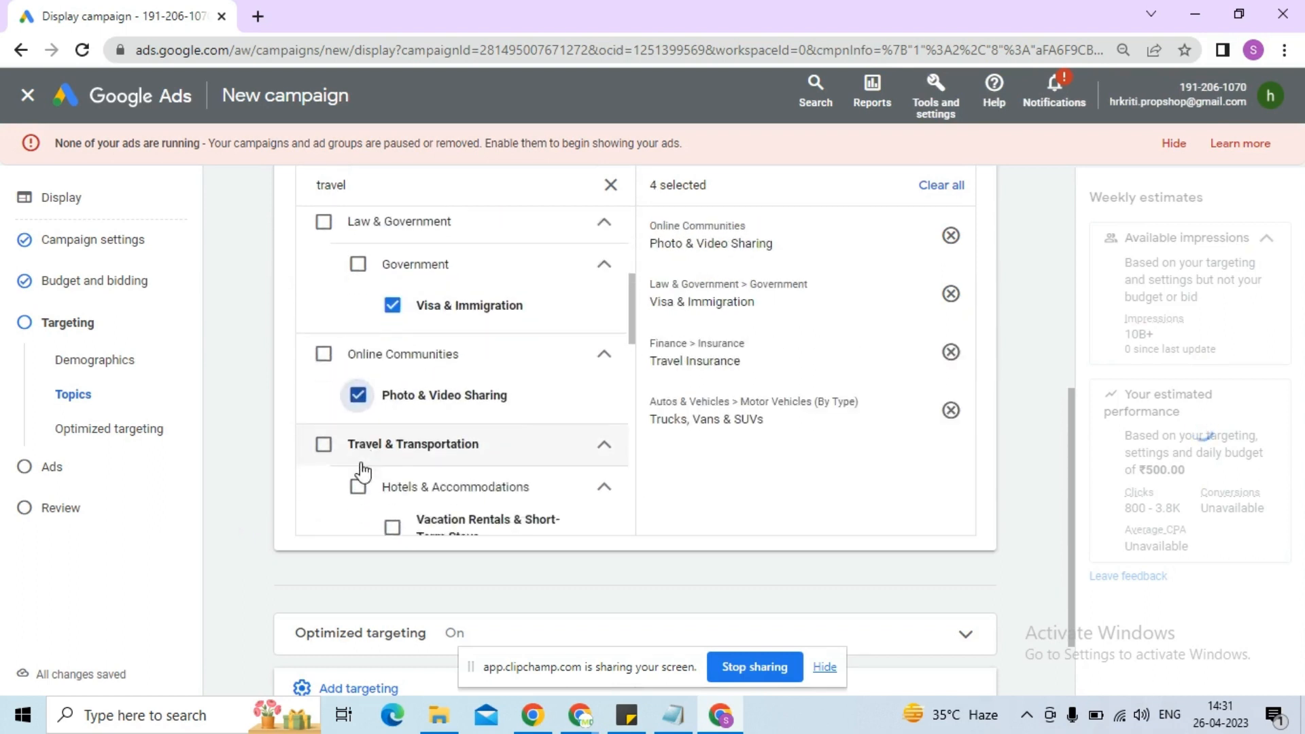
scroll(362, 469, "down", 1)
left_click(392, 450)
left_click(358, 499)
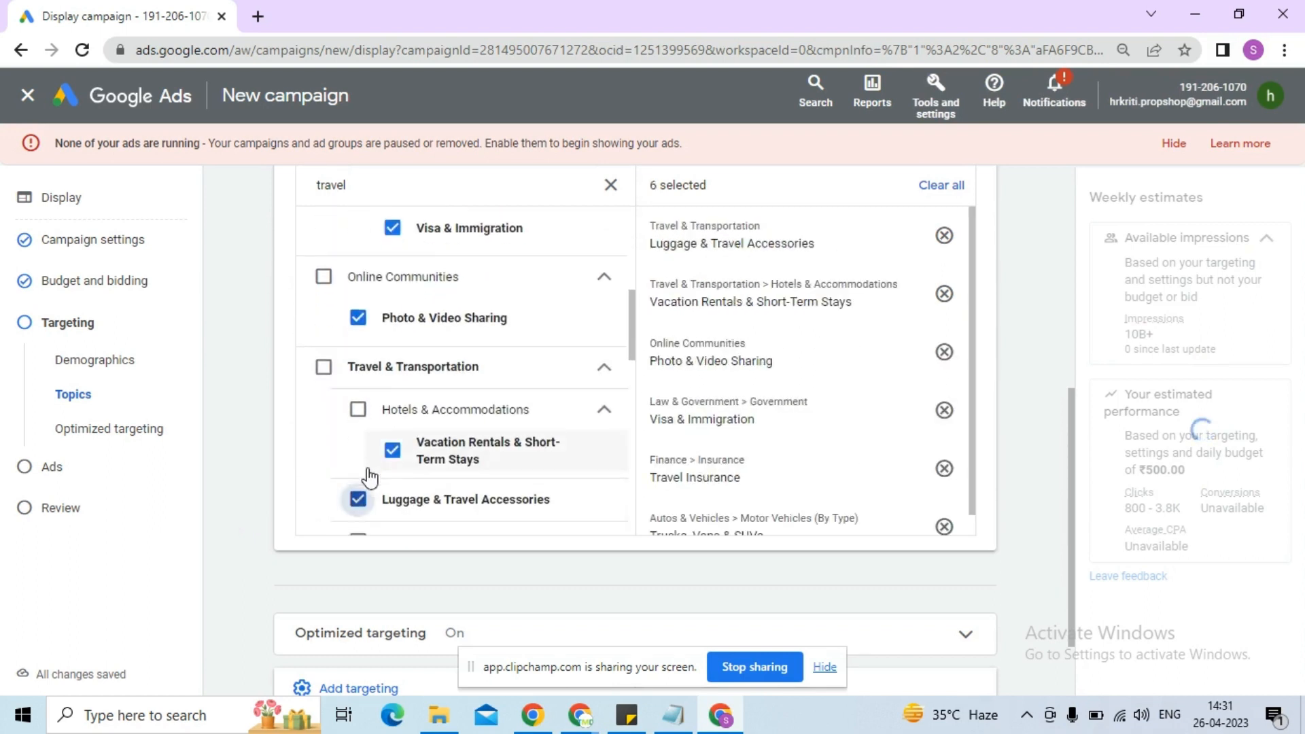
scroll(370, 469, "down", 2)
left_click(391, 399)
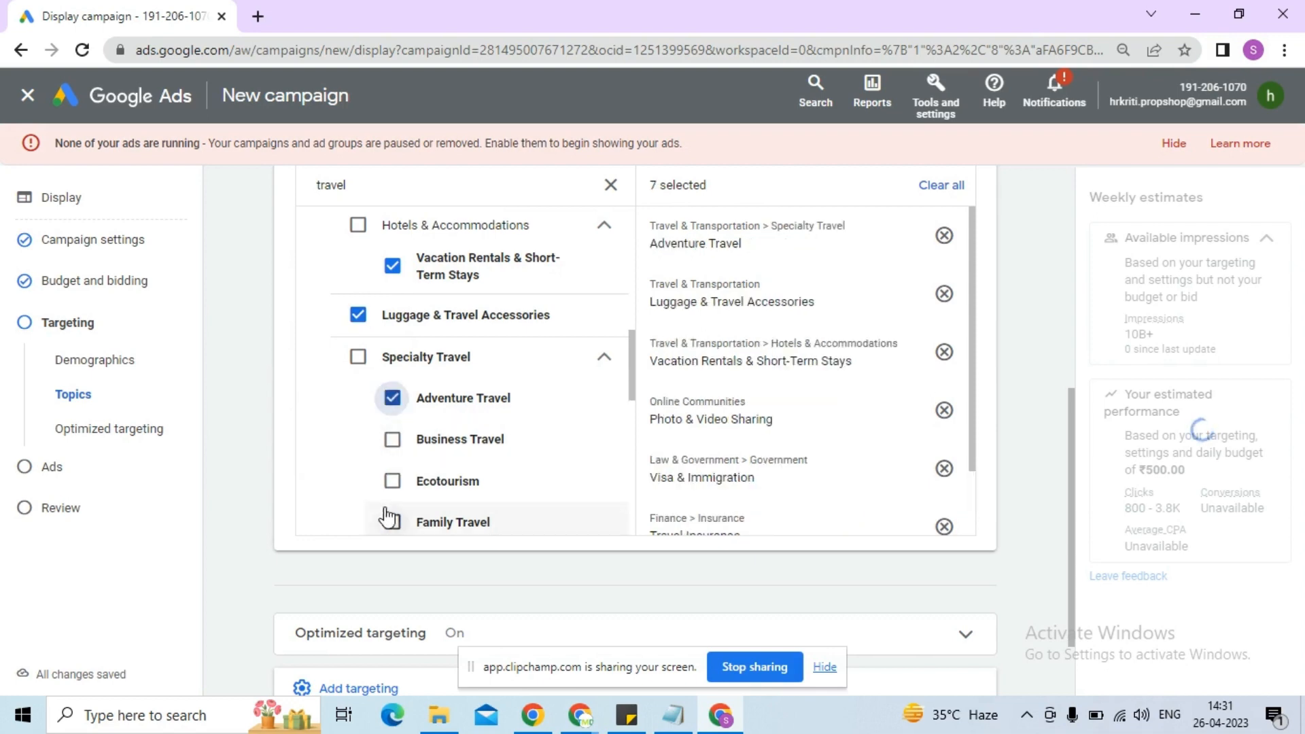
left_click(419, 532)
scroll(843, 442, "down", 5)
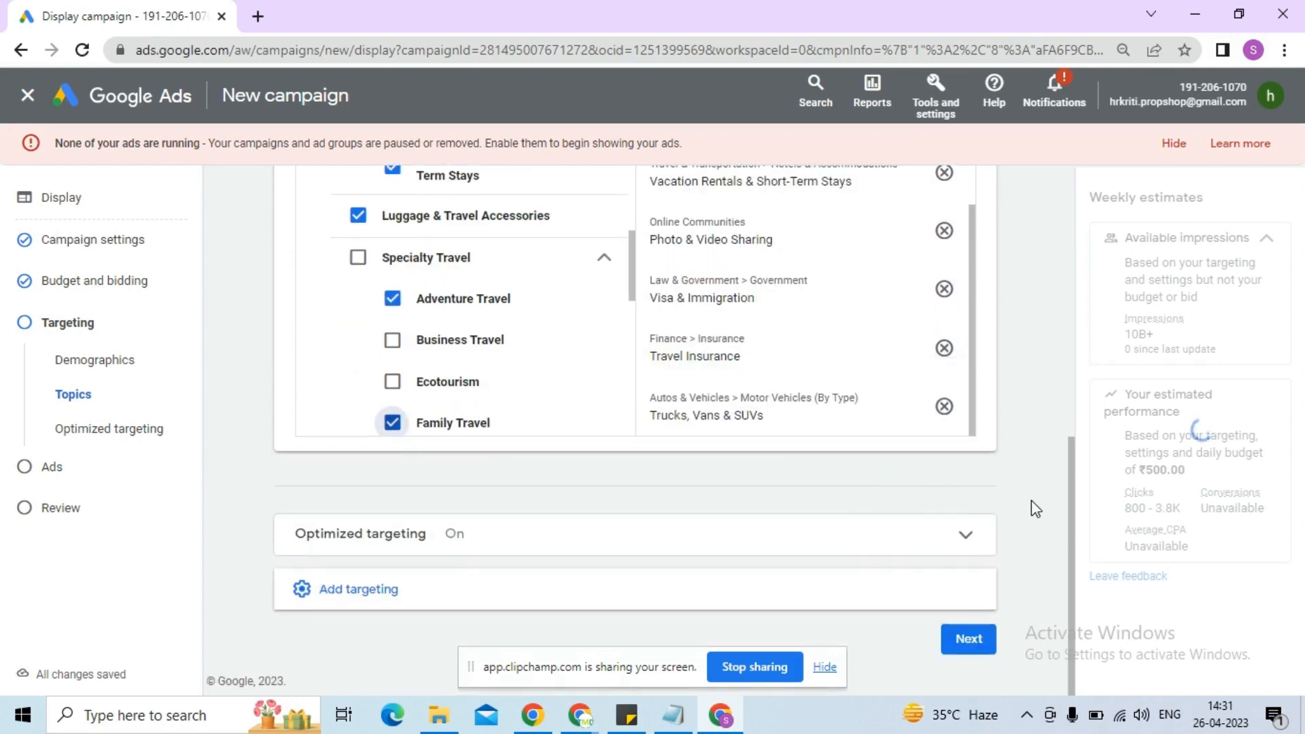
left_click(978, 646)
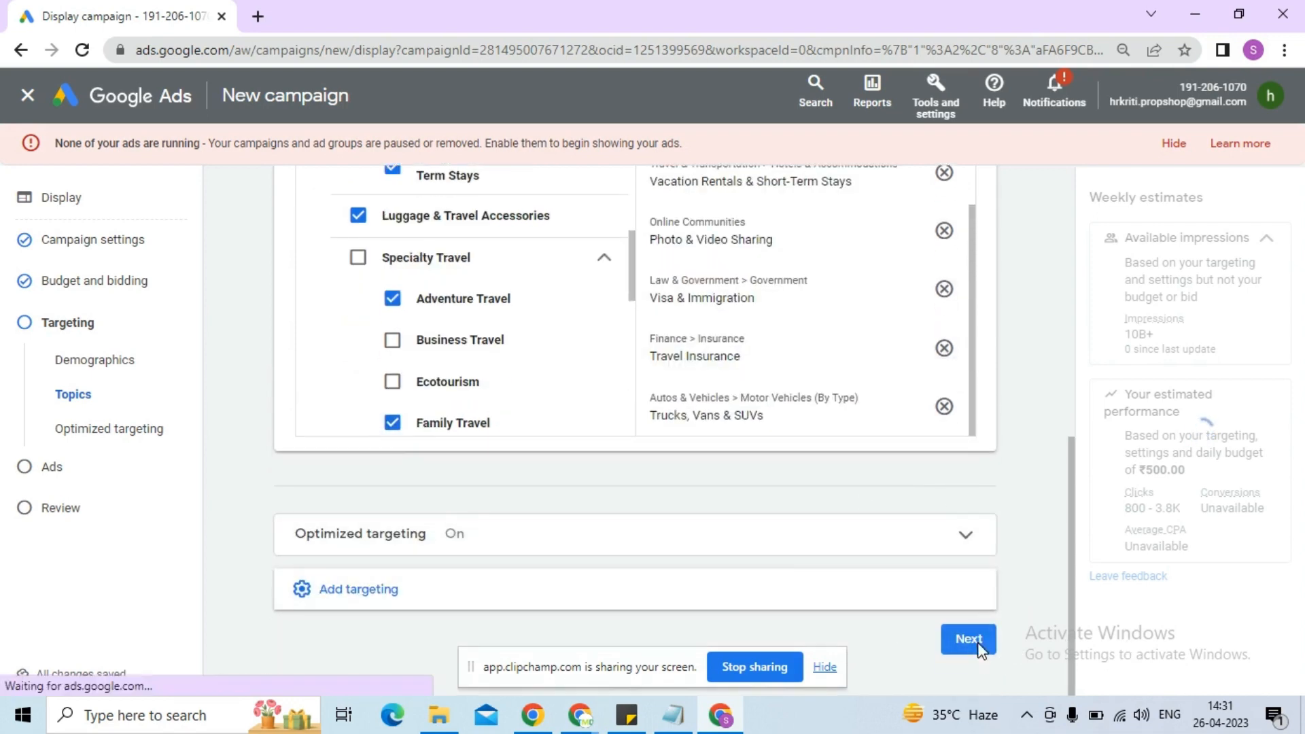
Step: Open the website chardhamyatratourism.in in a new browser tab to get the address for the ad's final URL
scroll(479, 435, "down", 1)
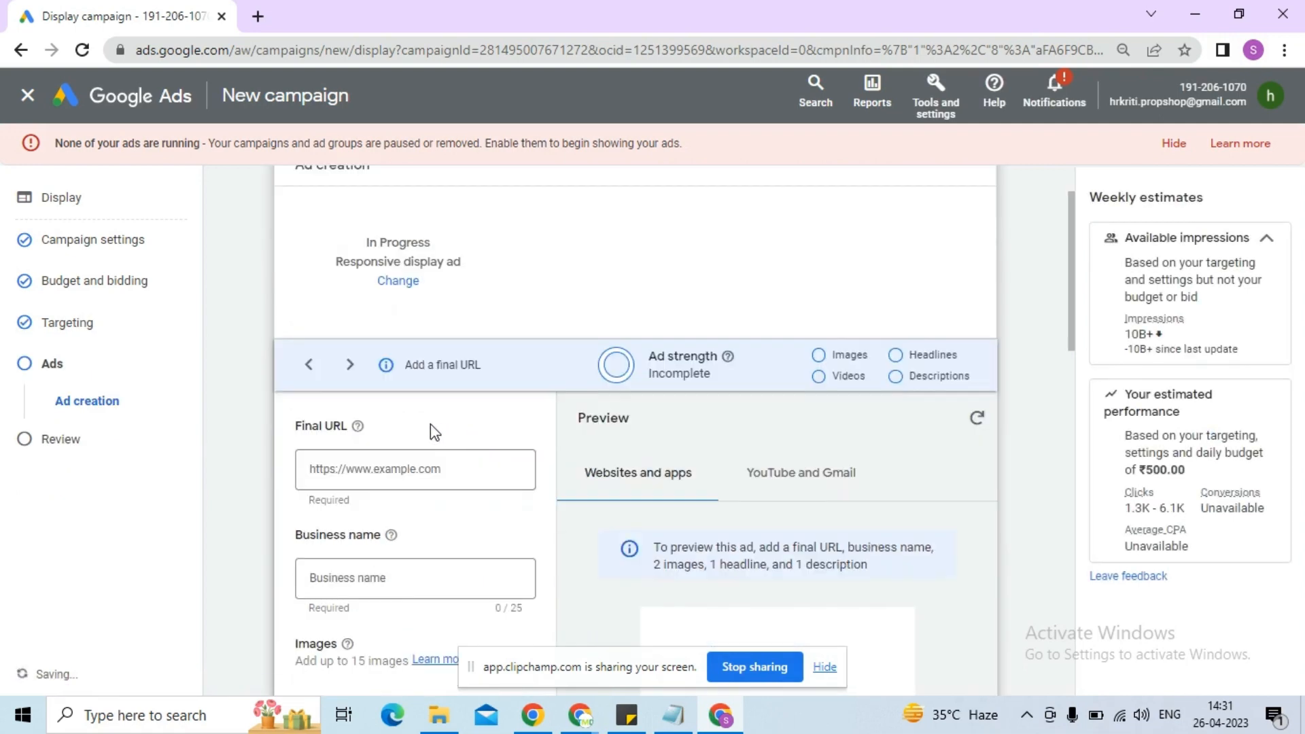
left_click(418, 469)
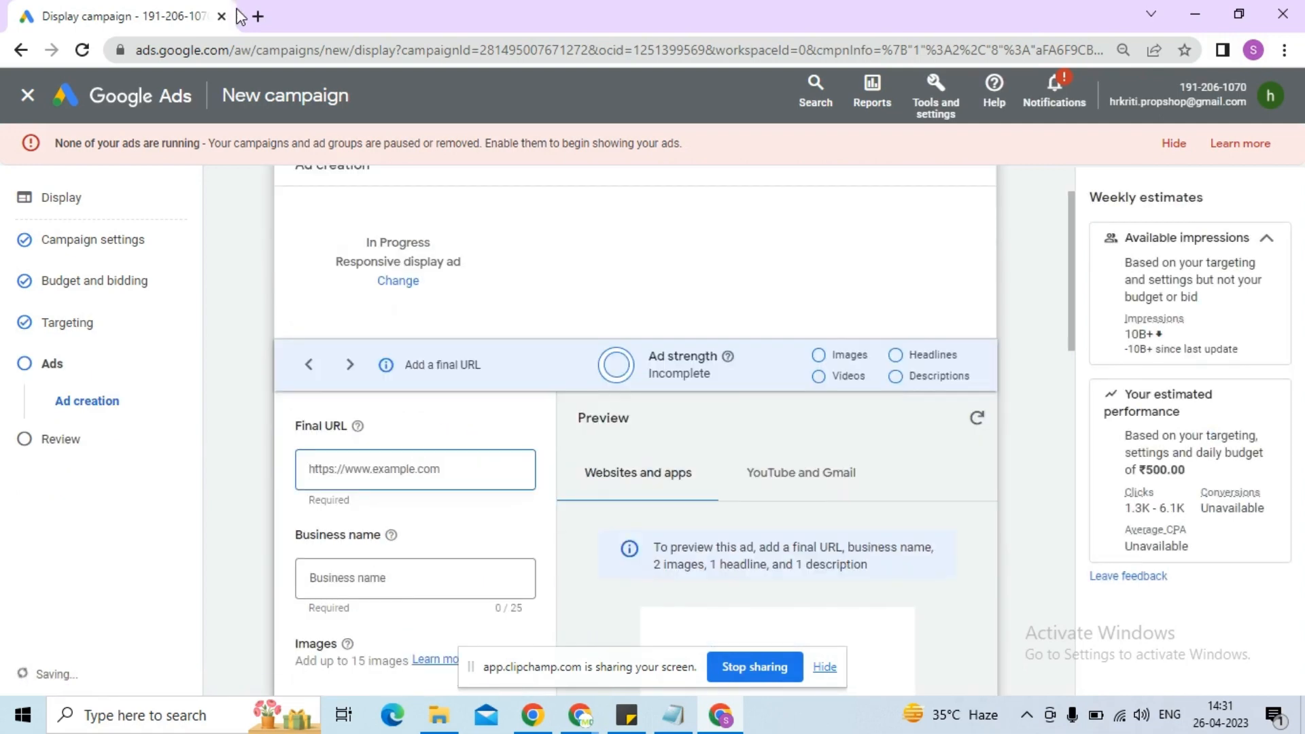
left_click(258, 17)
left_click(267, 42)
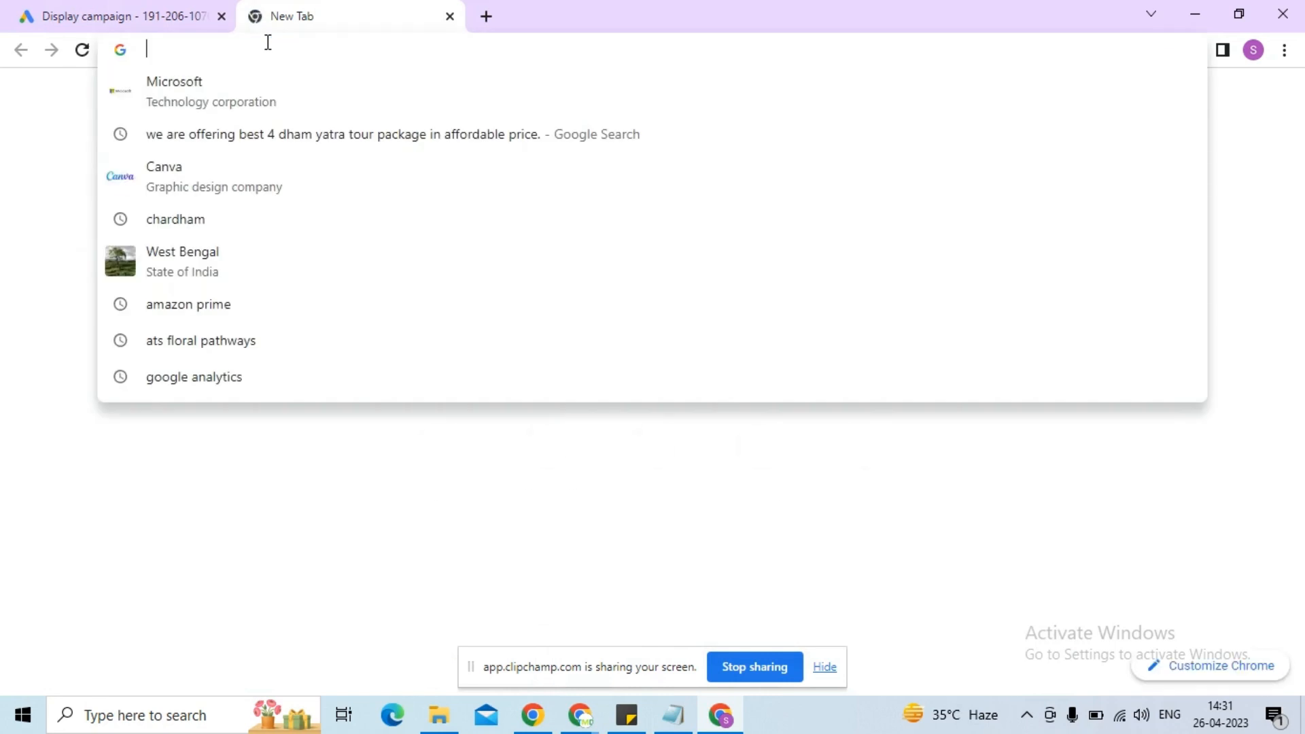
type("cha")
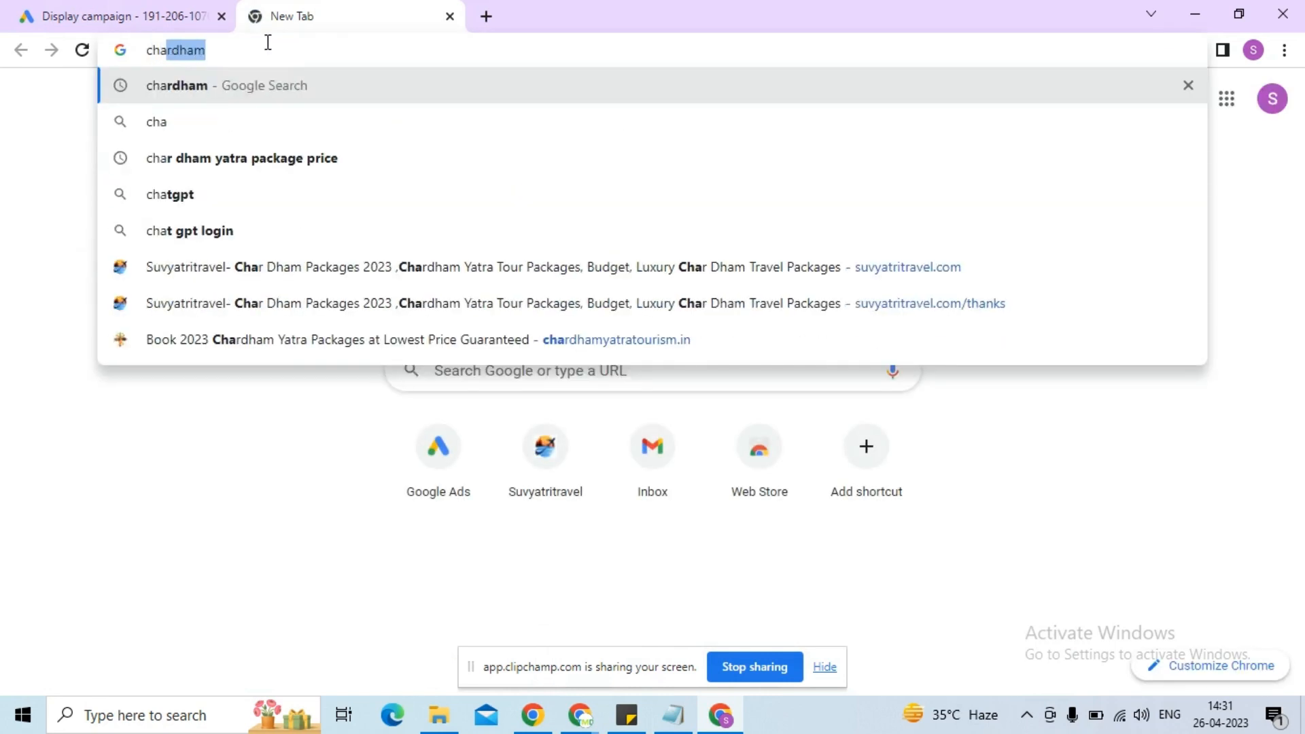
key("Down")
key("Down")
key("Up")
key("Up")
key("Up")
key("Return")
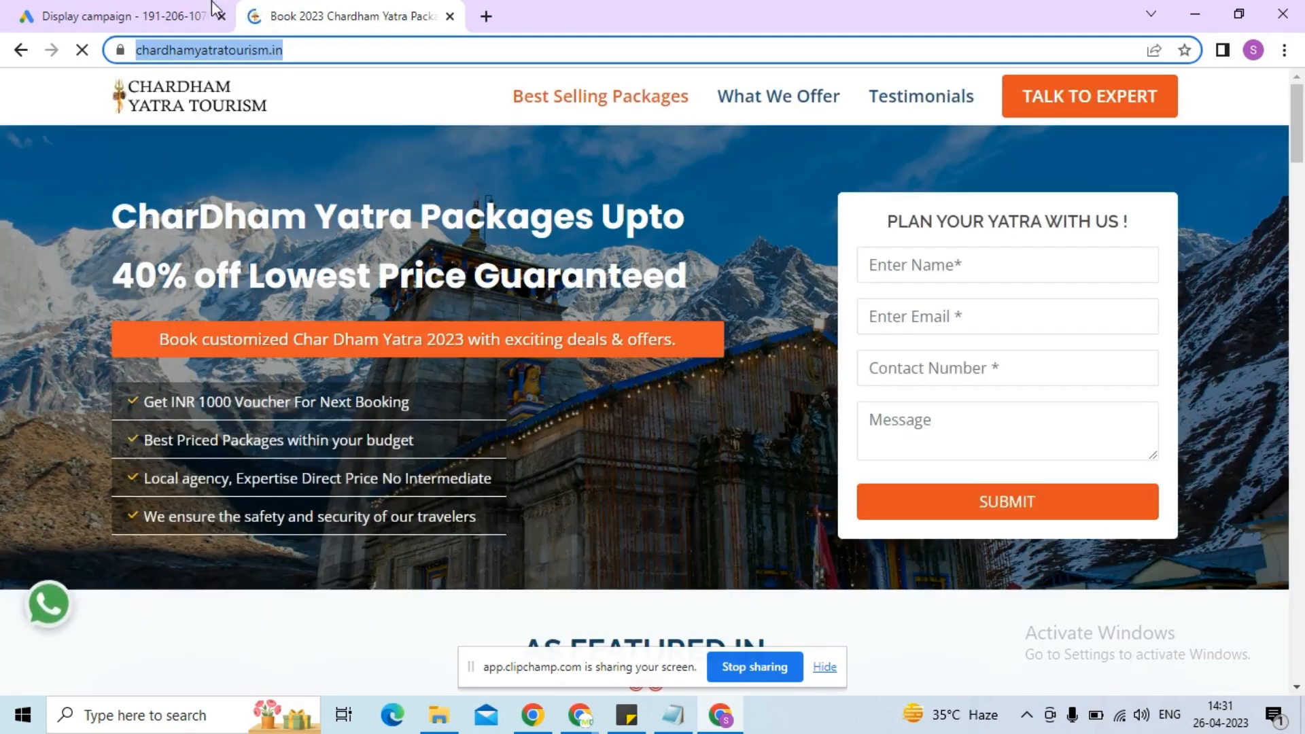
left_click(212, 8)
left_click(433, 476)
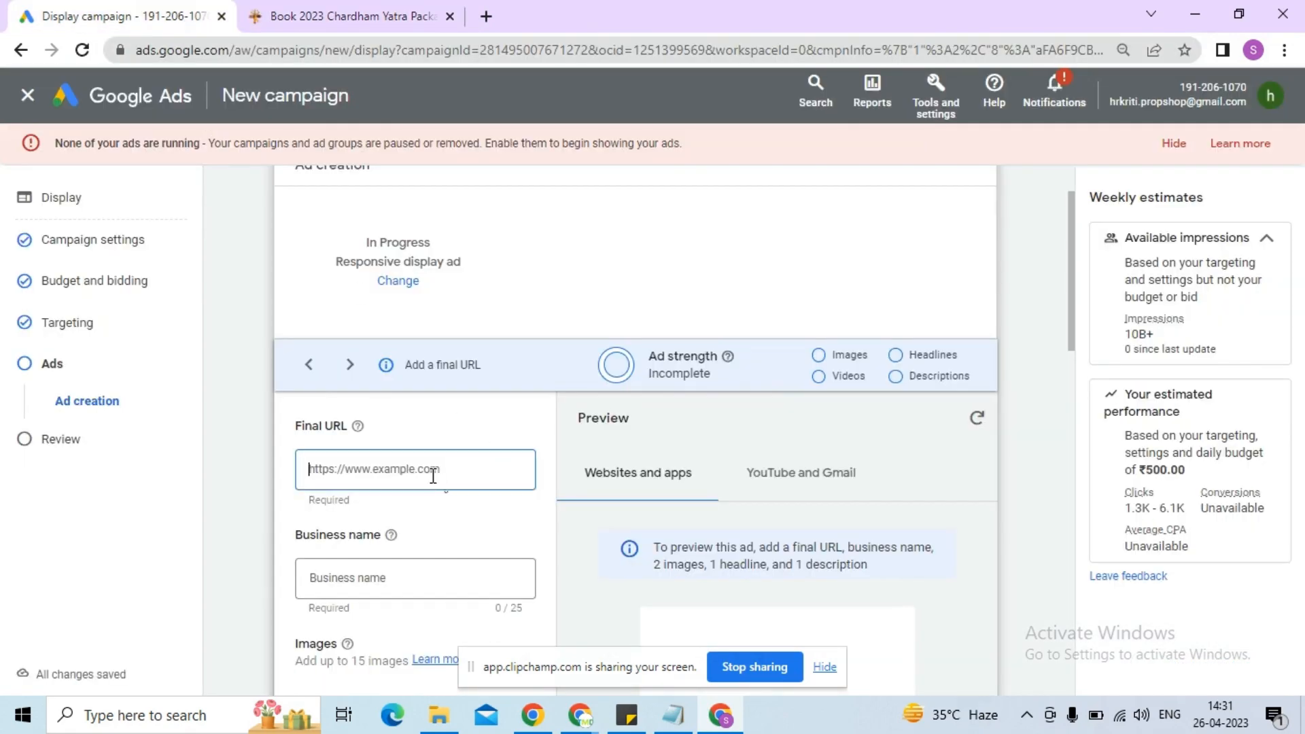
type("https://www.chardhamyatratourism.in")
Step: Enter the website's name as the ad's business name, spaced out as char dham yatra tourism
scroll(433, 476, "down", 3)
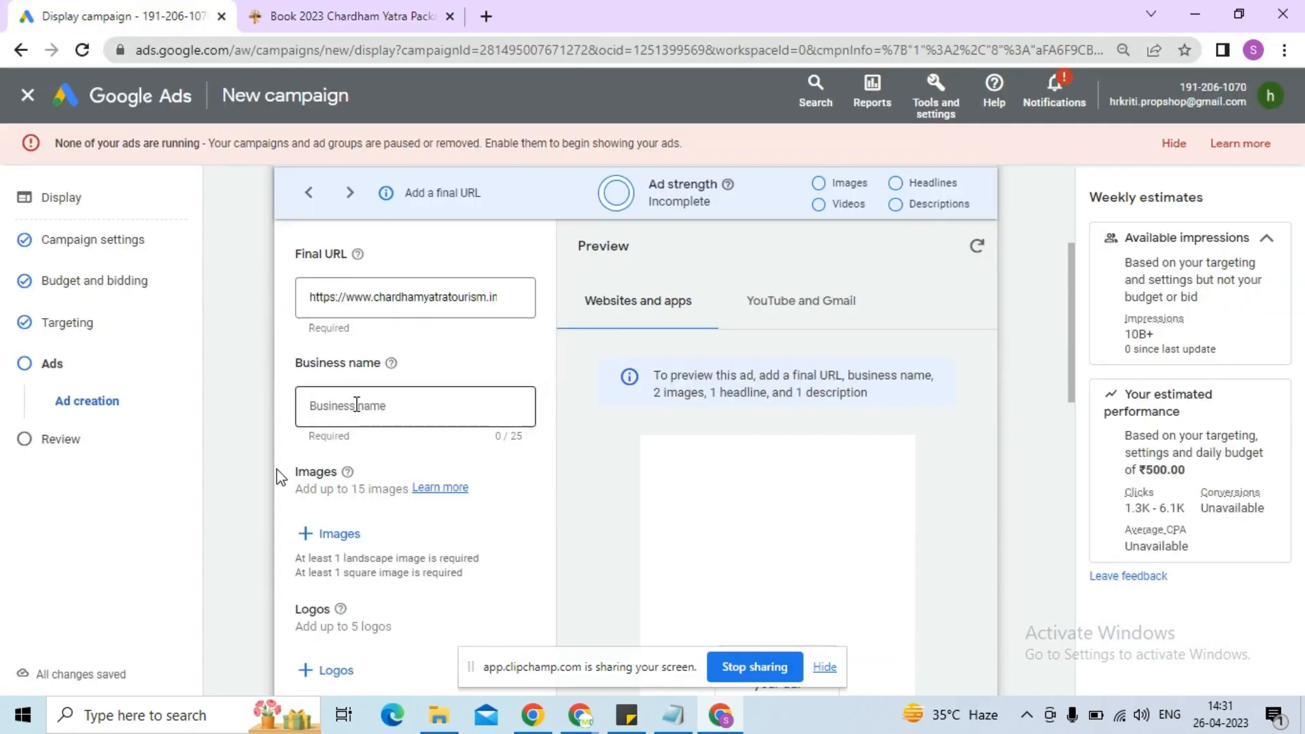
left_click(275, 10)
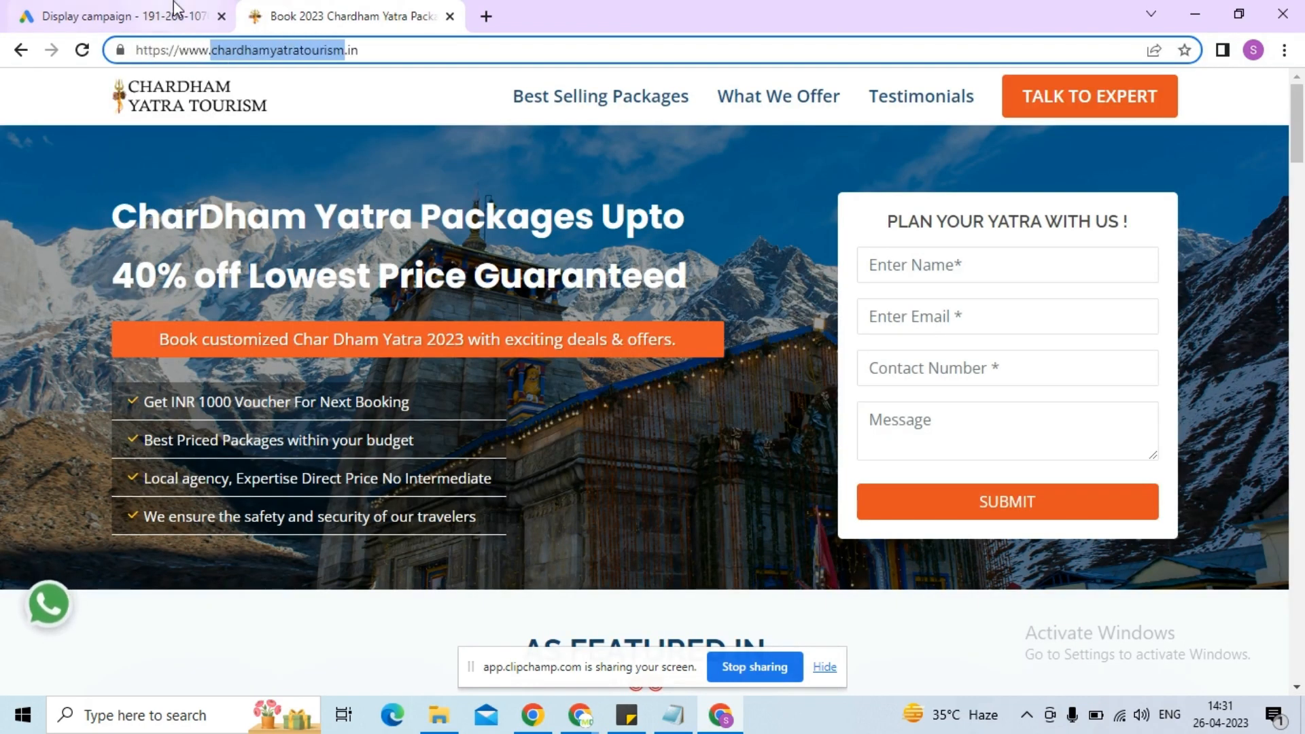
left_click(175, 8)
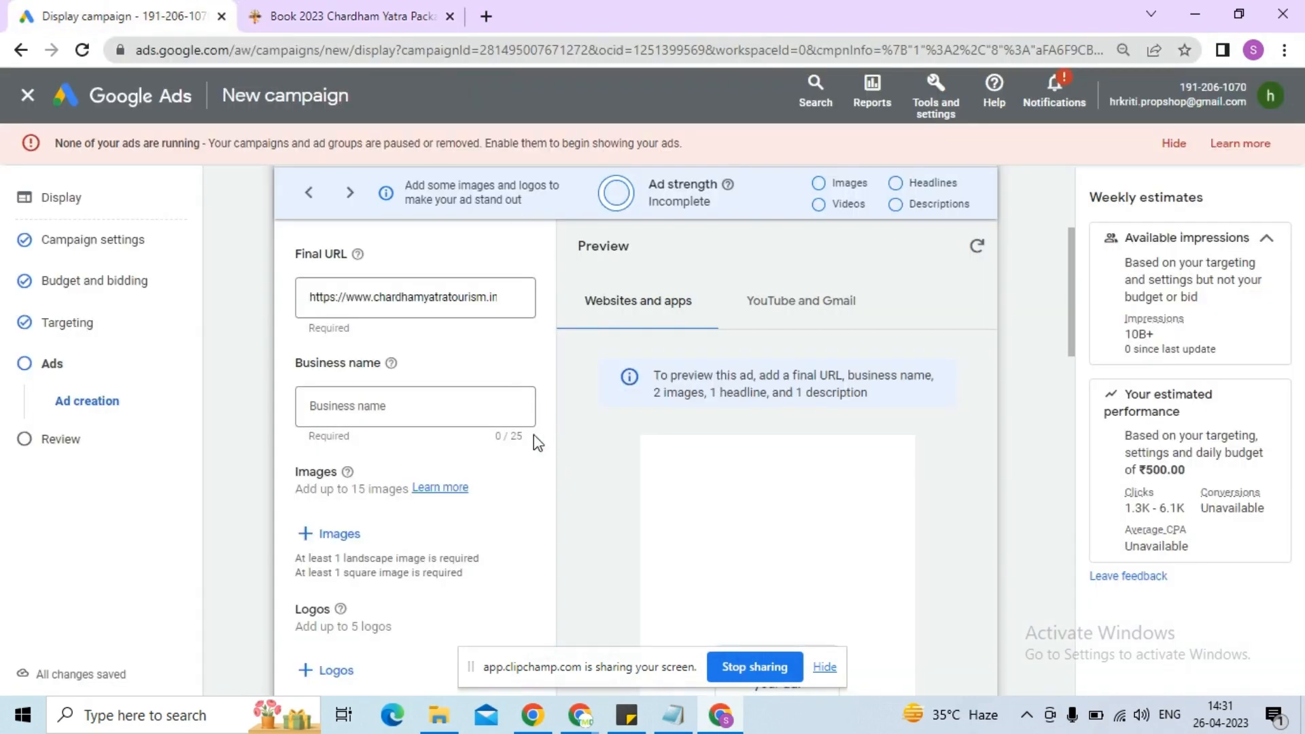
left_click(394, 416)
type("chardhamyatratourismchardhamyatratourism")
key("ctrl+a")
type("chardhamyatratourism")
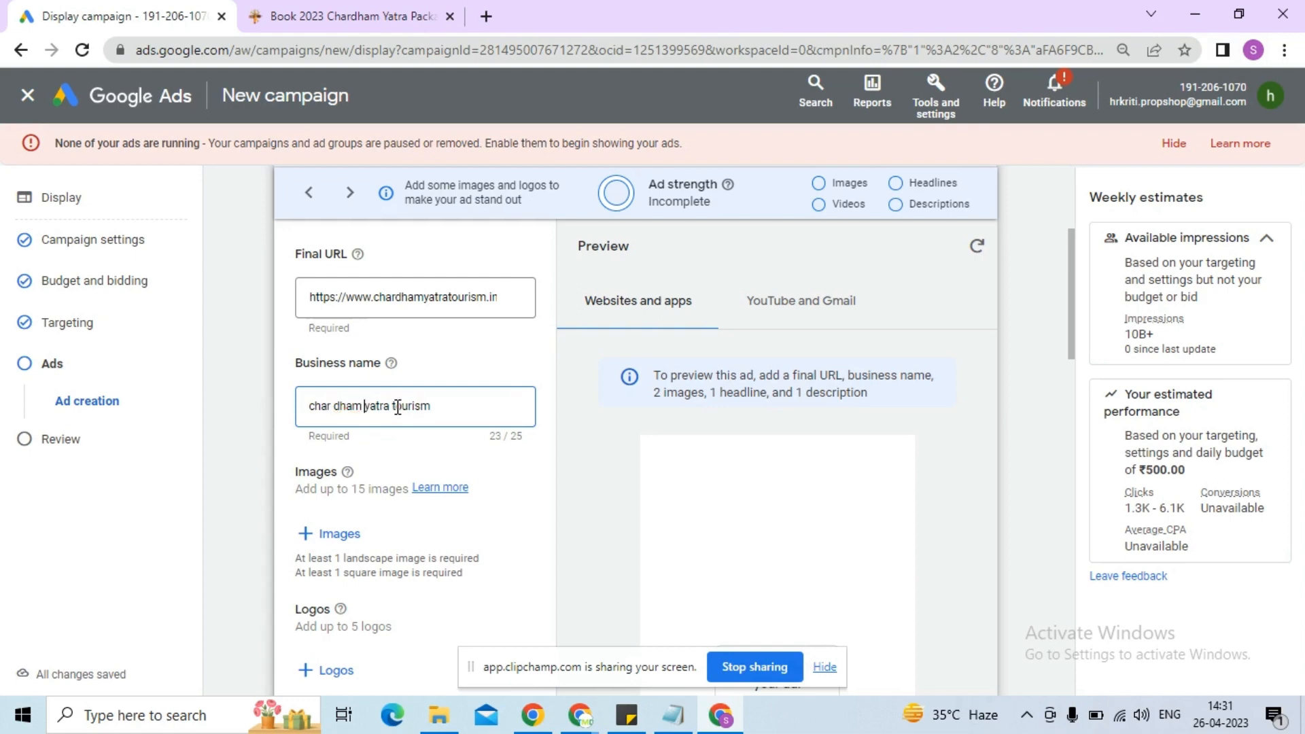
Step: Capitalize each word of the business name so it reads Char Dham Yatra Tourism
key("Delete")
type("C")
key("Delete")
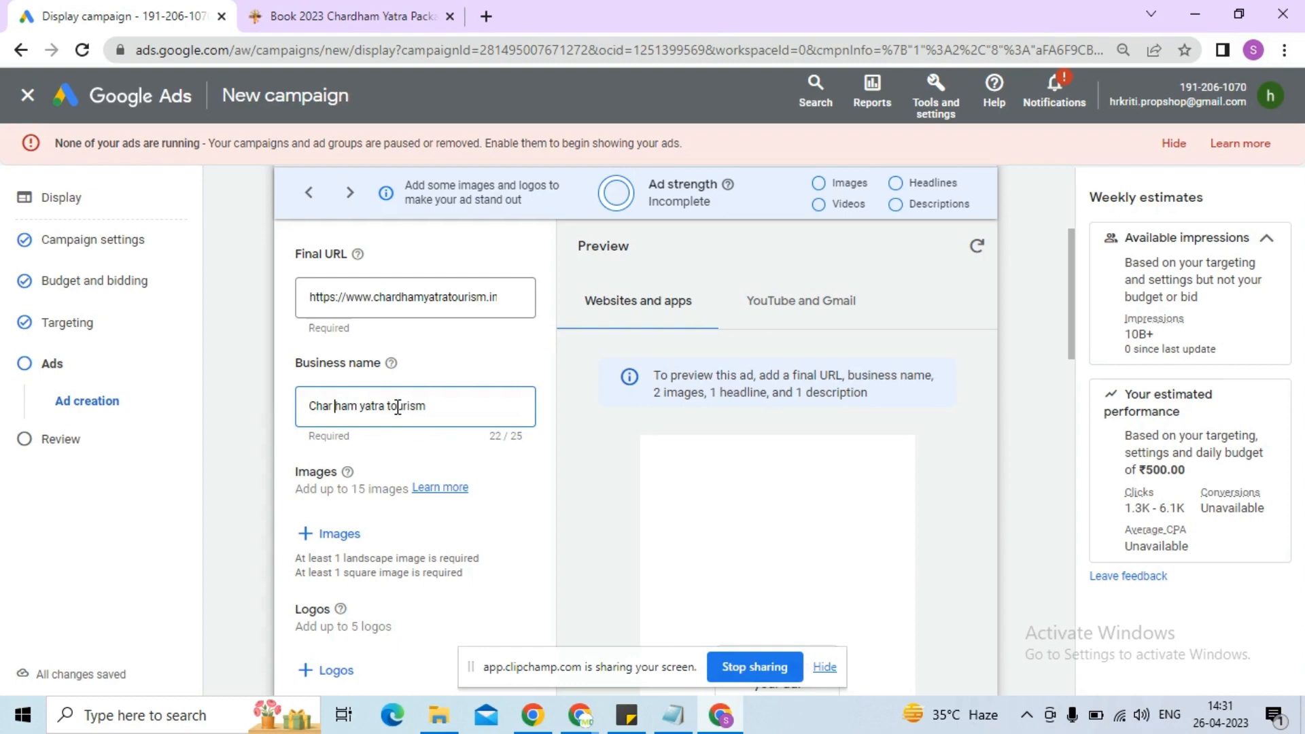
type("D")
key("Right")
key("Right")
key("Right")
key("Delete")
type("Y")
key("Delete")
type("T")
Step: Upload the images Untitled design (77), (78) and (79) from the Downloads folder as the ad's images
scroll(373, 406, "down", 1)
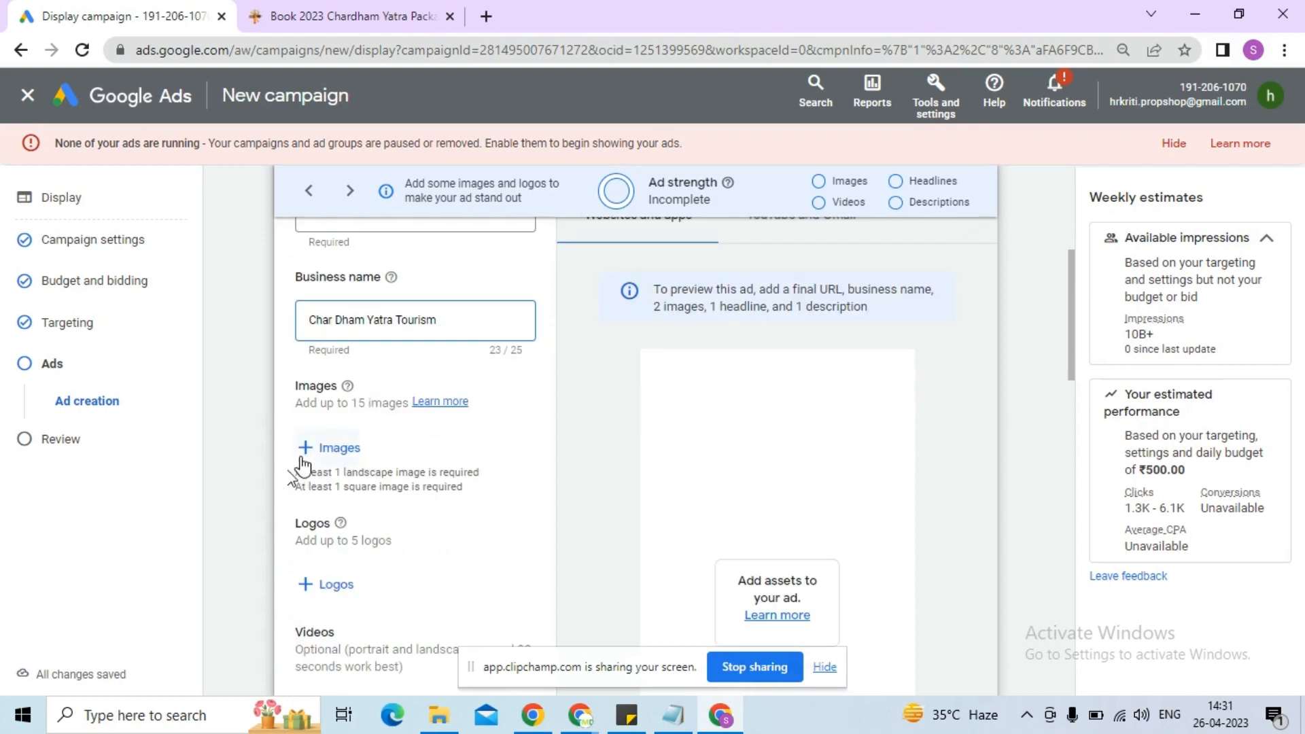
left_click(334, 449)
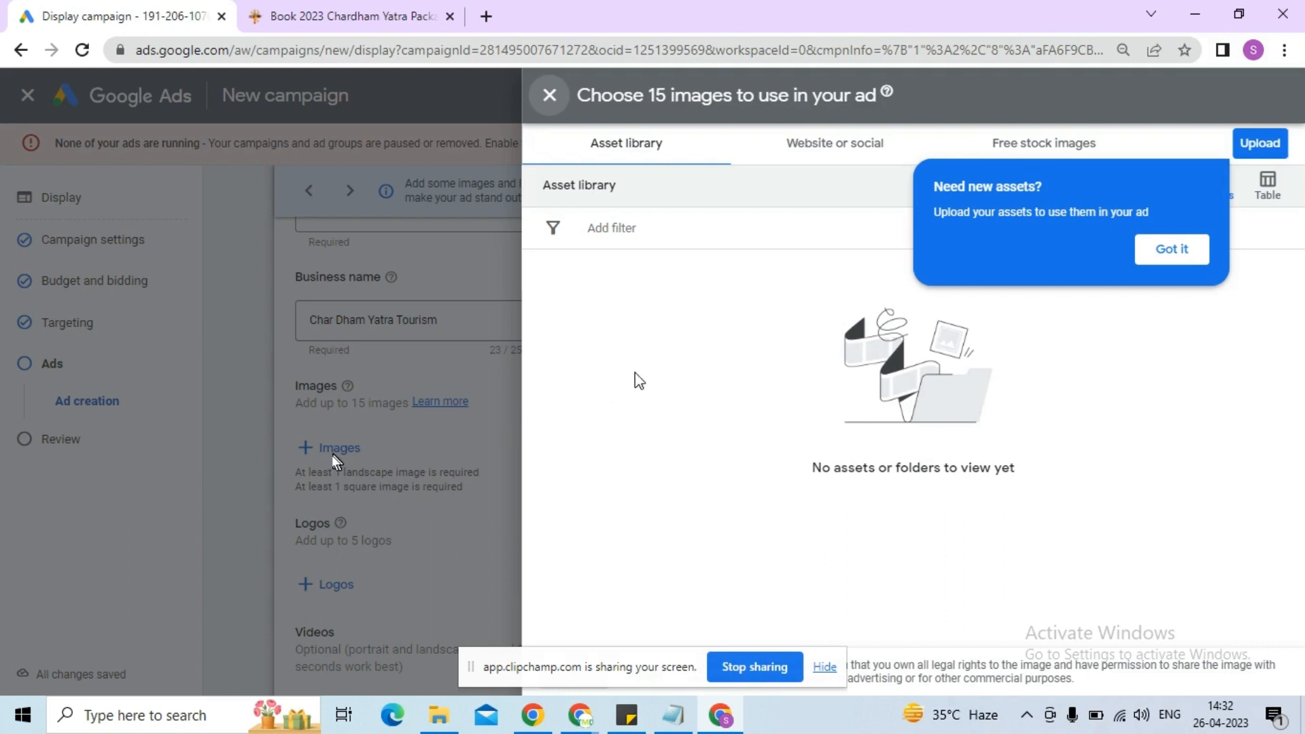
left_click(1179, 252)
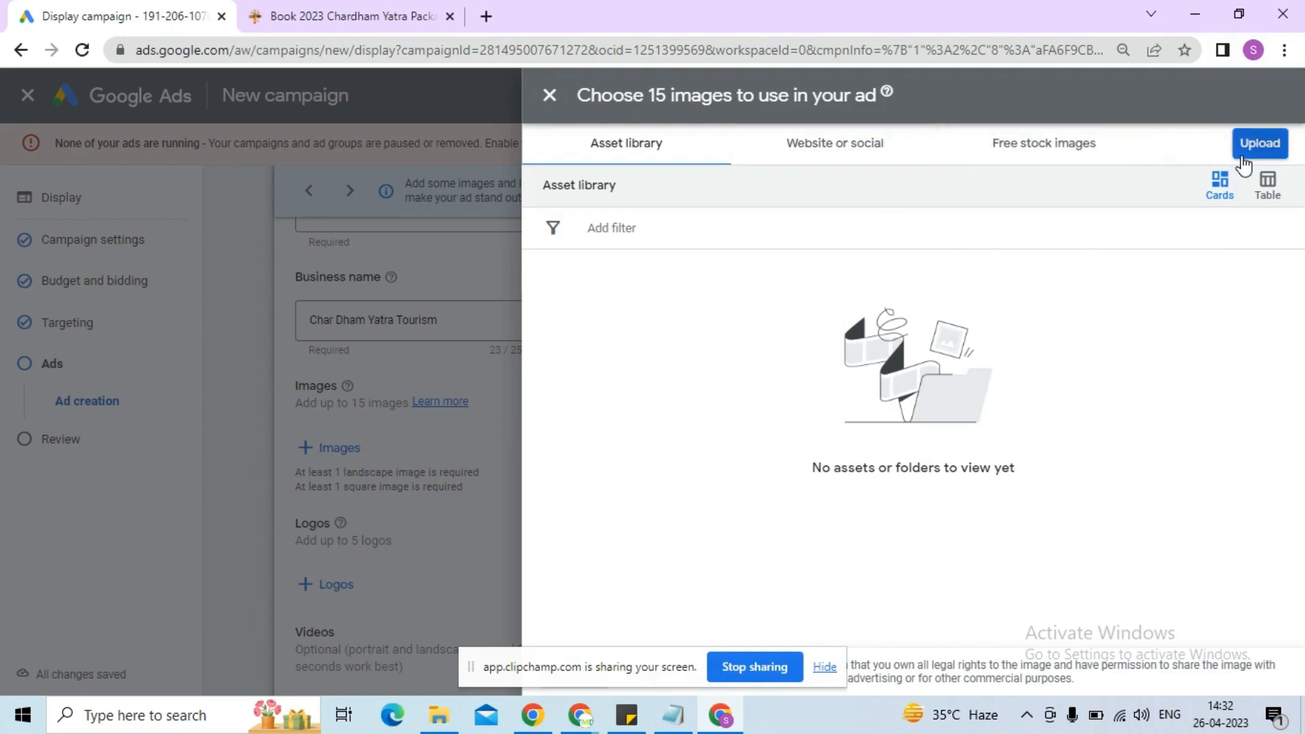
left_click(1242, 155)
left_click(1221, 183)
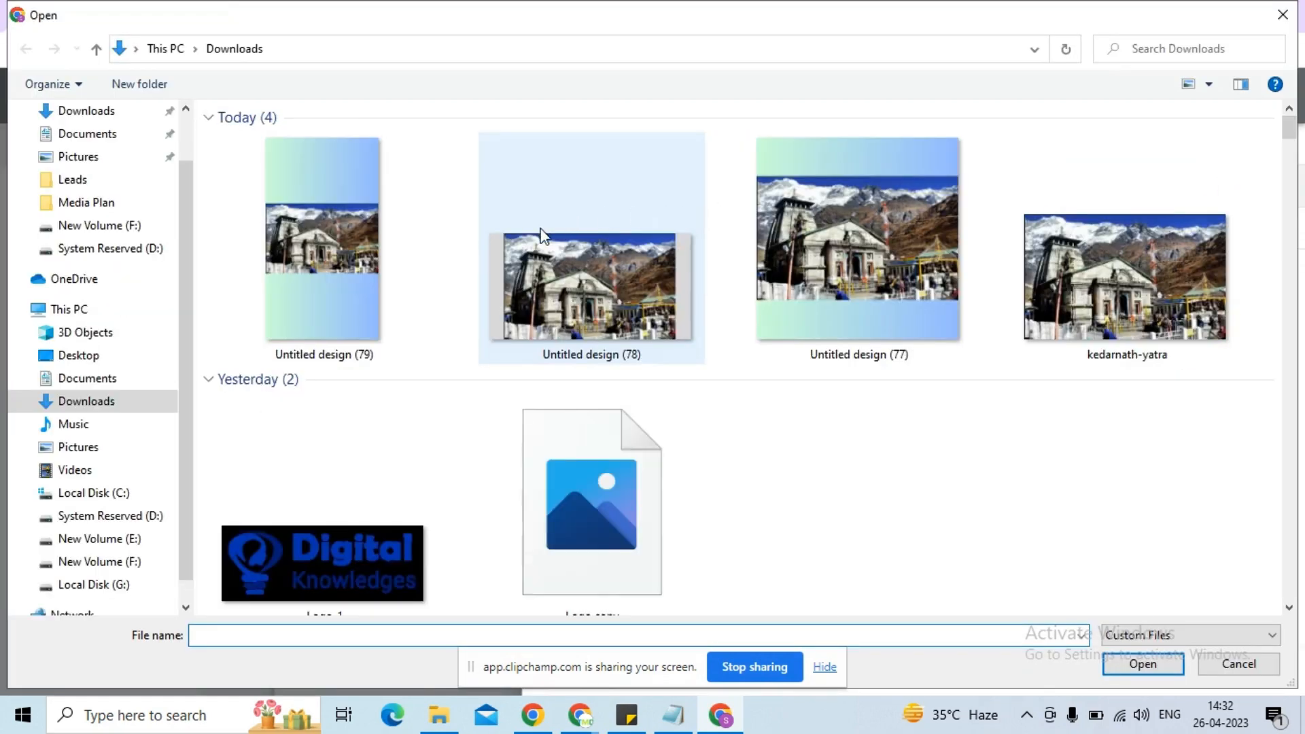
left_click(383, 238)
key("shift+Right")
key("shift+Right")
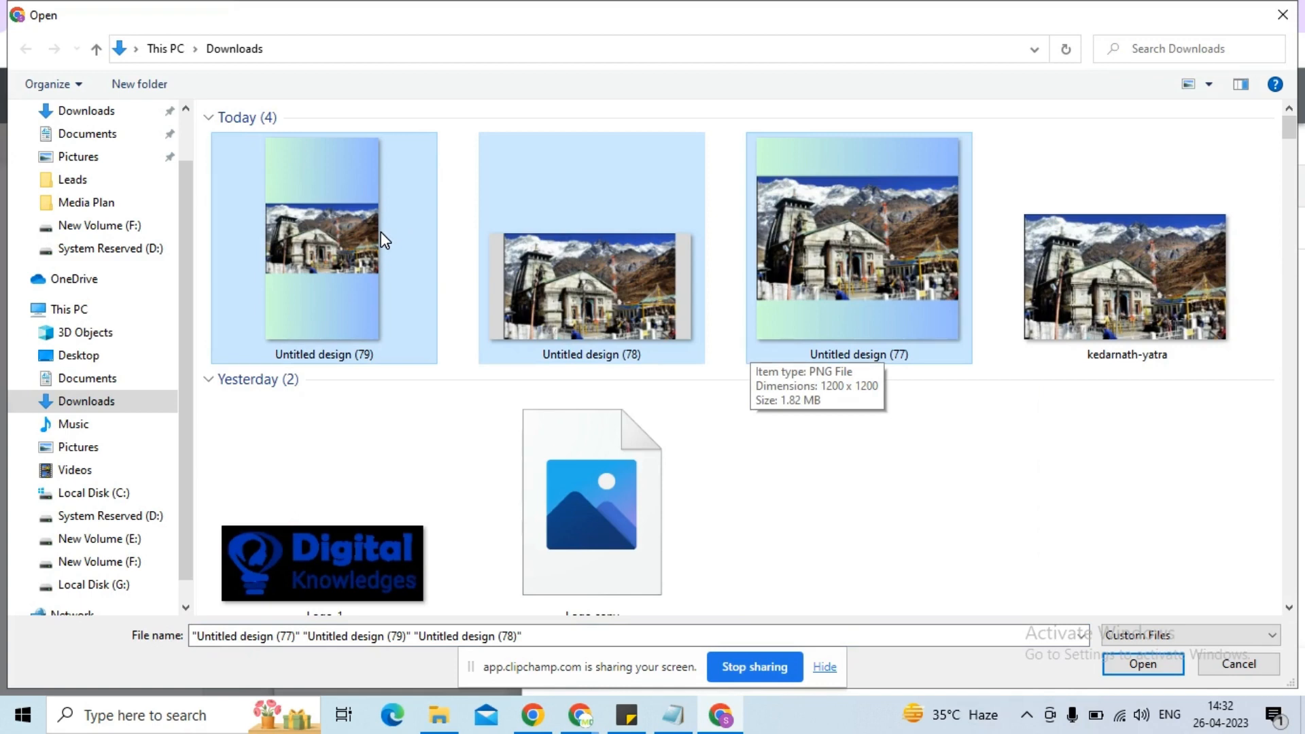
key("Return")
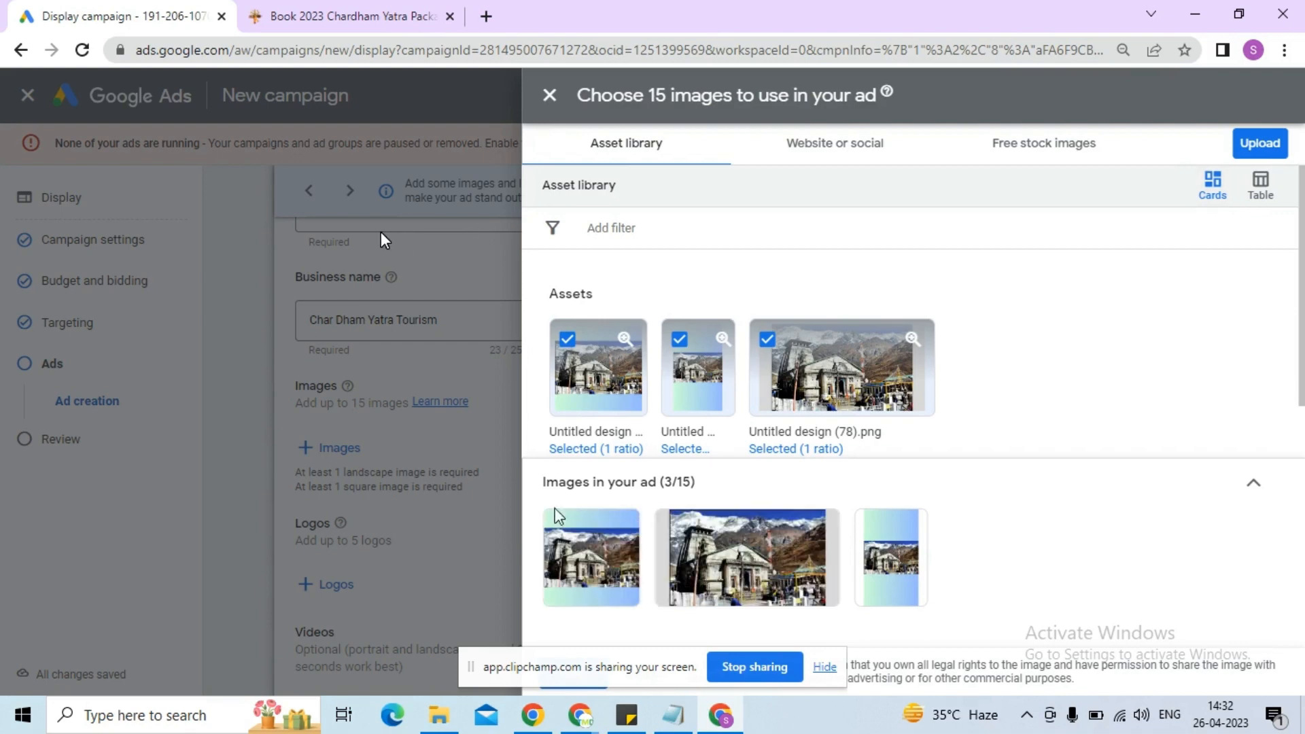
Step: Keep the 1:1 crop for the square image Untitled design (77) and save the three images to the ad
left_click(600, 569)
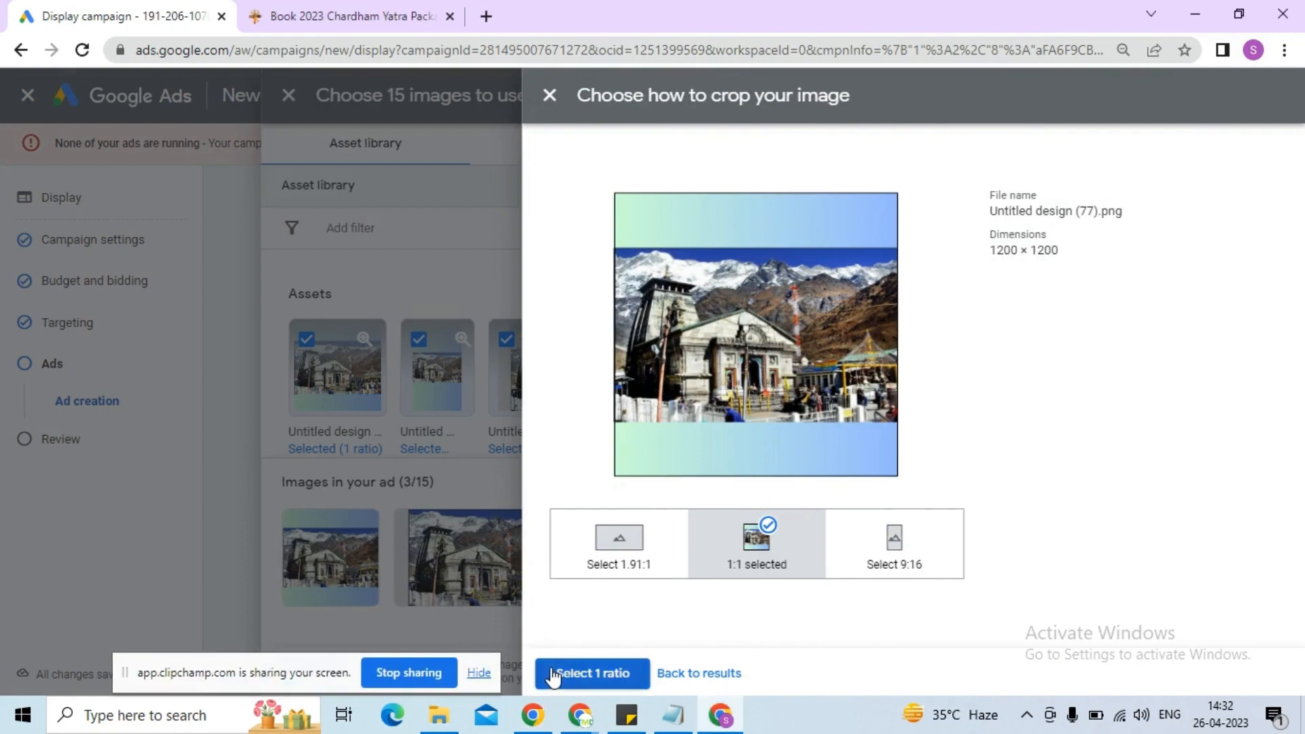
left_click(553, 673)
left_click(570, 673)
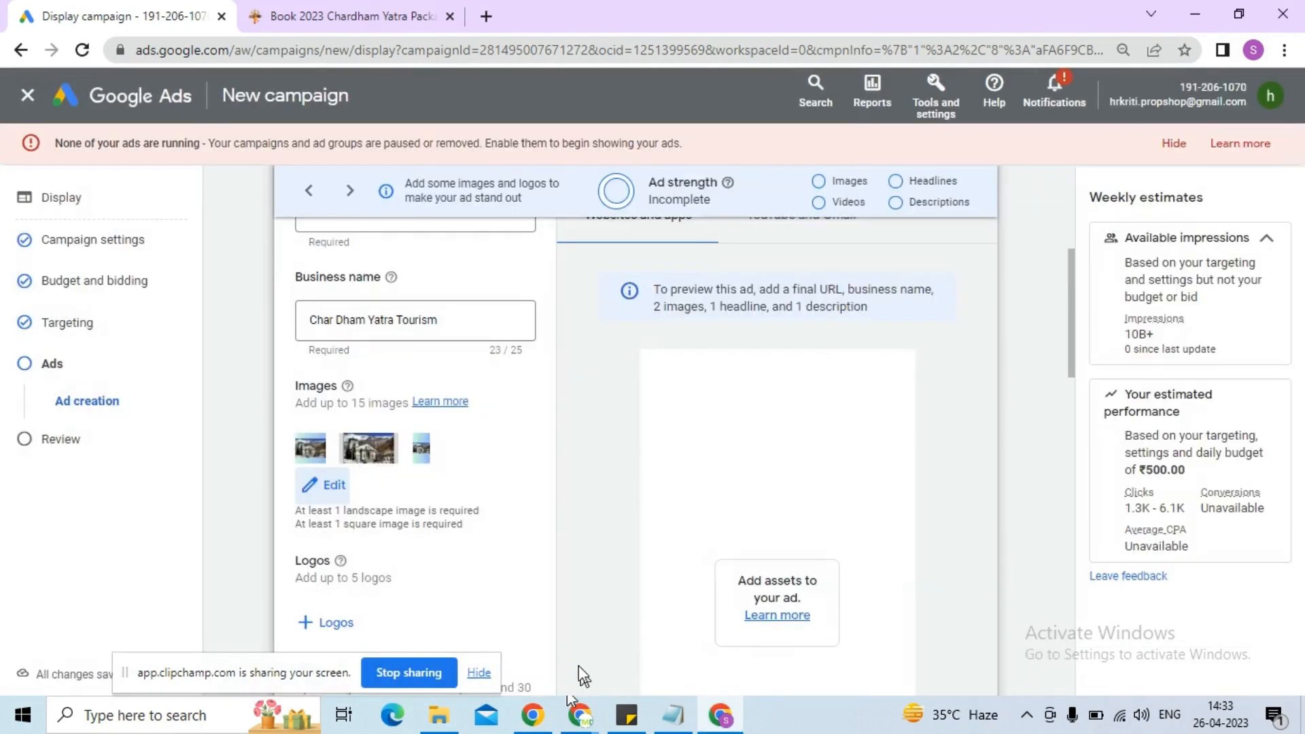
Step: Open the logo selection for the ad and exit the asset guide
scroll(410, 461, "down", 1)
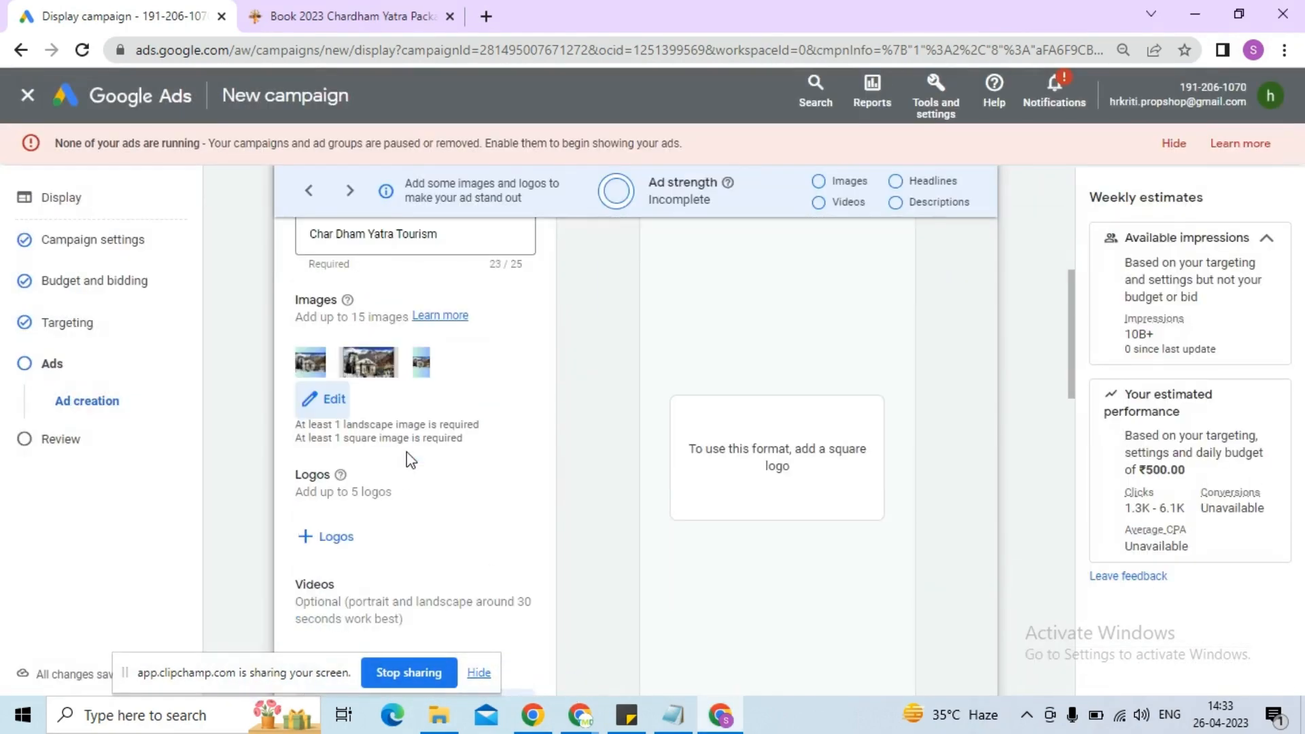
left_click(335, 537)
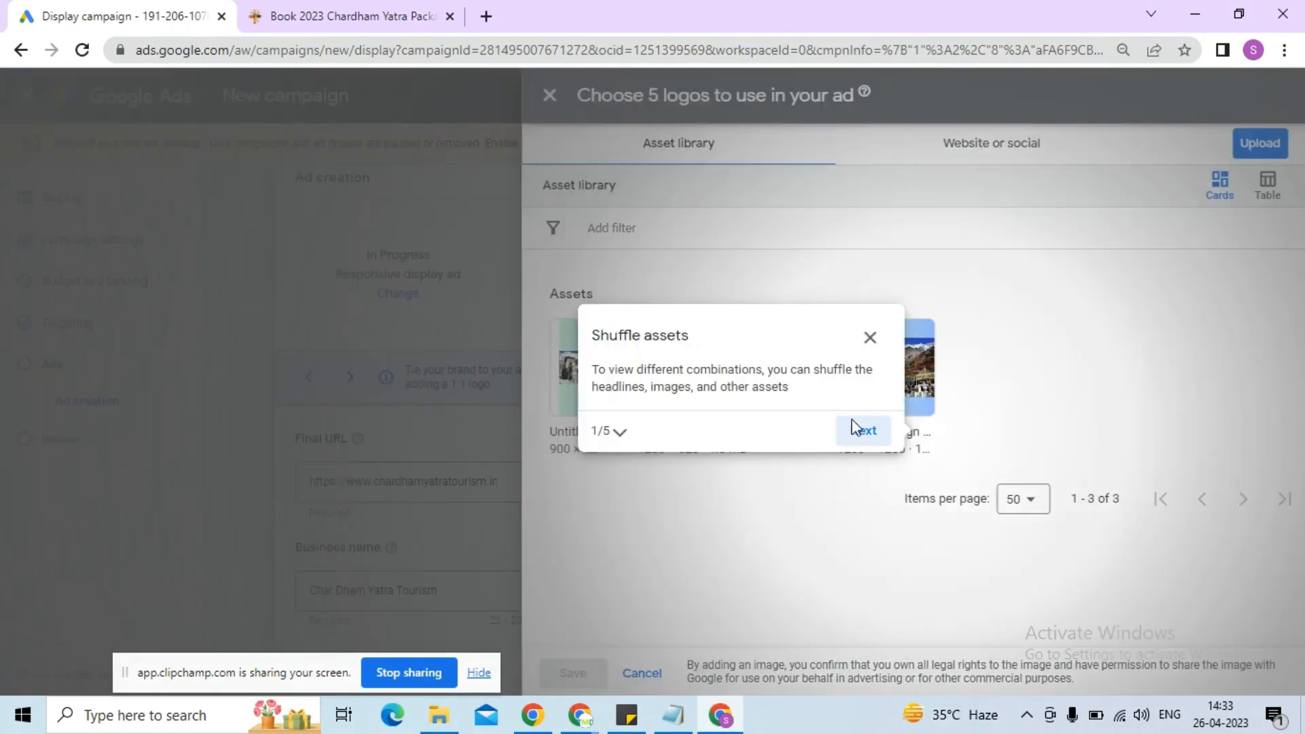
left_click(869, 338)
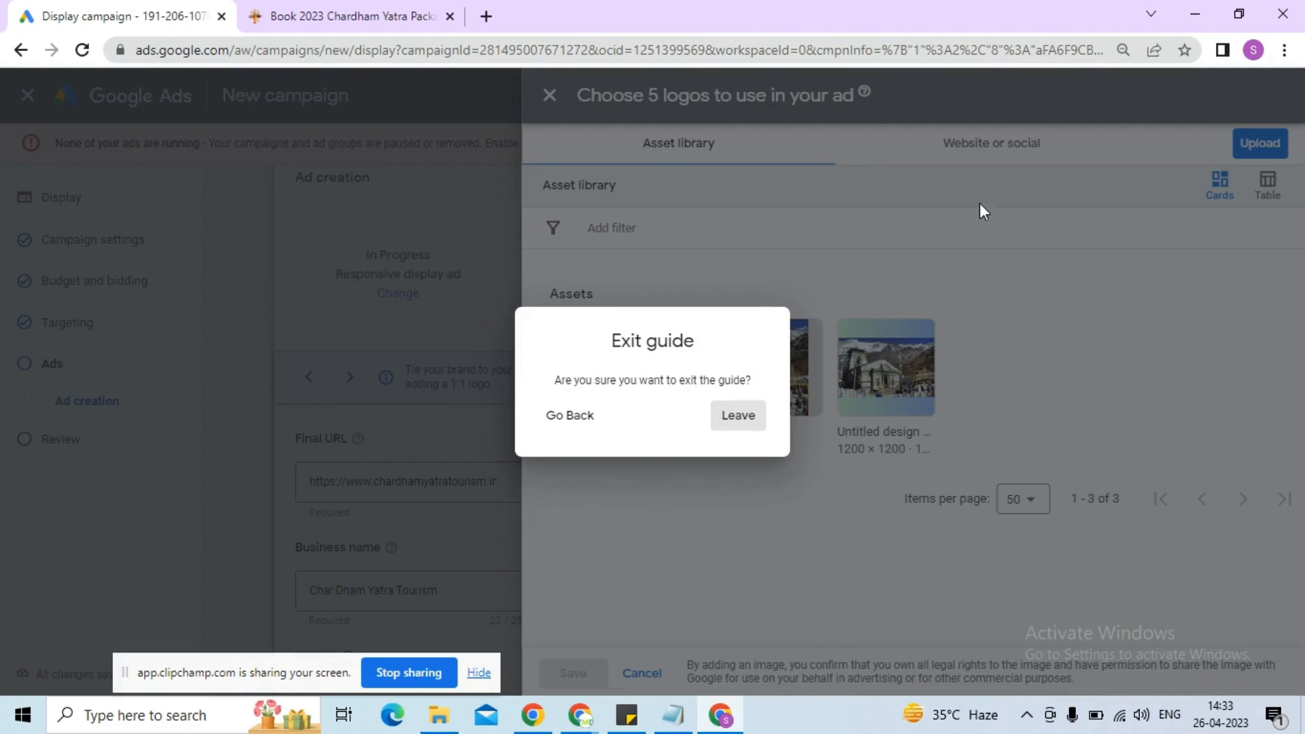
left_click(721, 422)
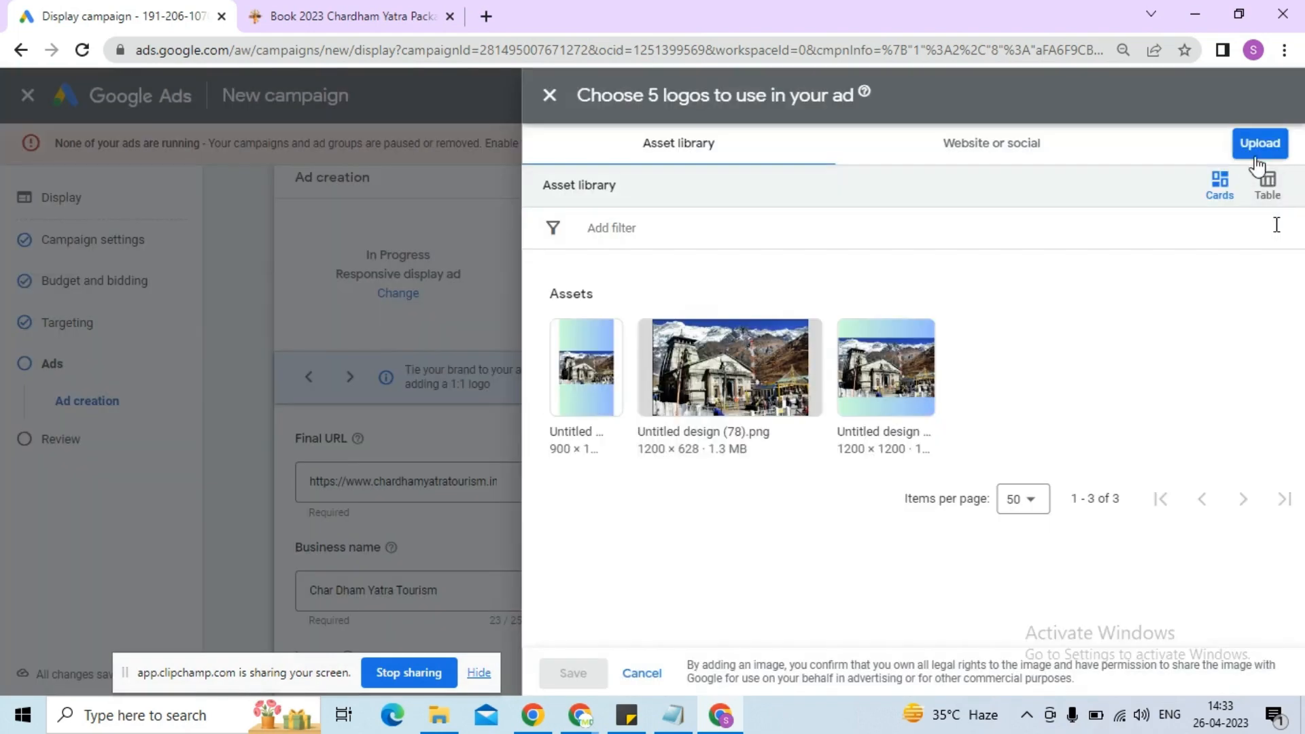
Step: Look through the Downloads folder for a suitable logo file and cancel the upload
left_click(1255, 158)
left_click(1196, 186)
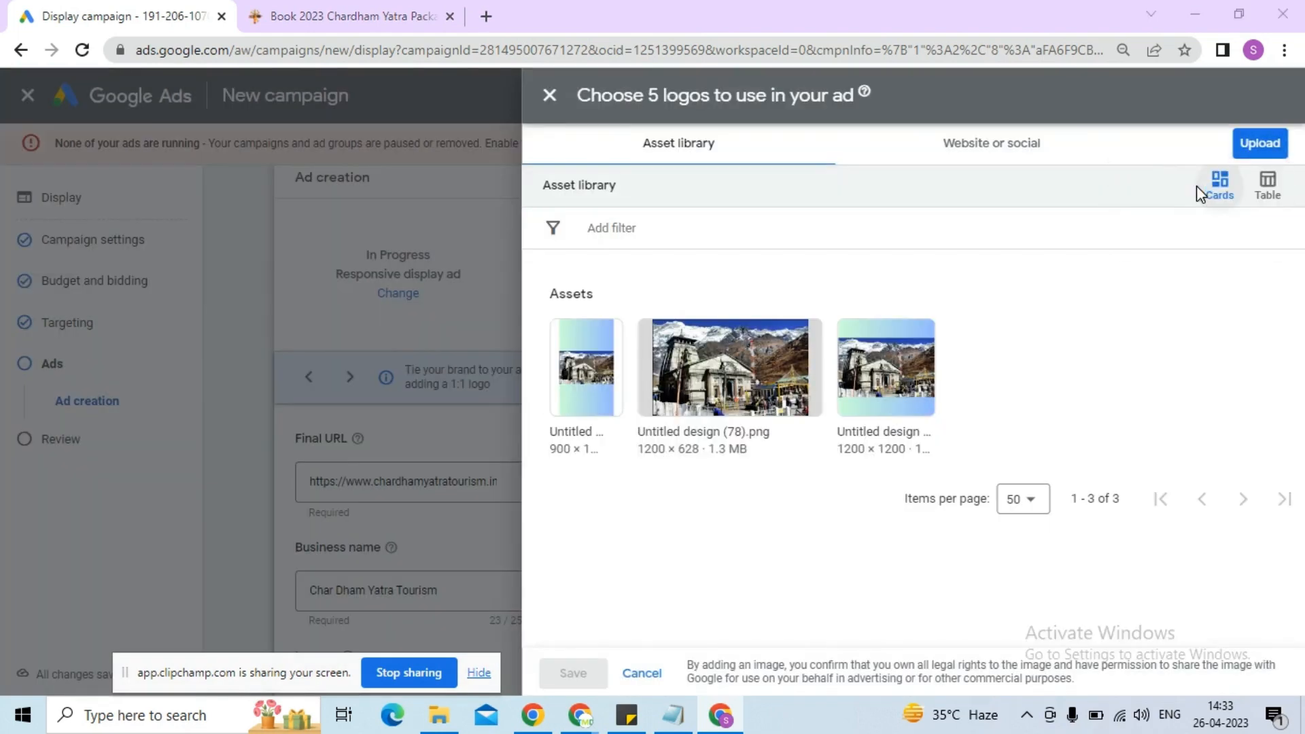
scroll(785, 406, "down", 4)
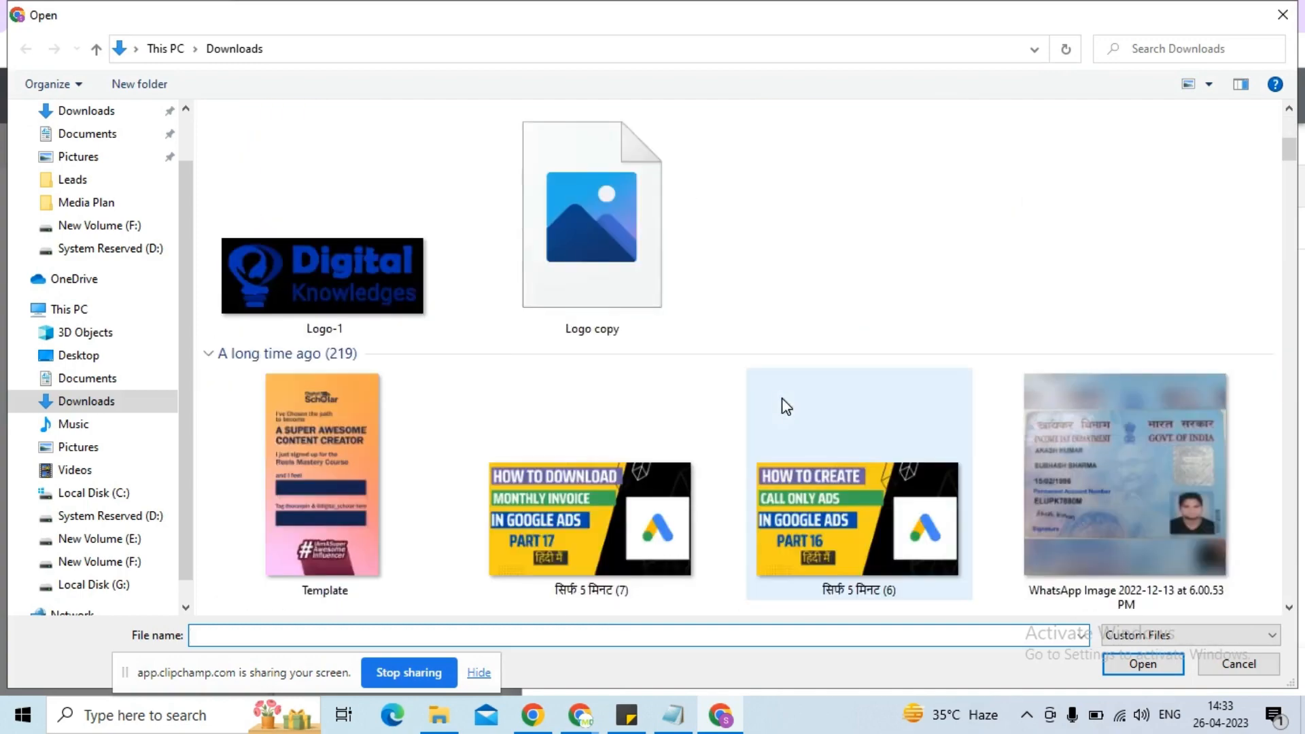
scroll(786, 406, "down", 4)
scroll(786, 405, "up", 7)
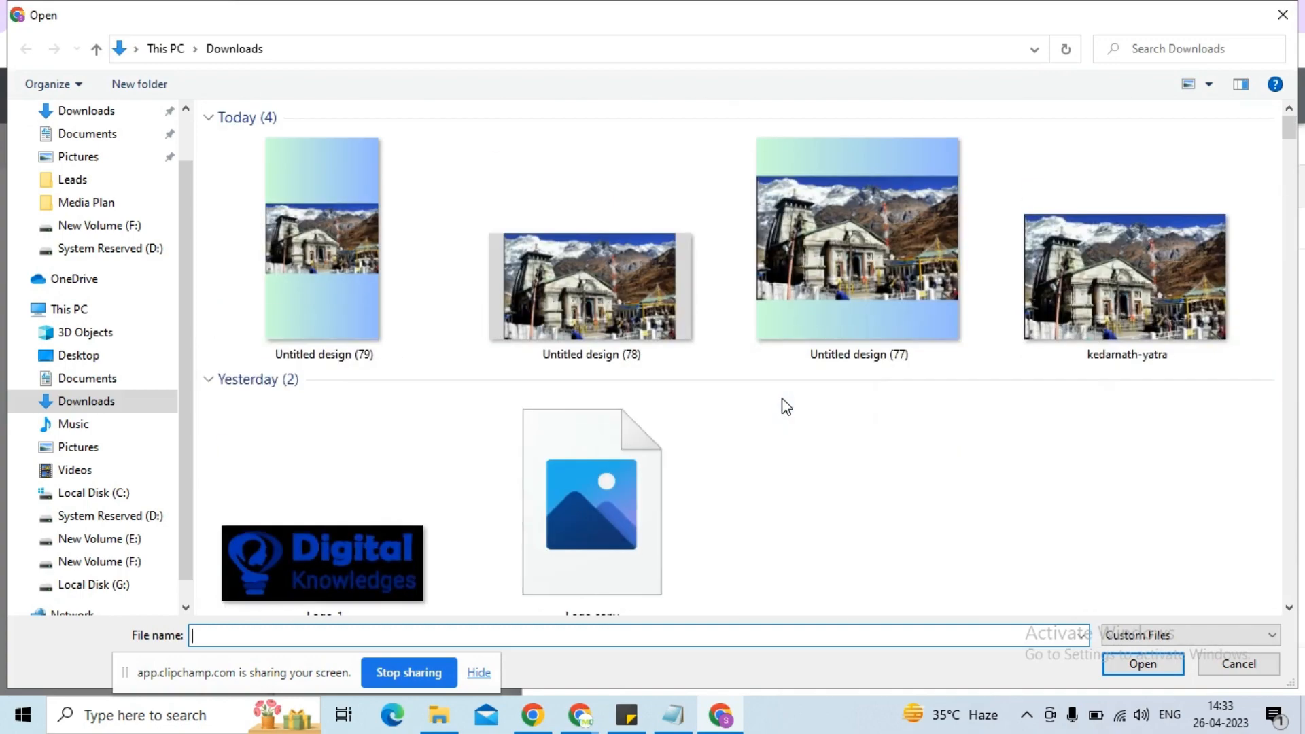
left_click(1232, 664)
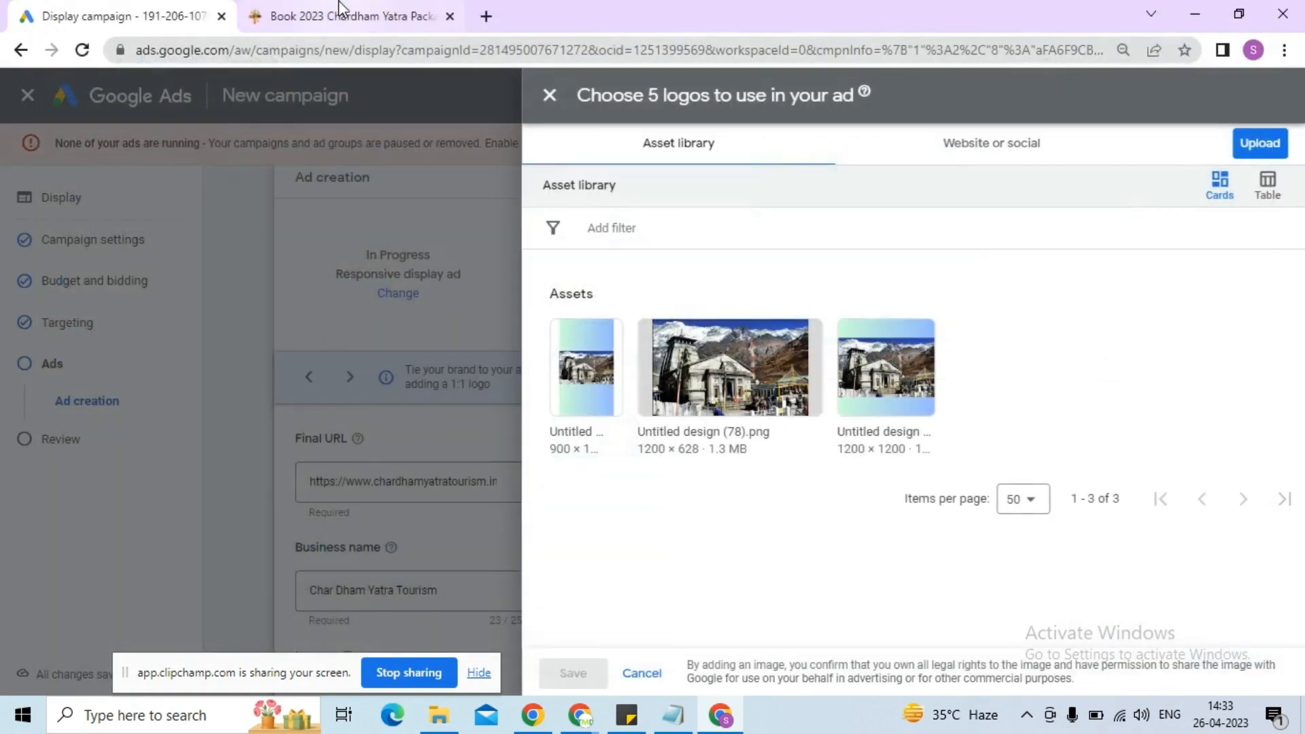
Step: Save the Chardham Yatra Tourism logo from the travel website as logo.png in the Downloads folder
left_click(339, 8)
right_click(182, 103)
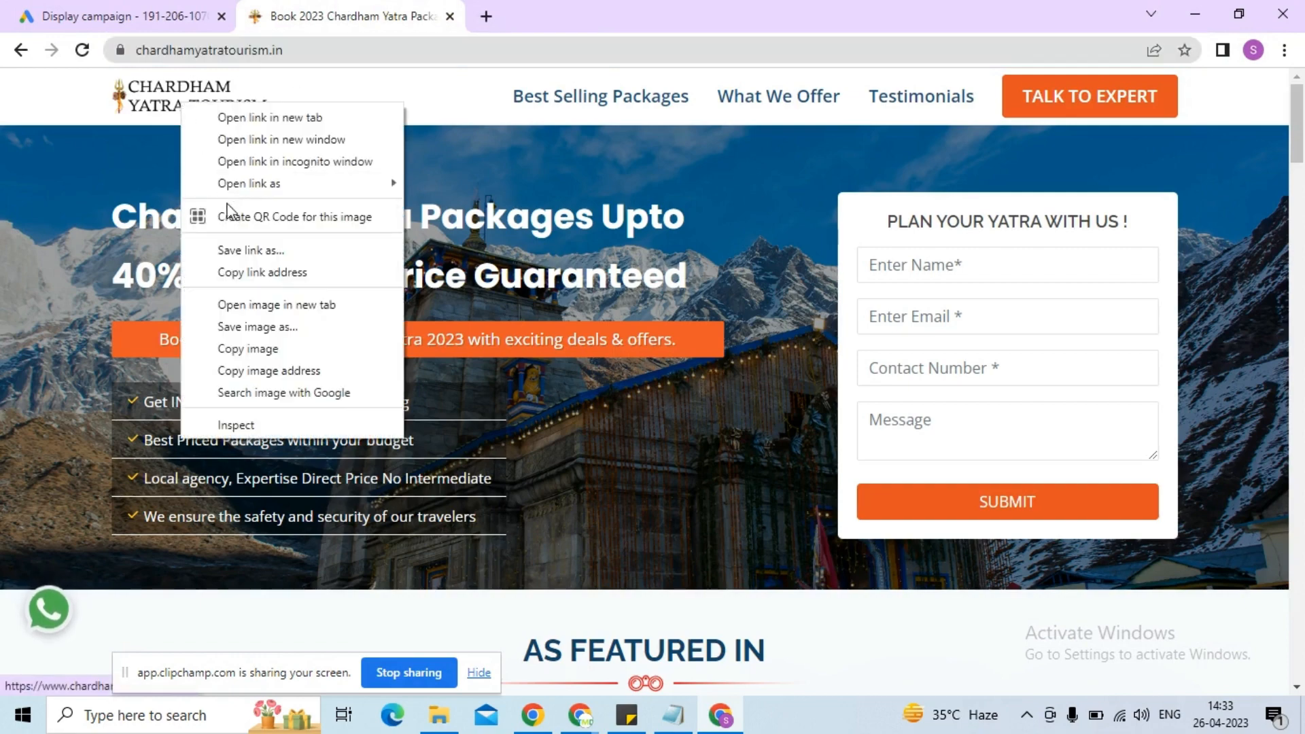
left_click(244, 325)
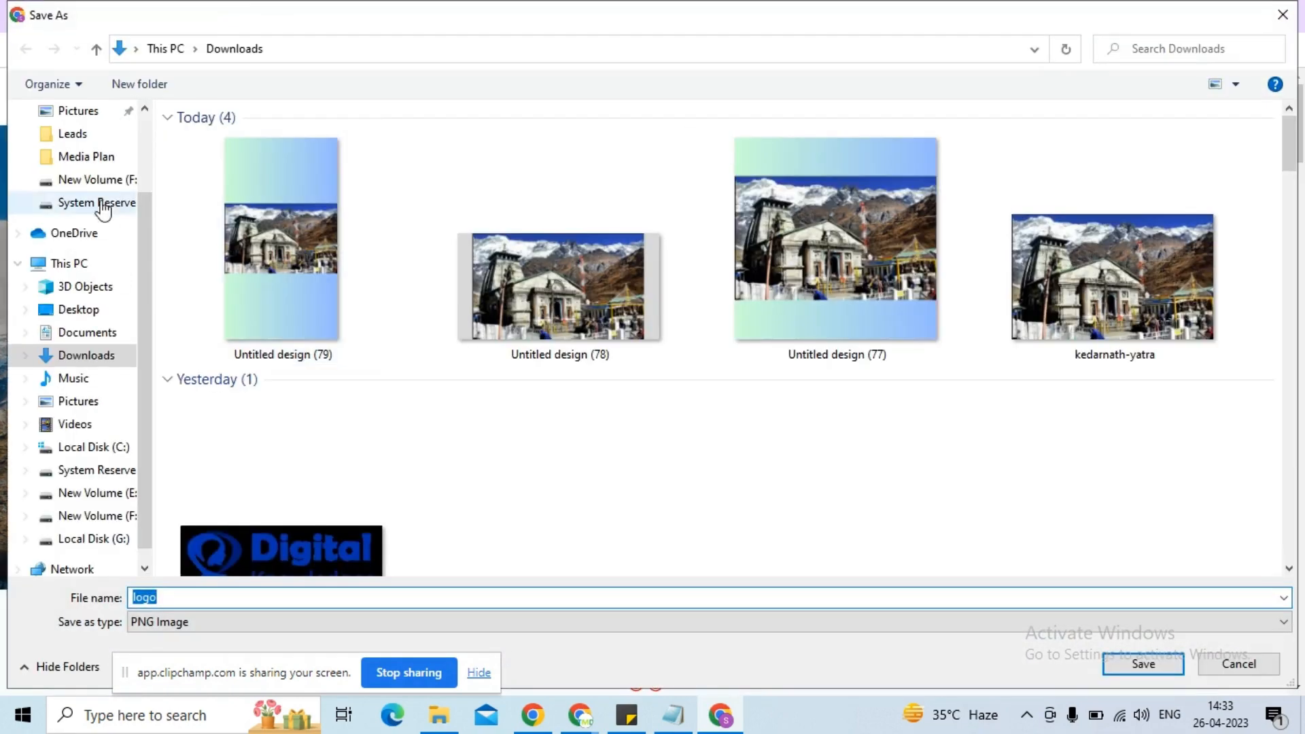
left_click(1163, 664)
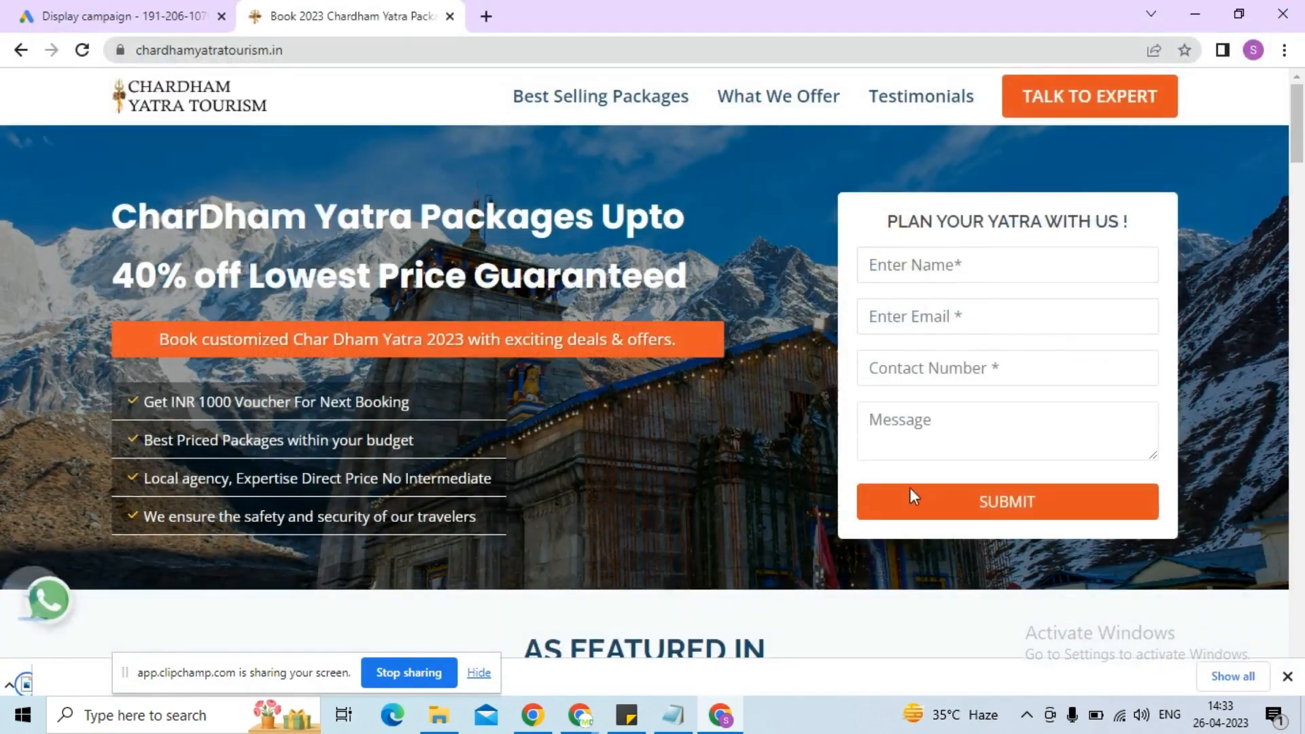
Step: Return to the campaign and try to upload logo.png as the ad's logo
left_click(193, 8)
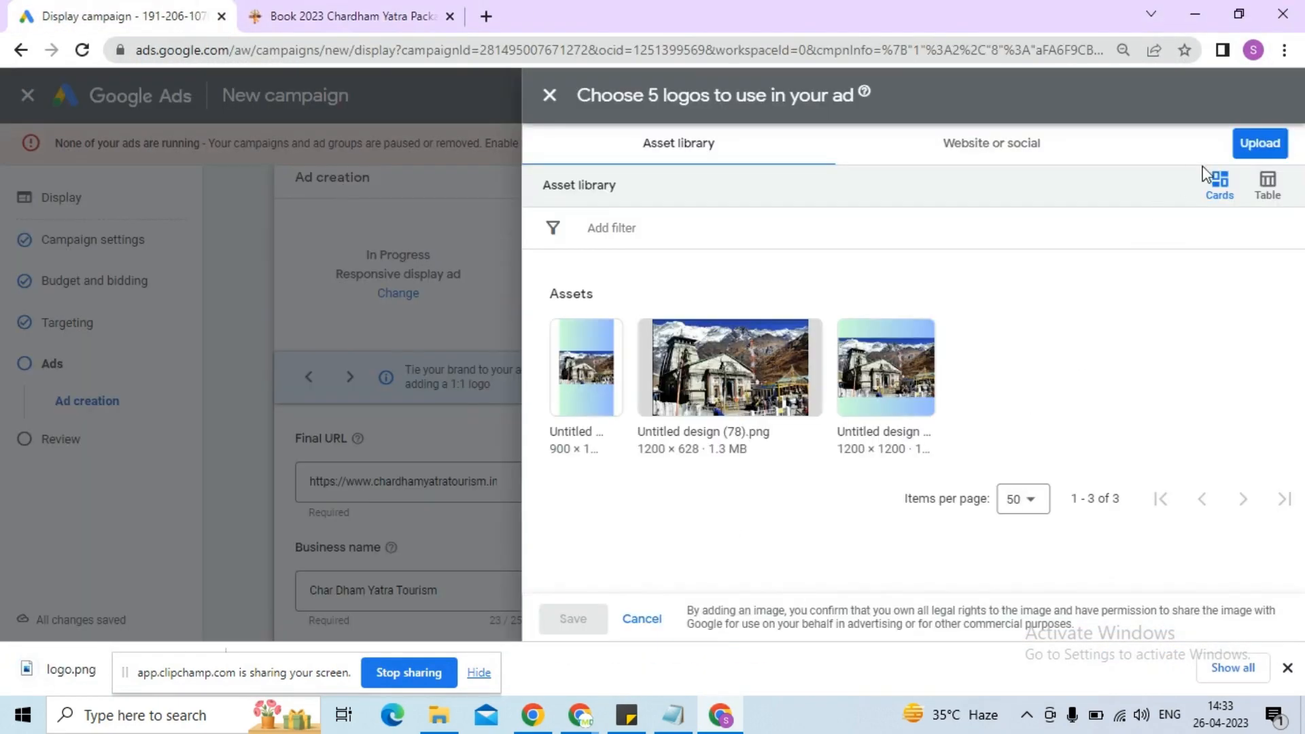
left_click(1258, 143)
left_click(1212, 184)
double_click(317, 309)
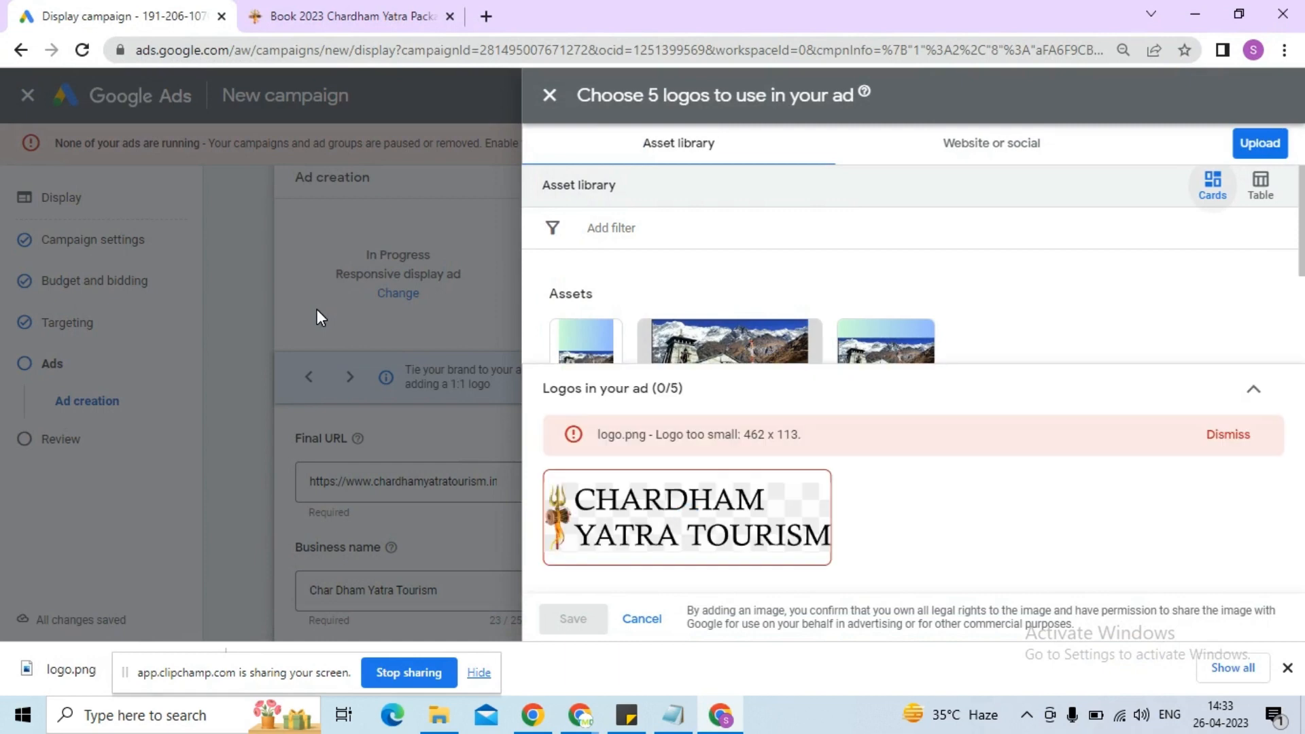
Step: Switch to the other Chrome window and open canva.com in a new tab
left_click(489, 19)
left_click(500, 51)
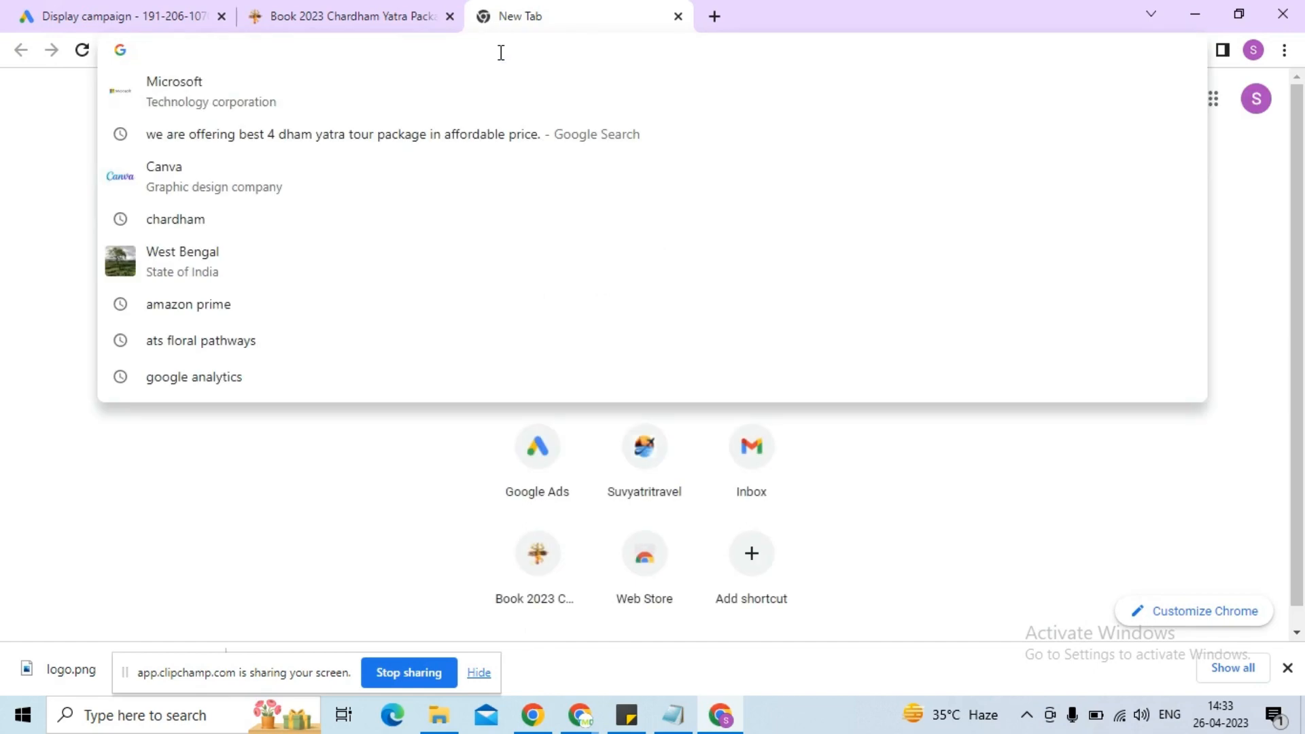
left_click(580, 715)
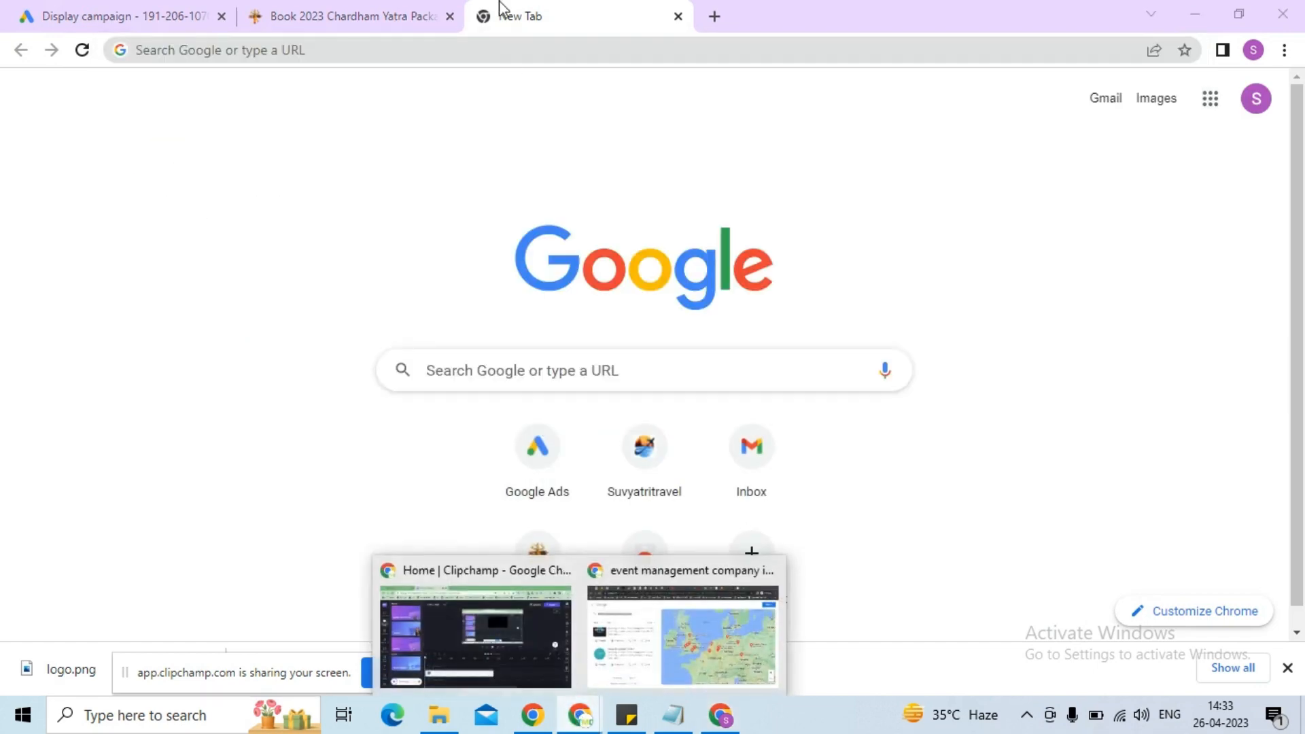
left_click(440, 615)
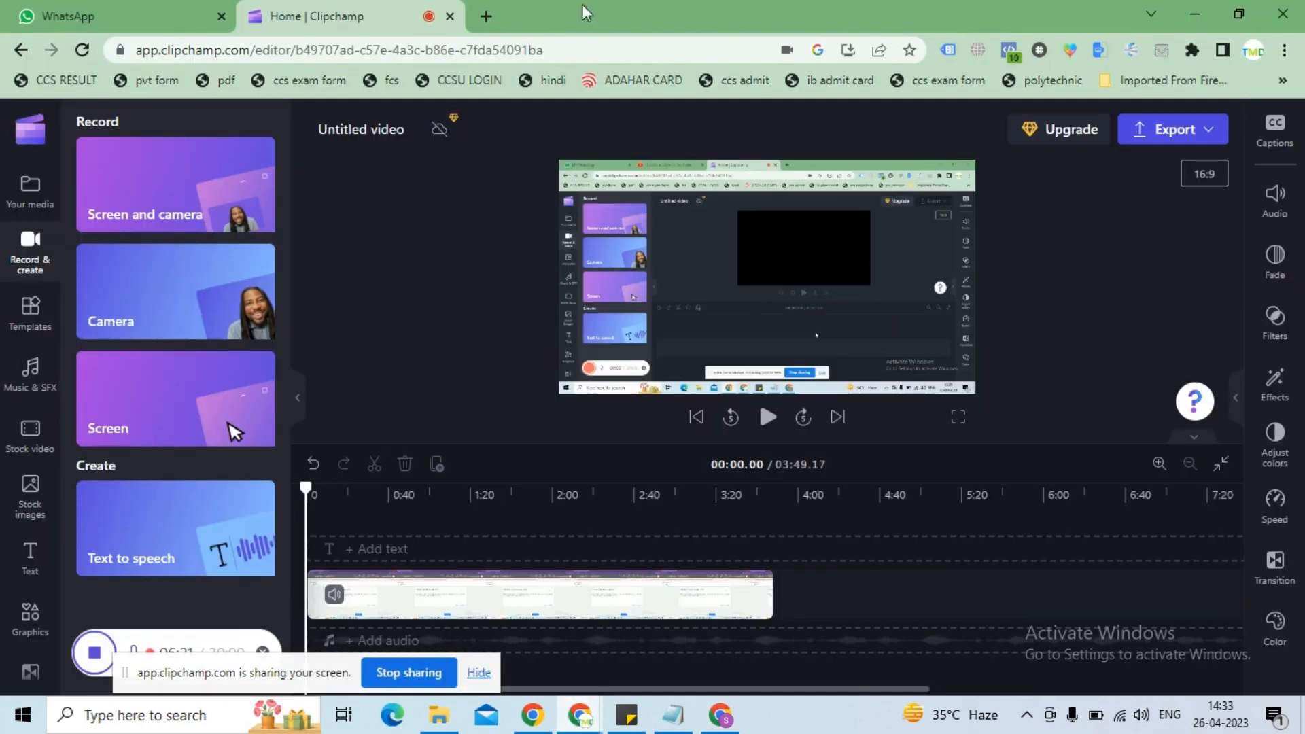
left_click(484, 17)
type("ca")
key("Return")
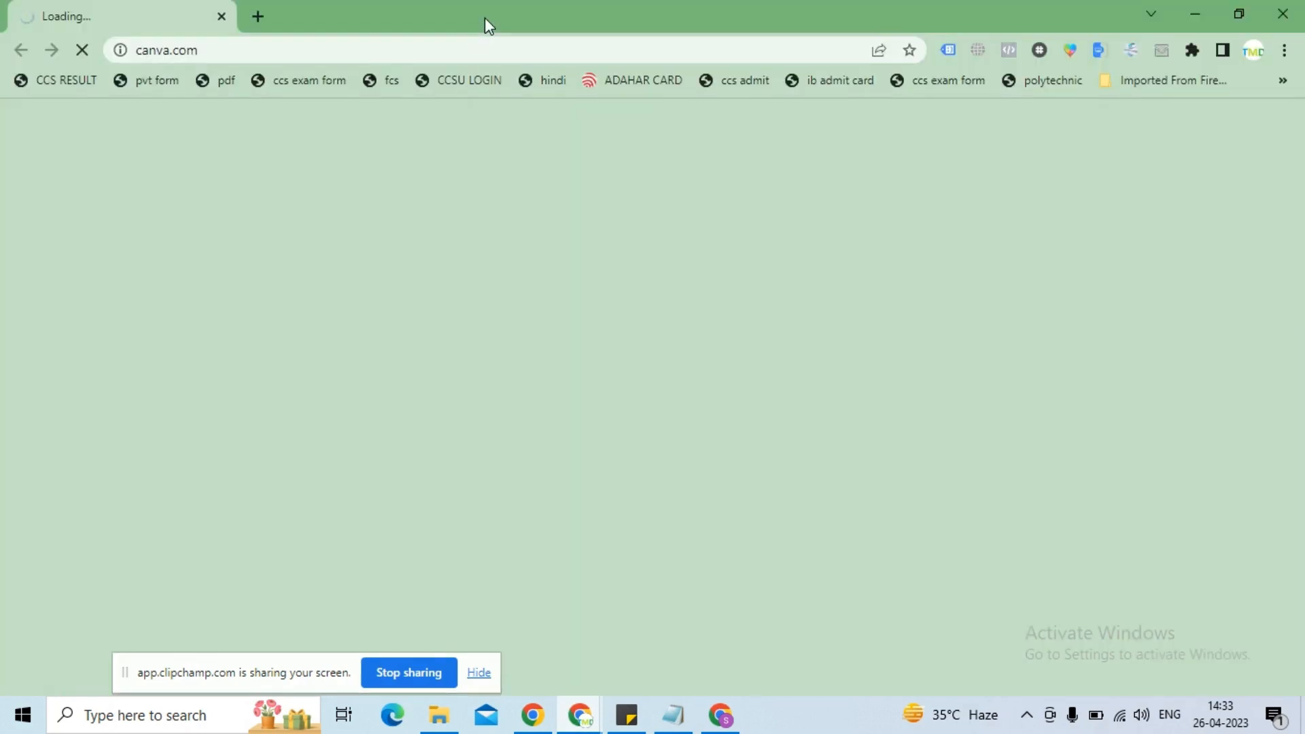
left_click(1283, 13)
left_click(539, 53)
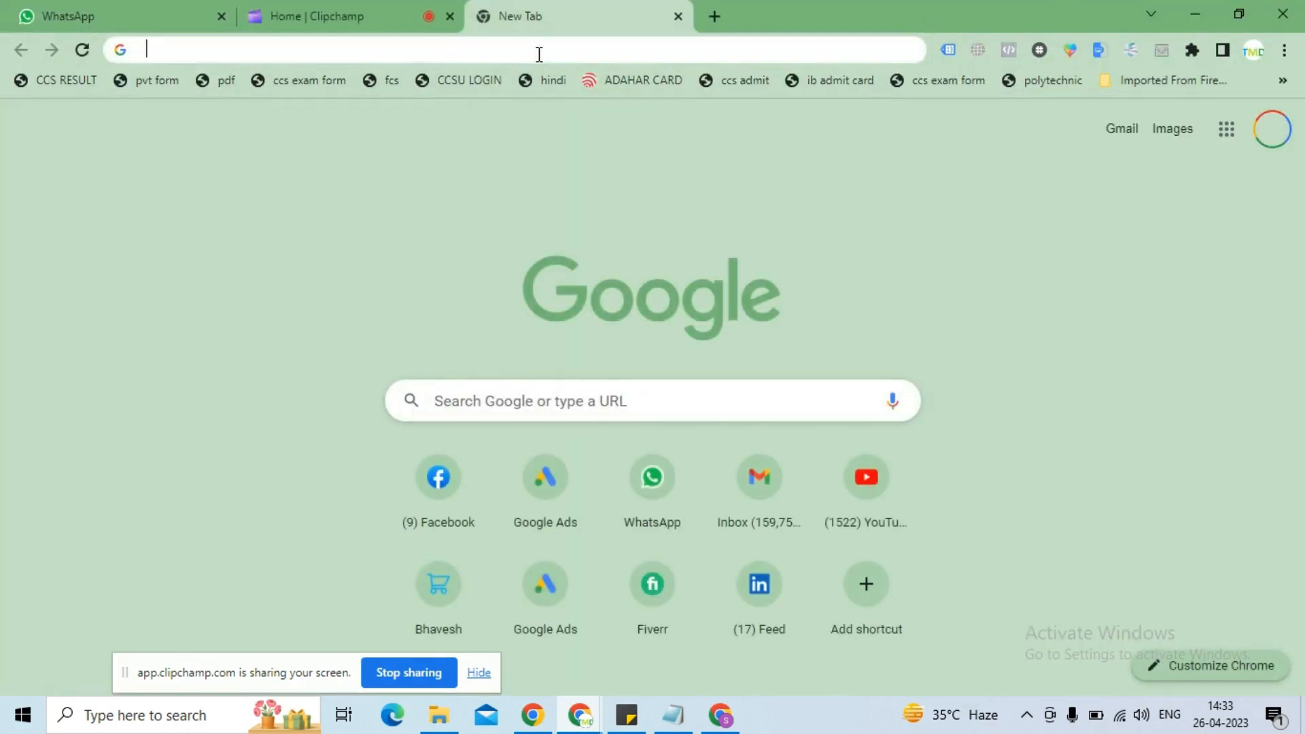
type("canva.com")
key("Return")
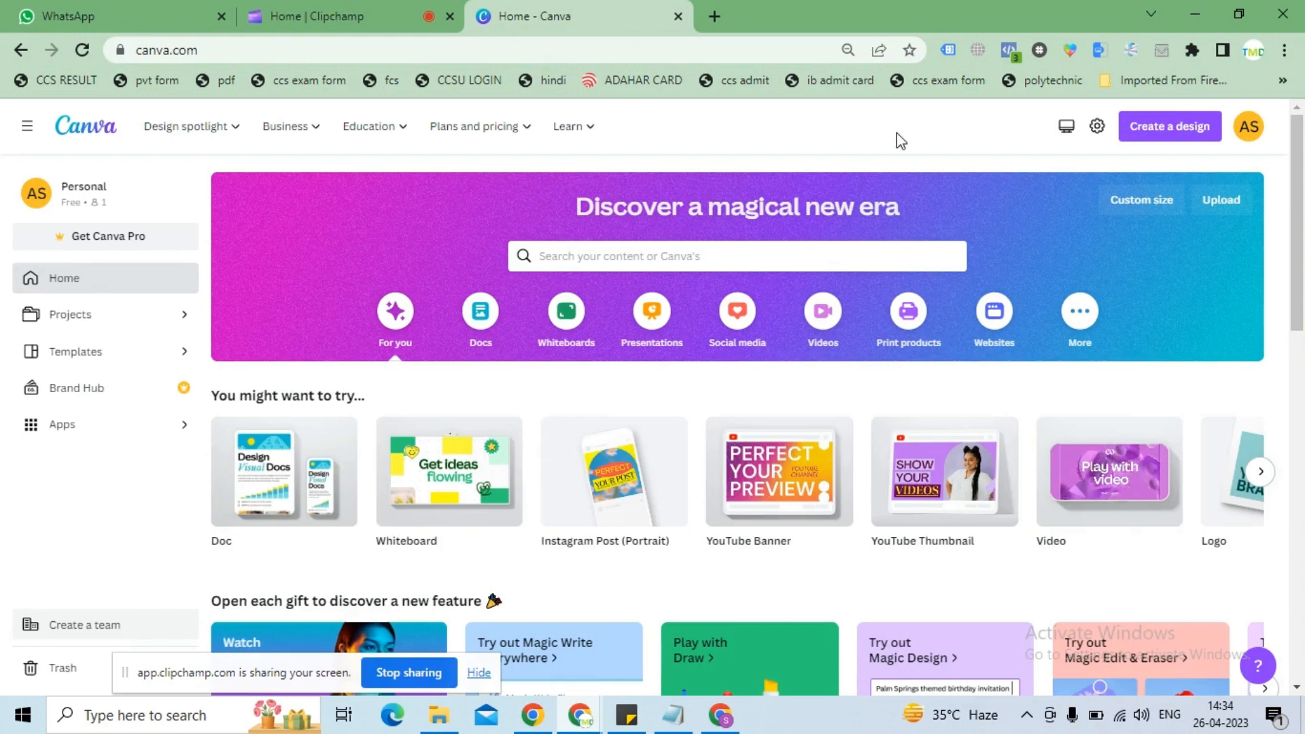
Step: Create a new blank Canva design with a custom size of 128 × 128 px
left_click(1156, 128)
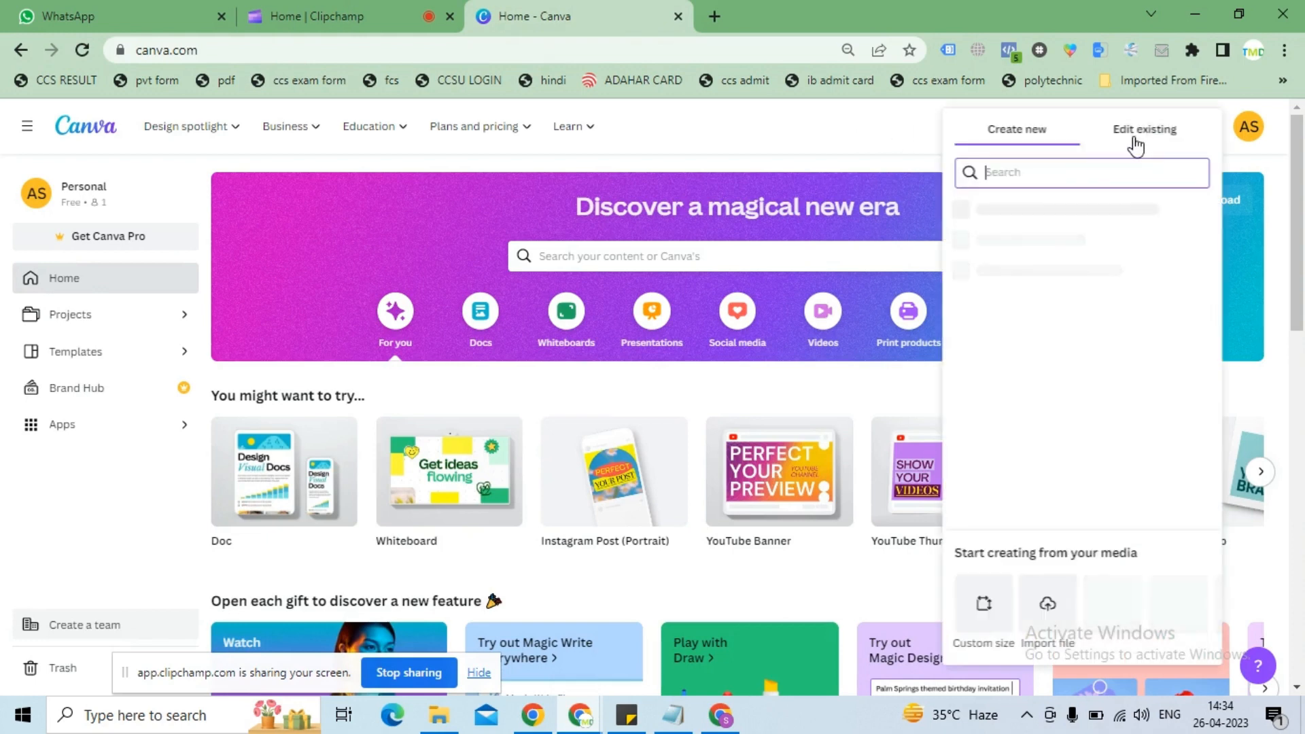
left_click(1002, 615)
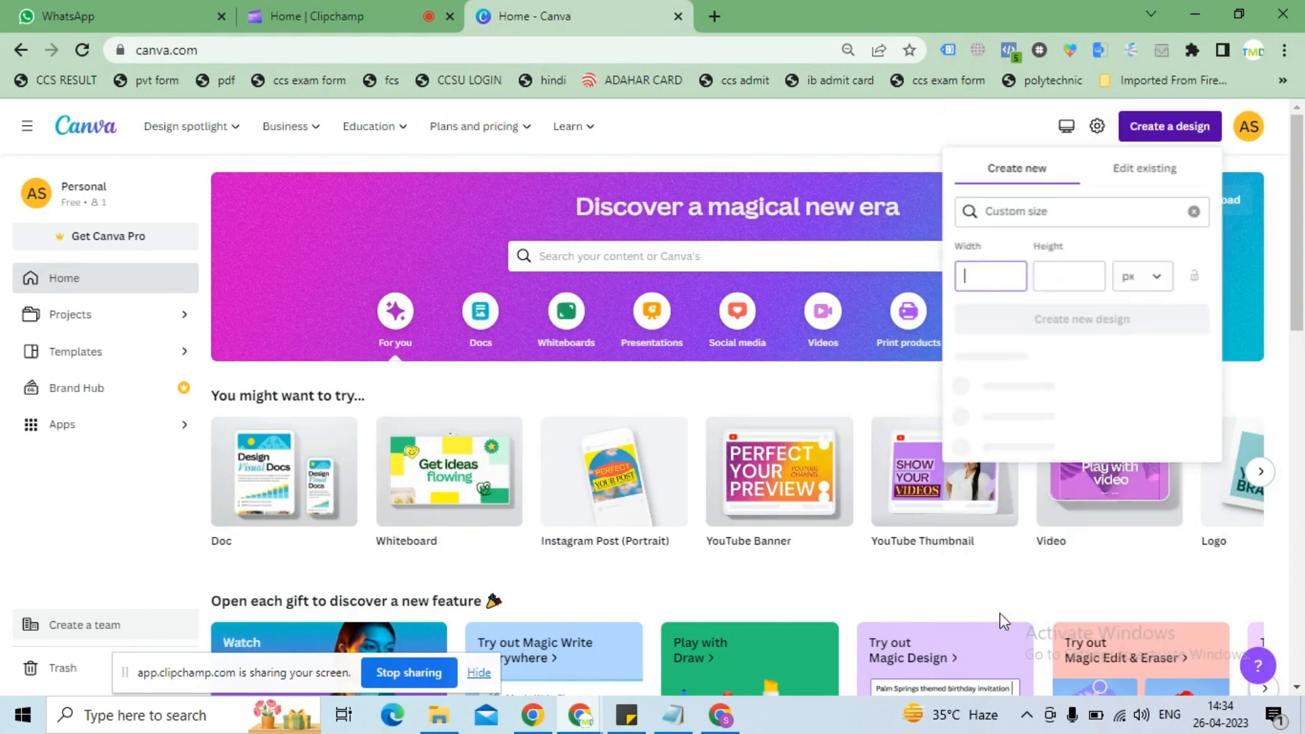
type("128")
key("Tab")
type("1")
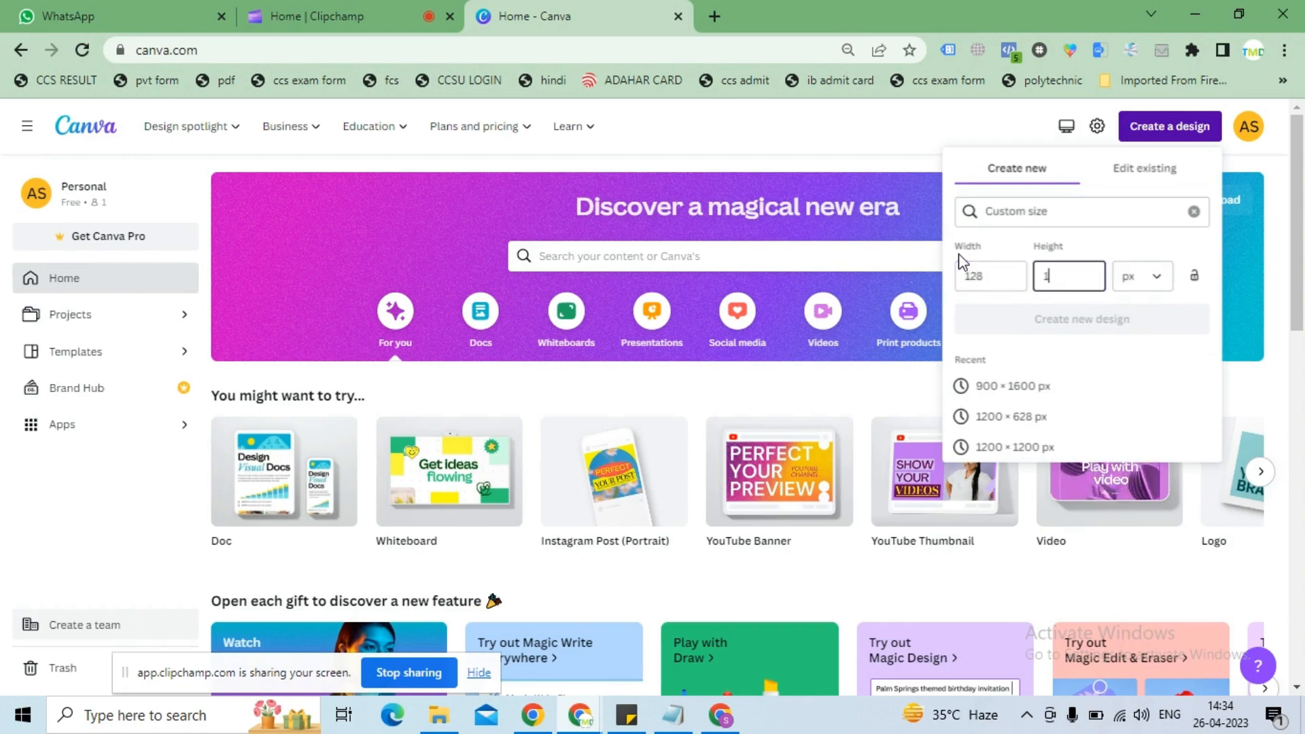
type("28")
key("Return")
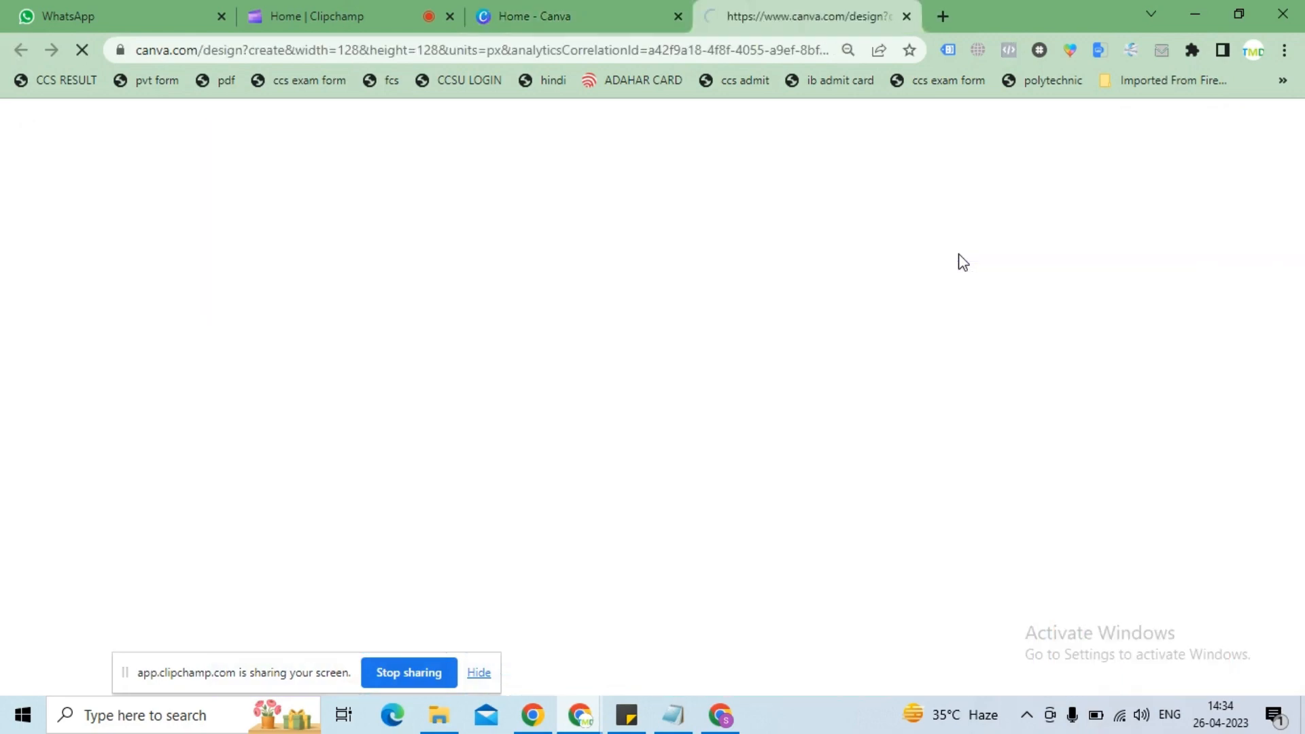
left_click(571, 10)
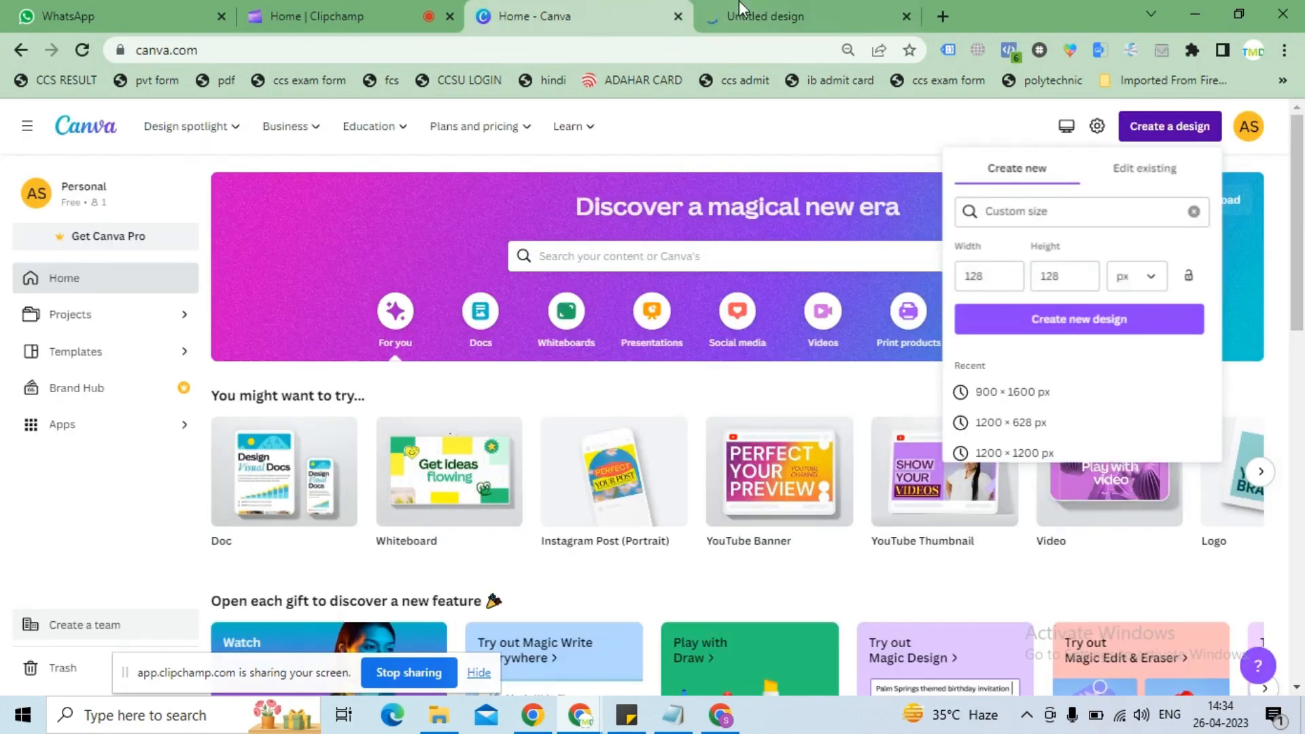
left_click(739, 1)
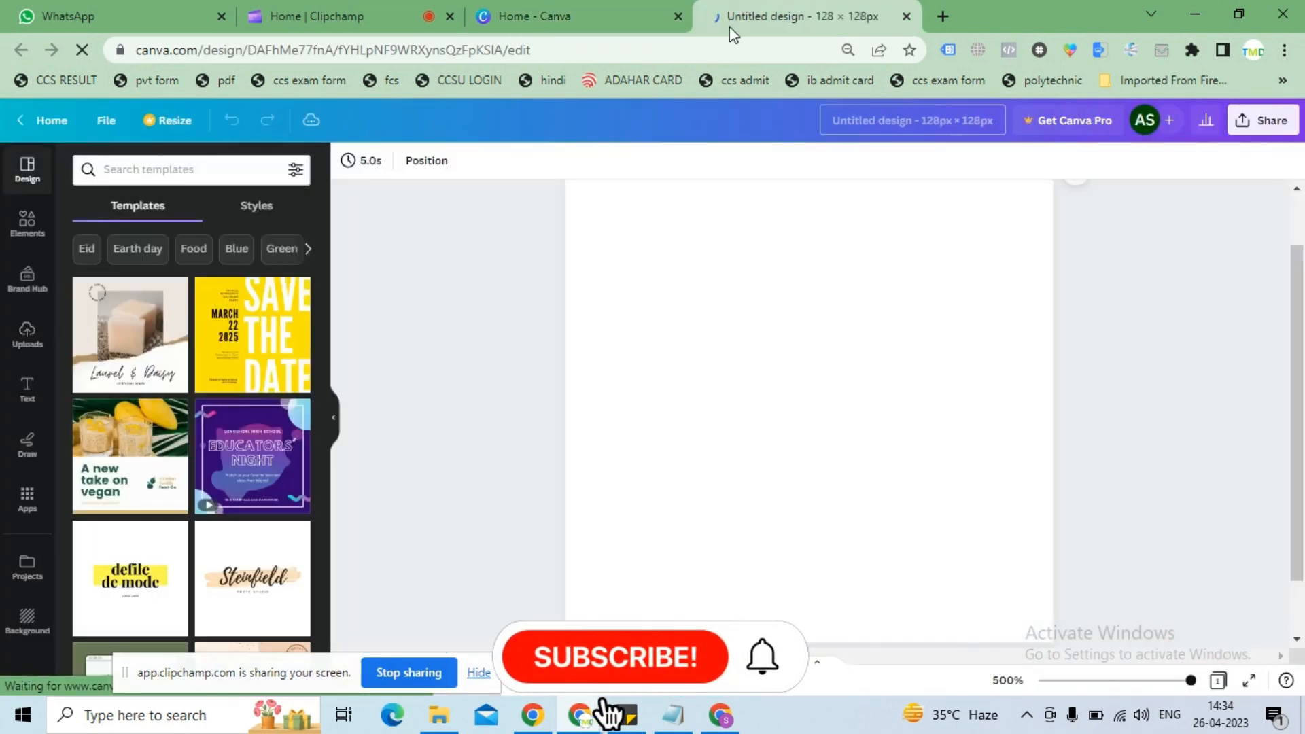
Step: Refresh the Downloads folder, upload the logo file from it and place the logo on the blank 128 × 128 px design
left_click(435, 717)
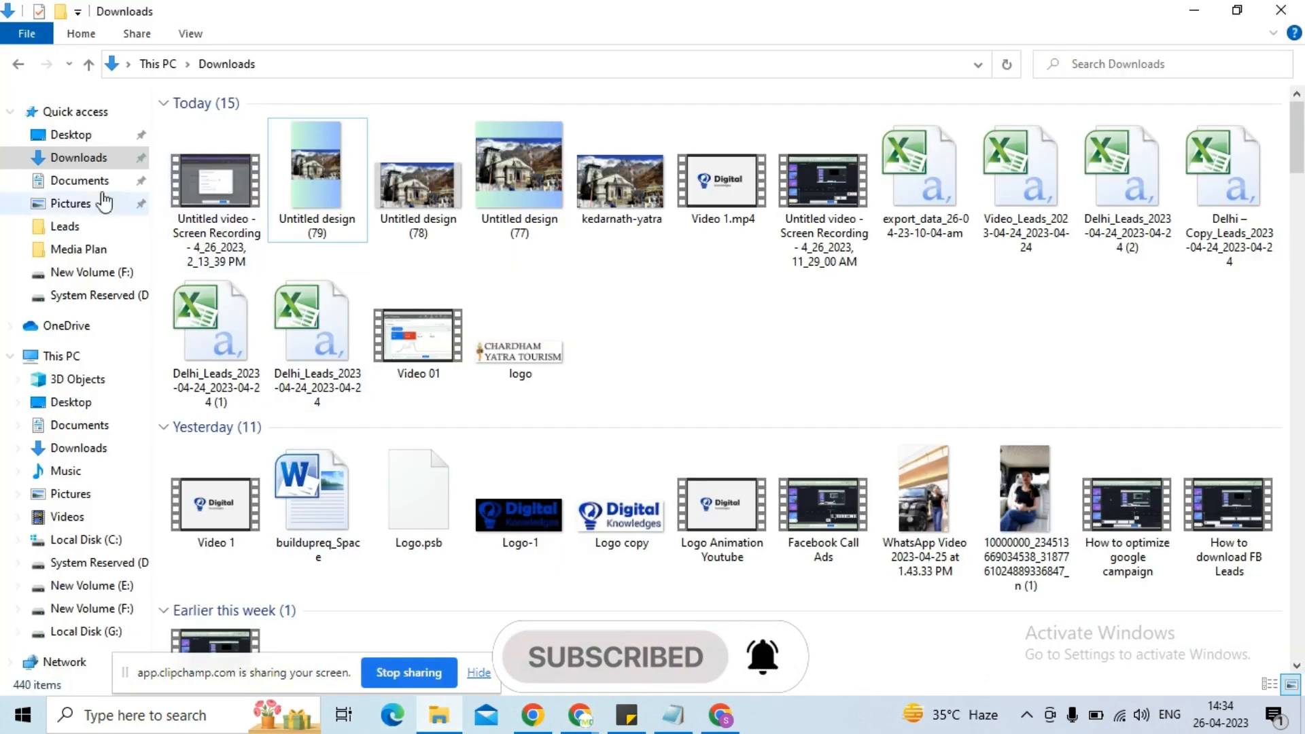
right_click(694, 299)
left_click(724, 376)
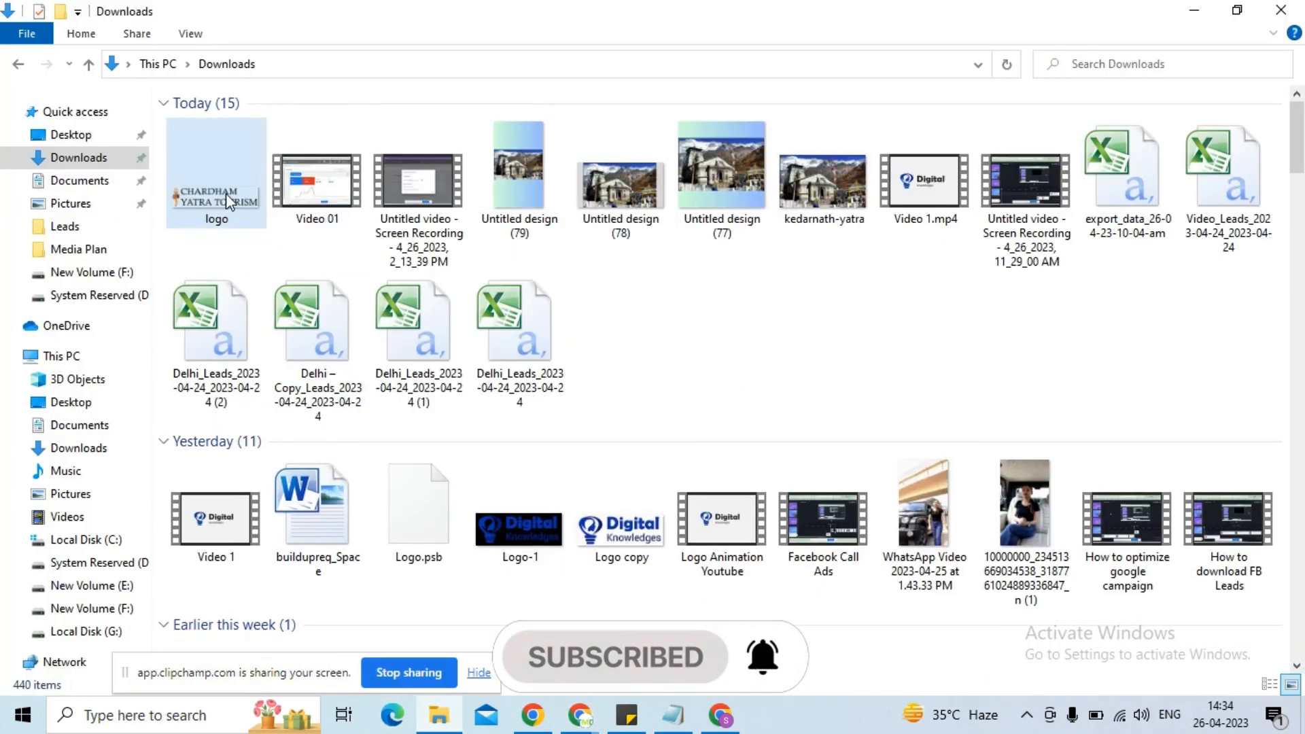
left_click_drag(217, 187, 794, 383)
key("alt+Tab")
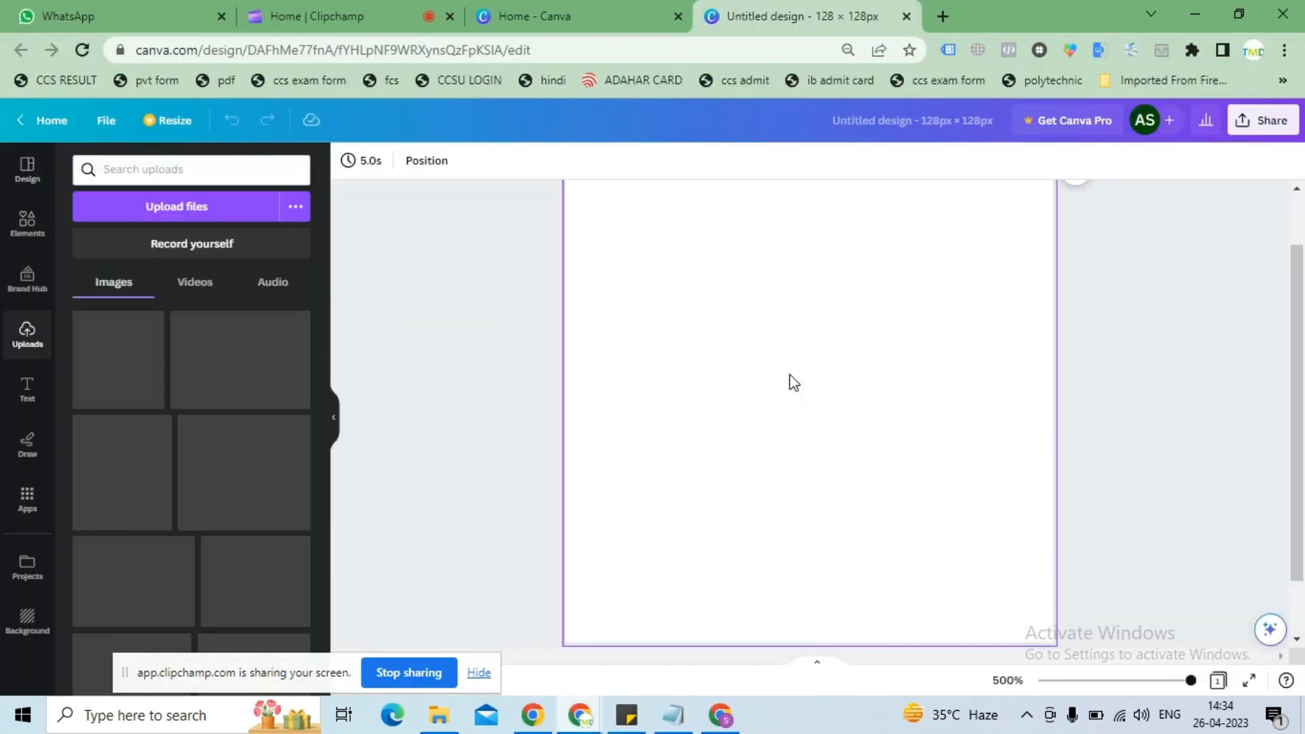
left_click(517, 13)
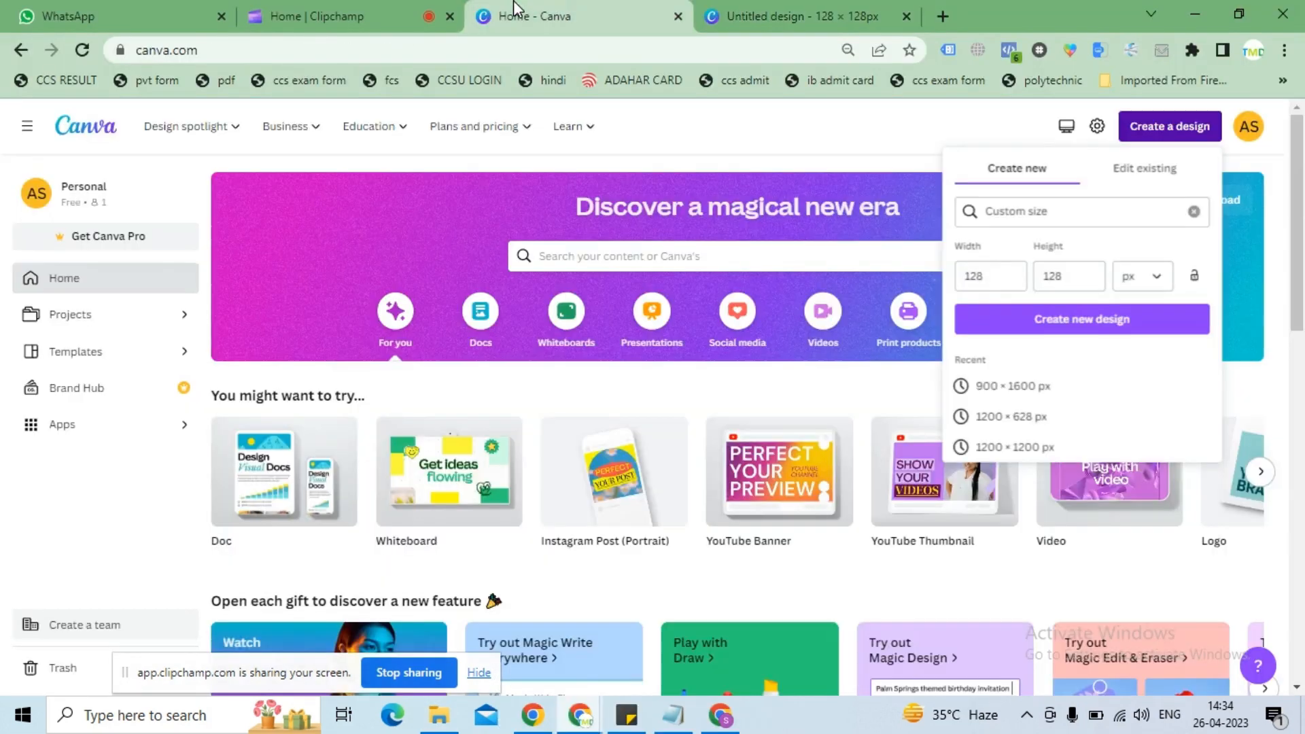
left_click(729, 10)
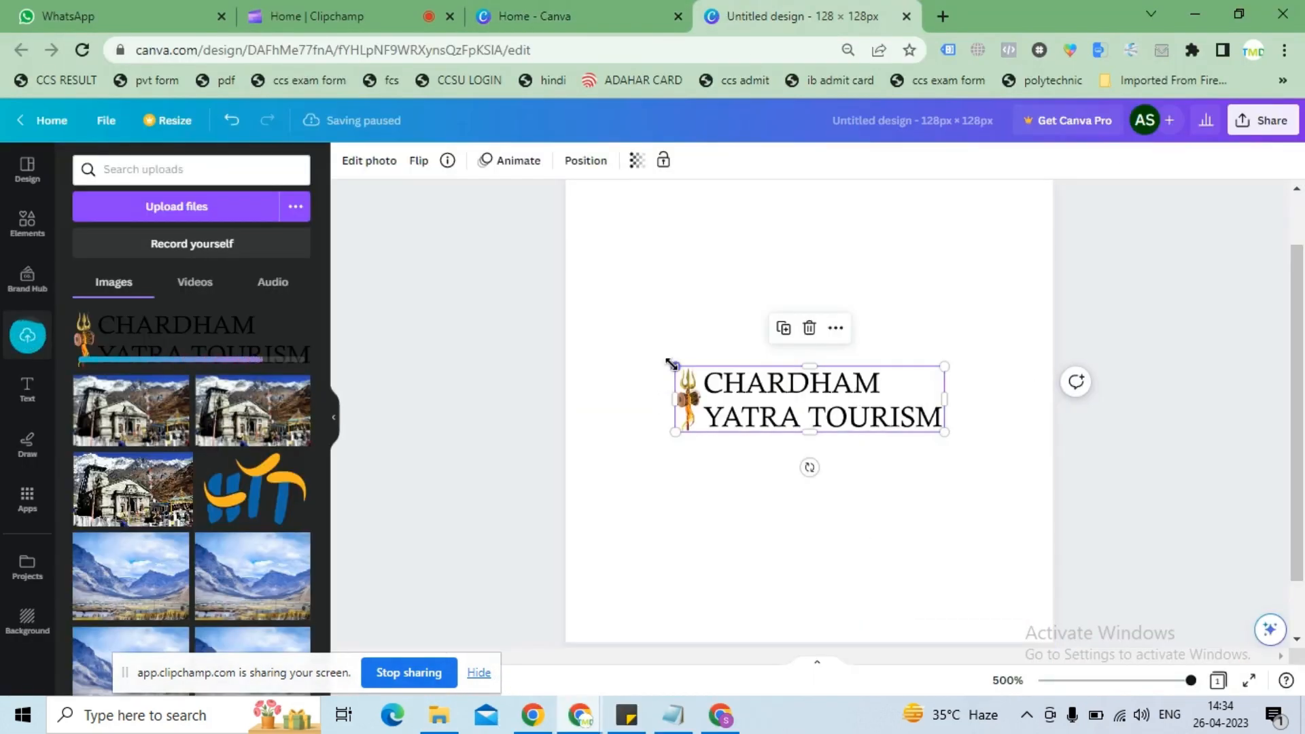
Step: Enlarge the Chardham Yatra Tourism logo so it spans the full width of the design page
left_click_drag(674, 367, 565, 303)
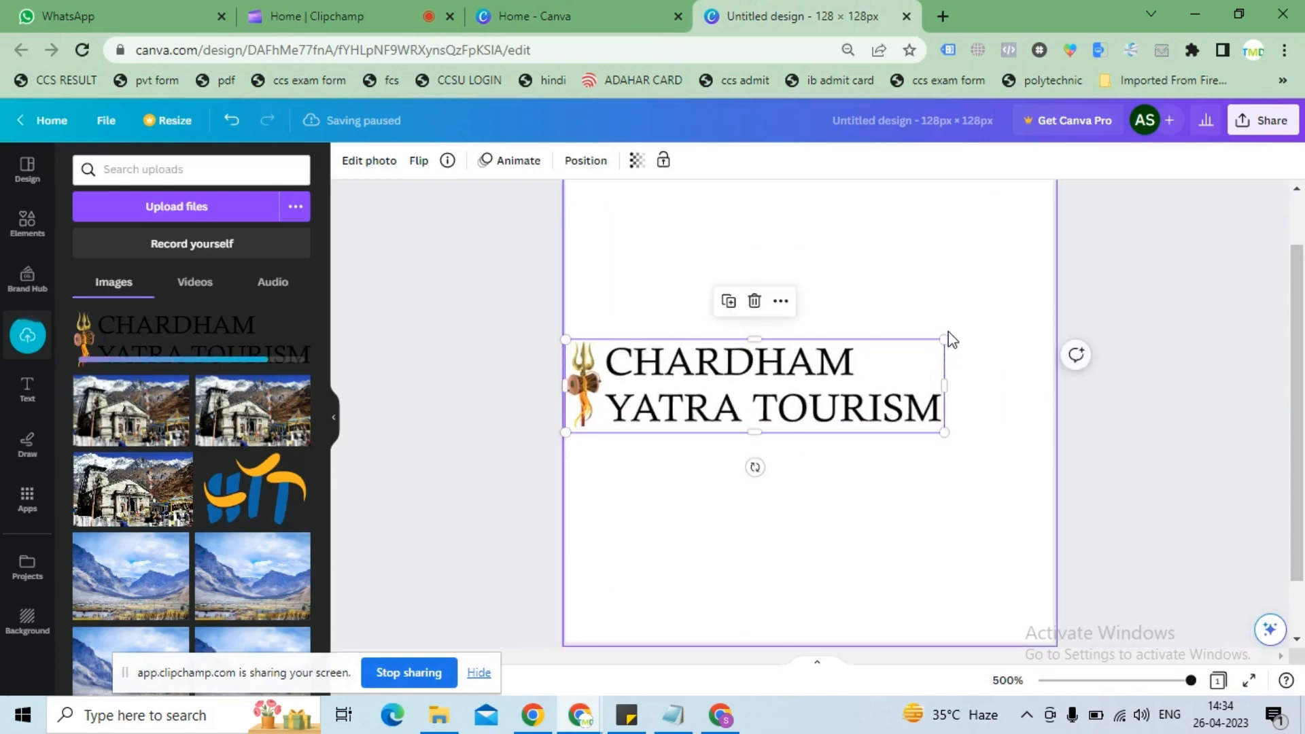
left_click_drag(945, 338, 1055, 313)
left_click(1182, 269)
Step: Download the logo design as a PNG file at 128 × 128 px
left_click(1260, 126)
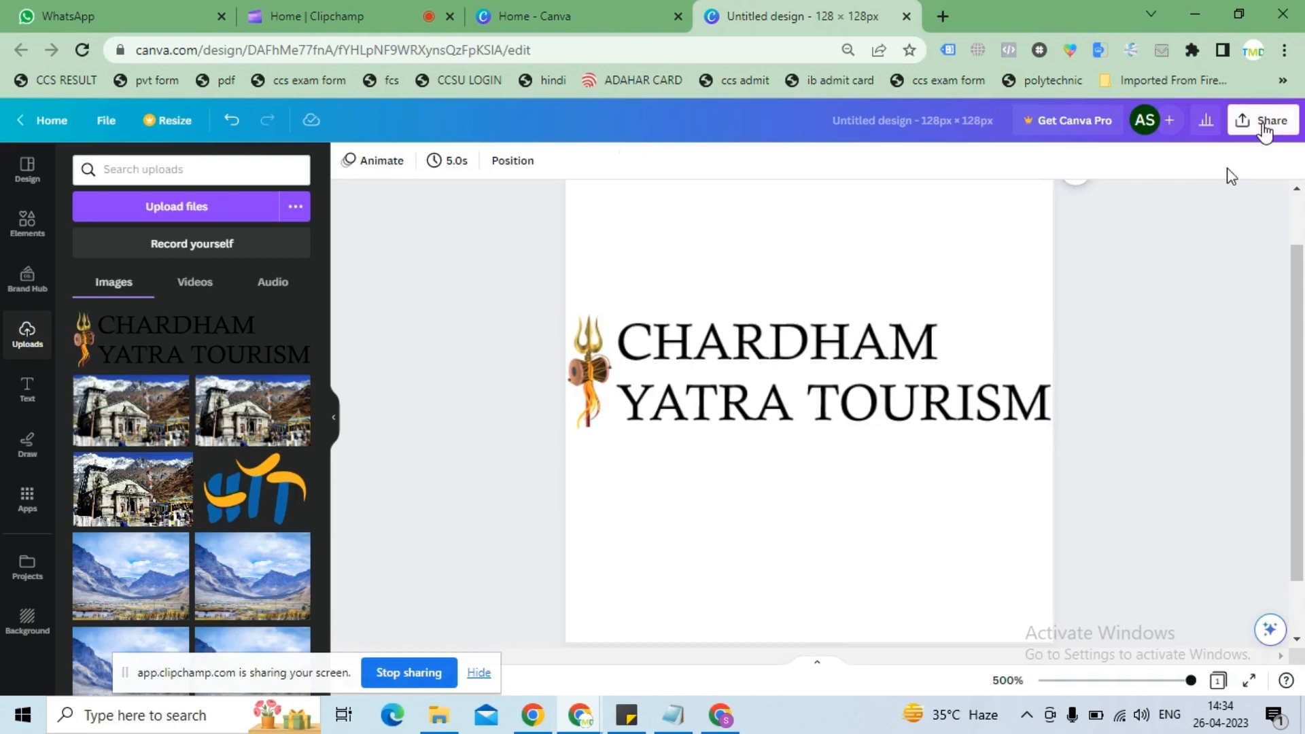
left_click(1089, 520)
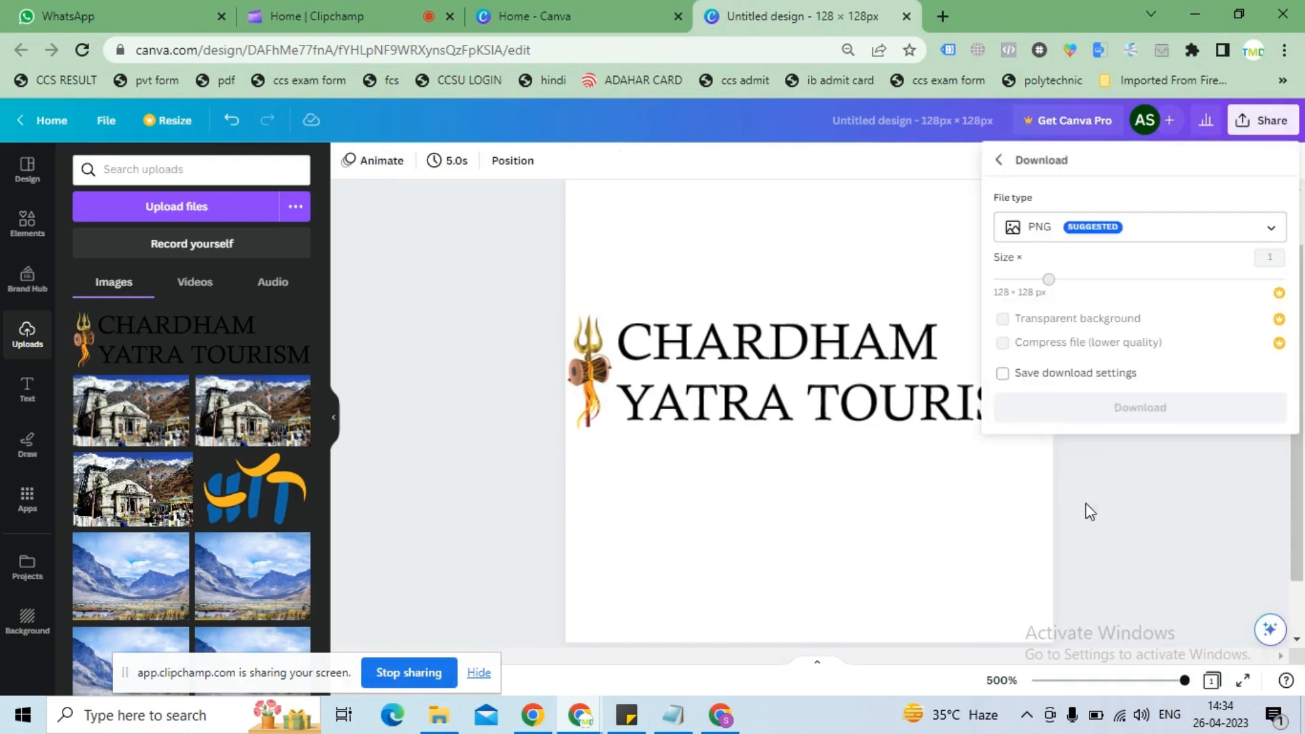
left_click(1124, 408)
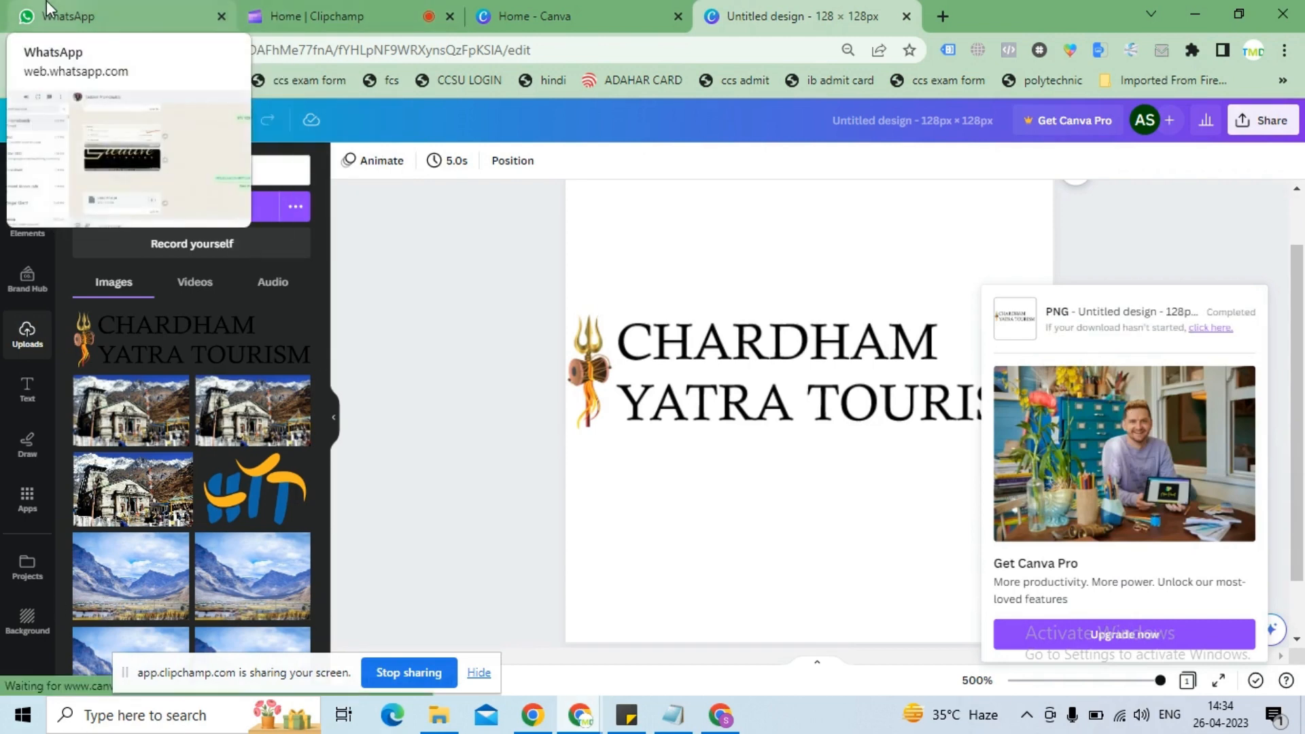
Step: Refresh the Downloads folder in File Explorer and delete the original logo file
key("alt+Tab")
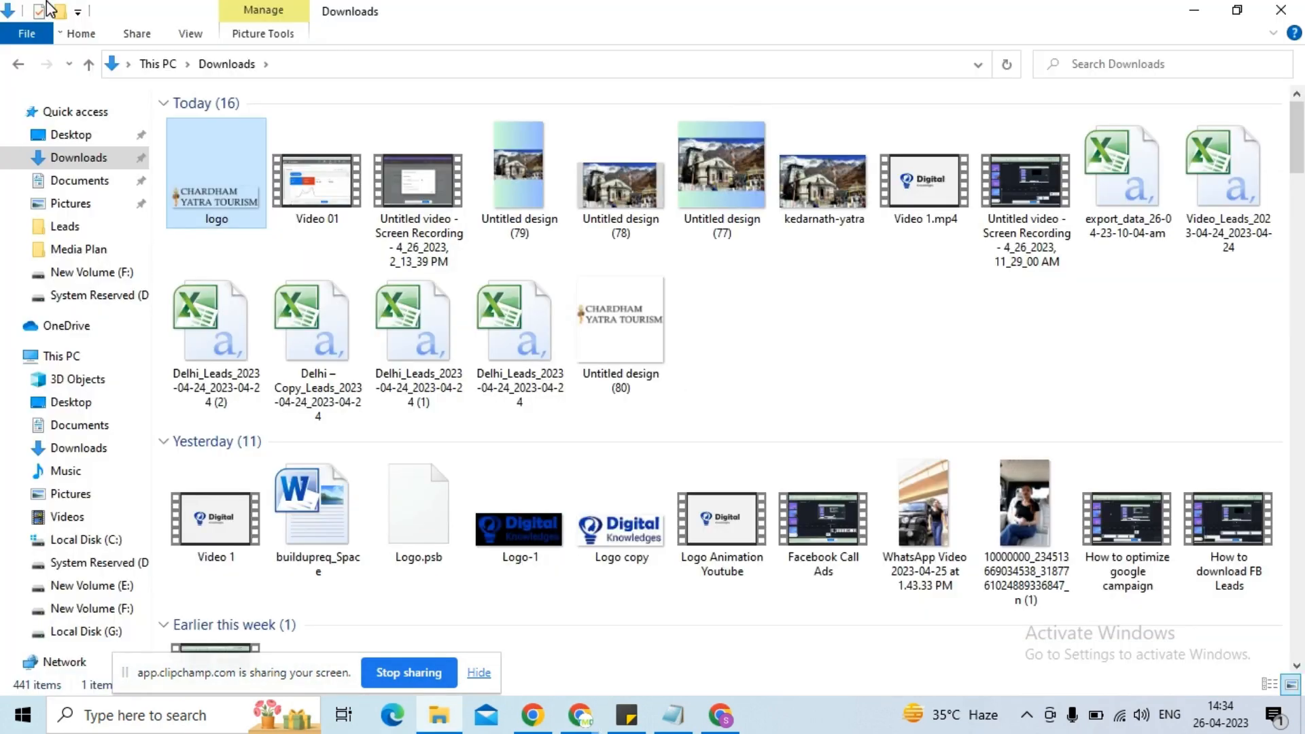
right_click(806, 318)
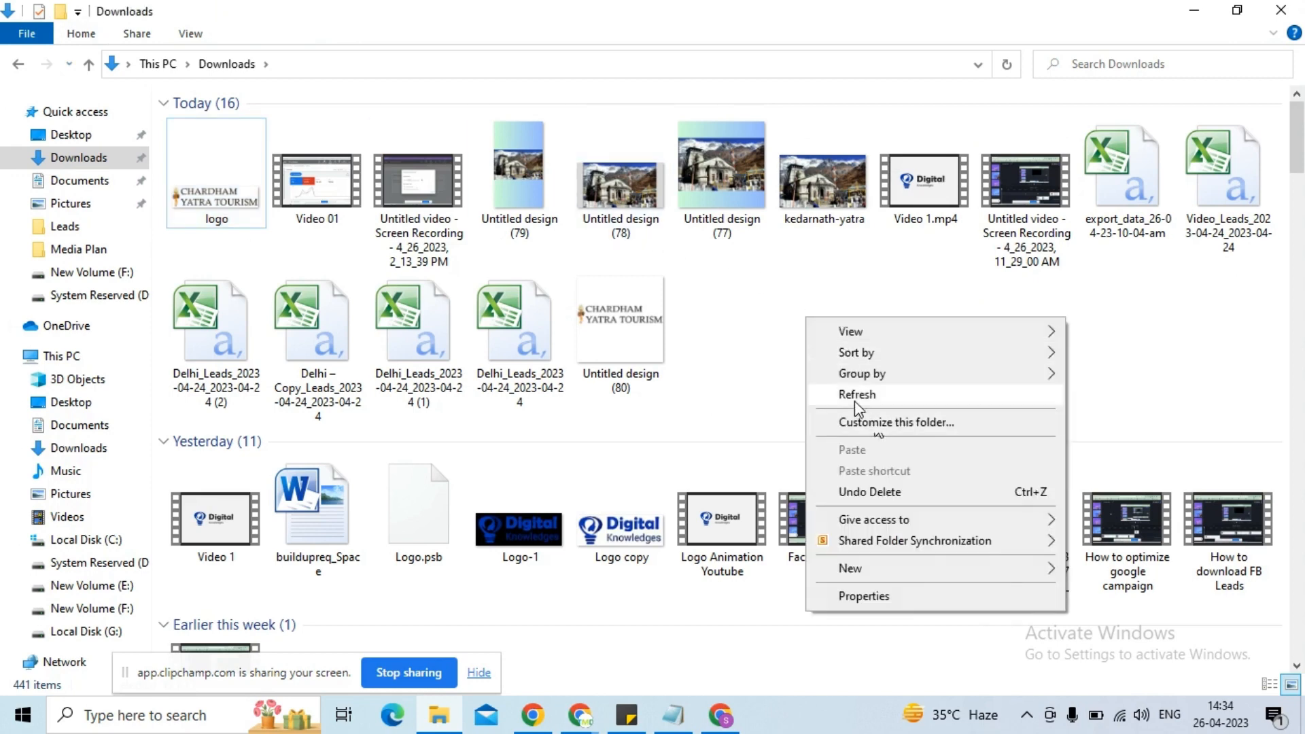
left_click(855, 401)
left_click(310, 214)
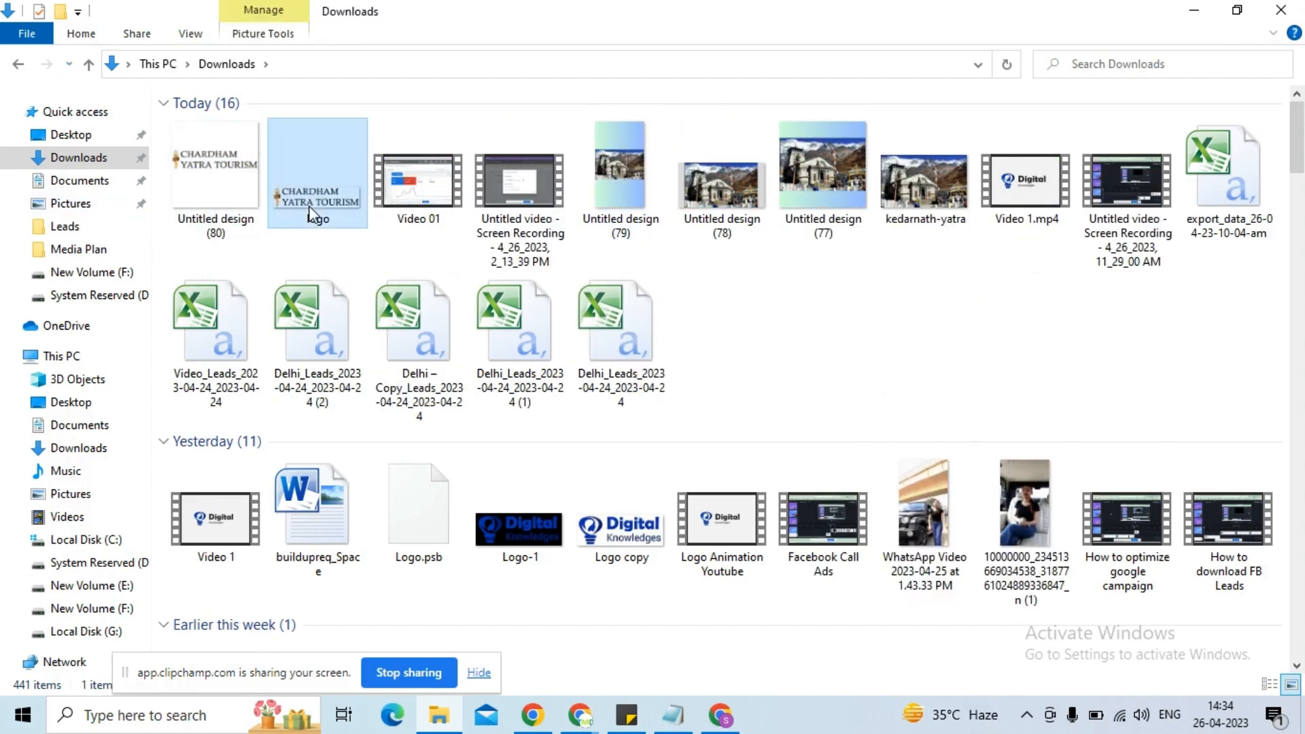
key("Delete")
Step: Return to the Google Ads campaign in the other Chrome window and dismiss the rejected logo.png upload
key("alt+Tab")
key("alt+Tab")
key("alt+Tab")
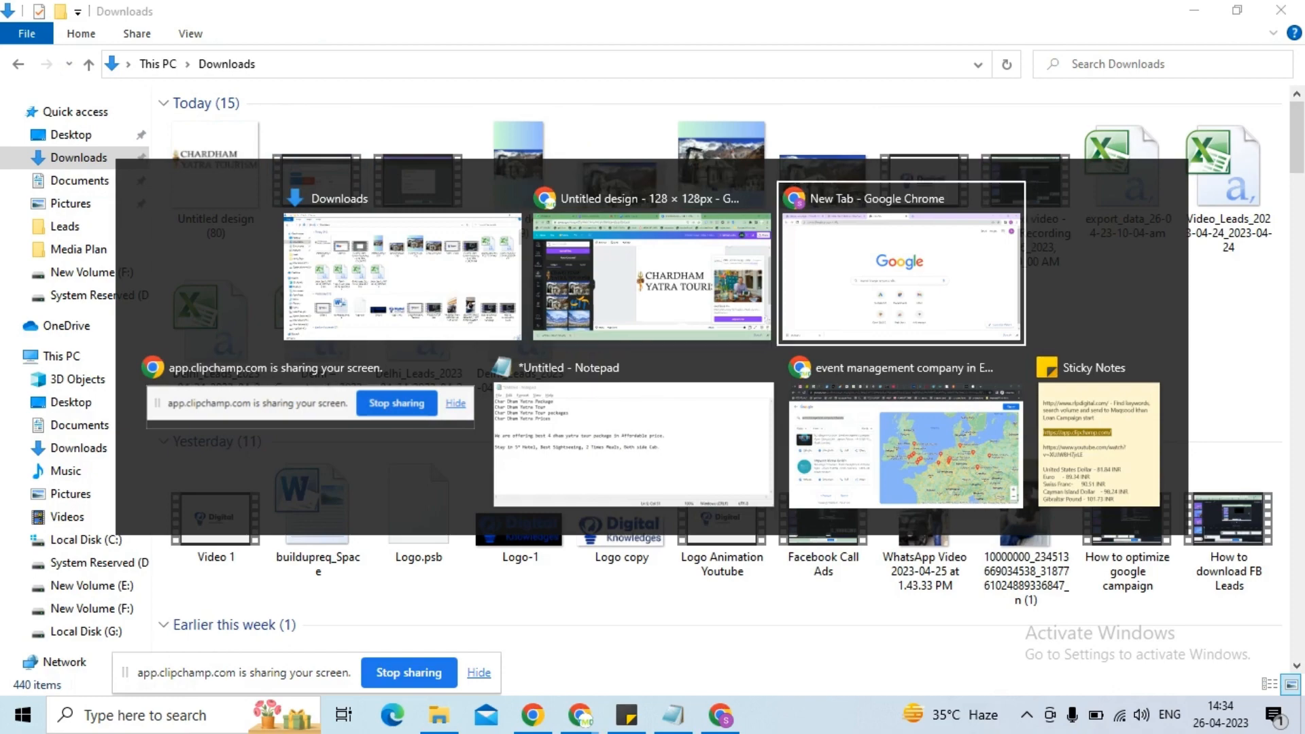
key("alt+Tab")
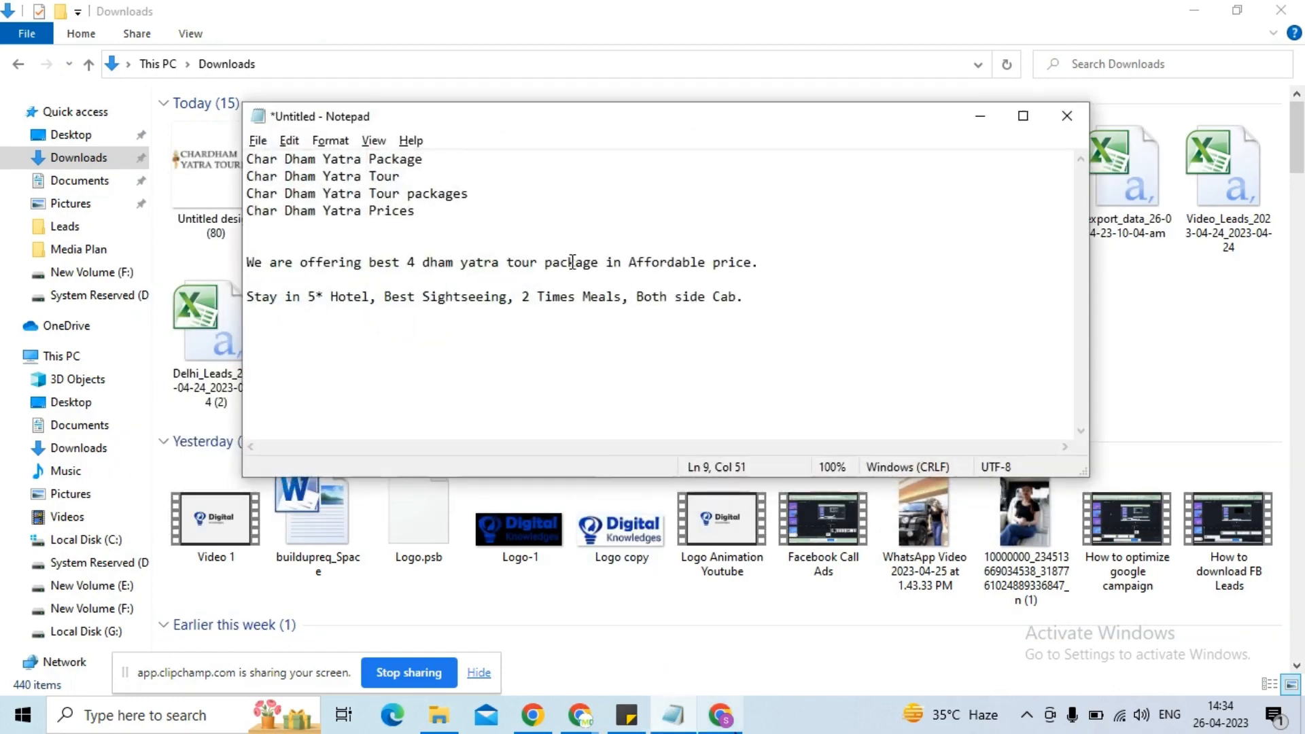
left_click(722, 725)
left_click(139, 17)
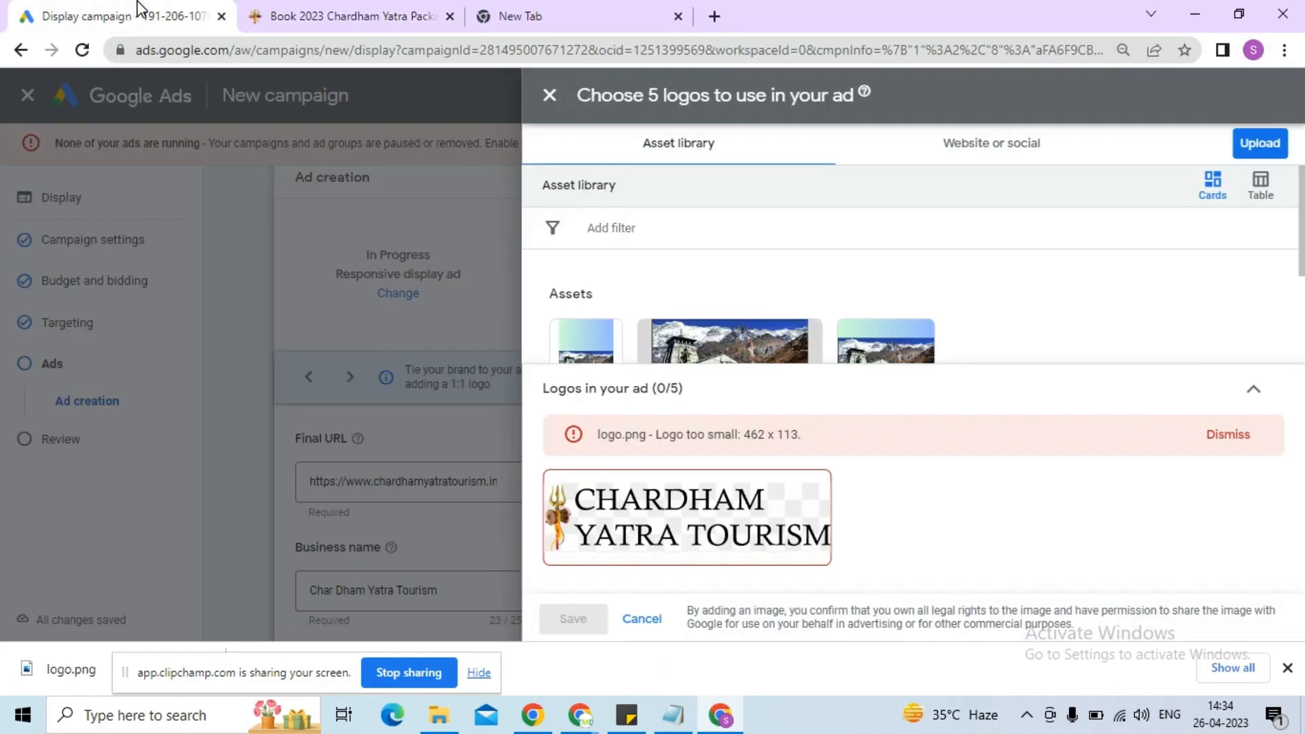
left_click(1228, 435)
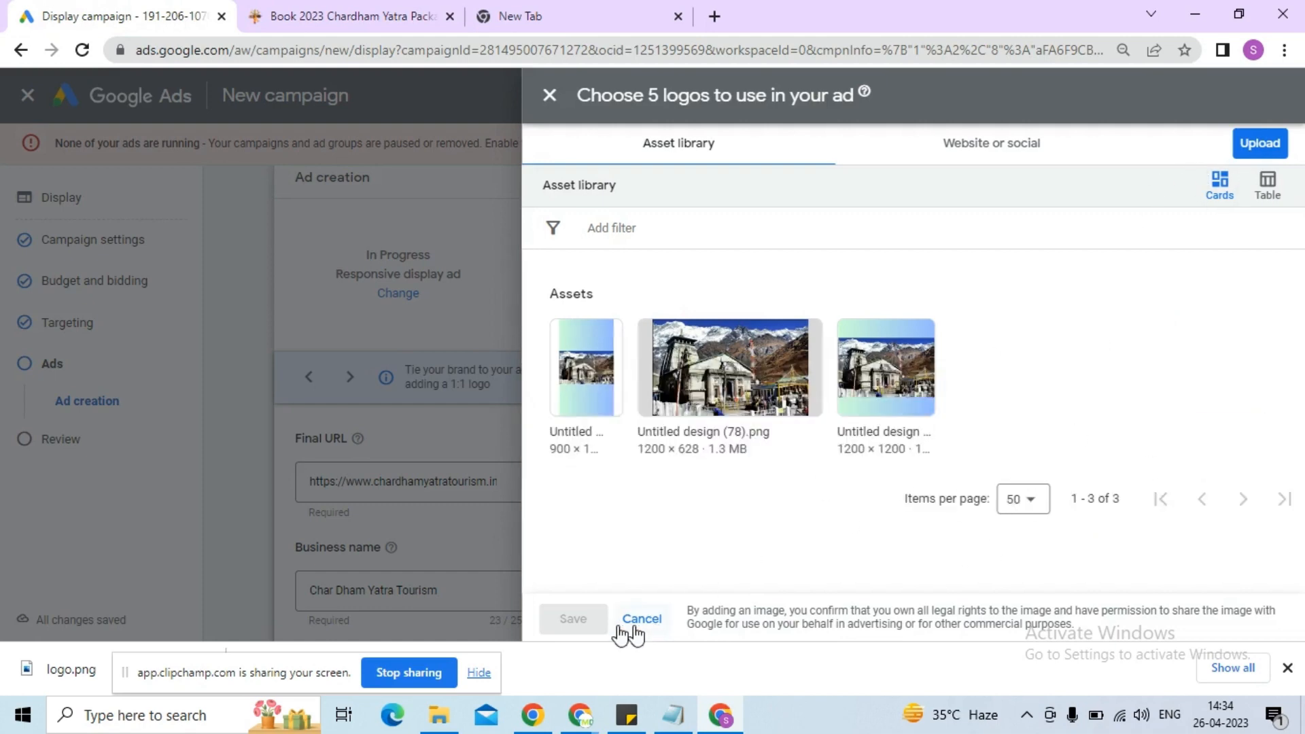
Step: Upload Untitled design (80) from the computer as the ad's logo with the 1:1 crop ratio and save it
left_click(1256, 150)
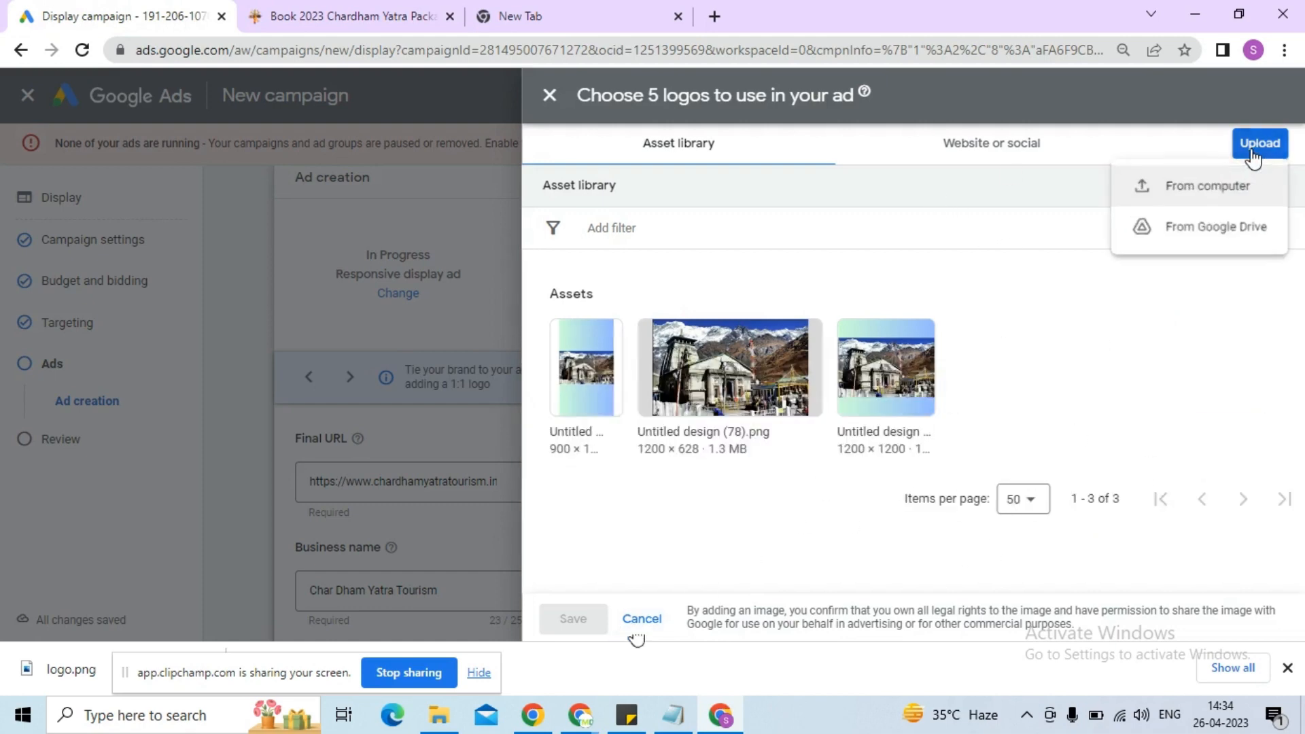
left_click(1217, 183)
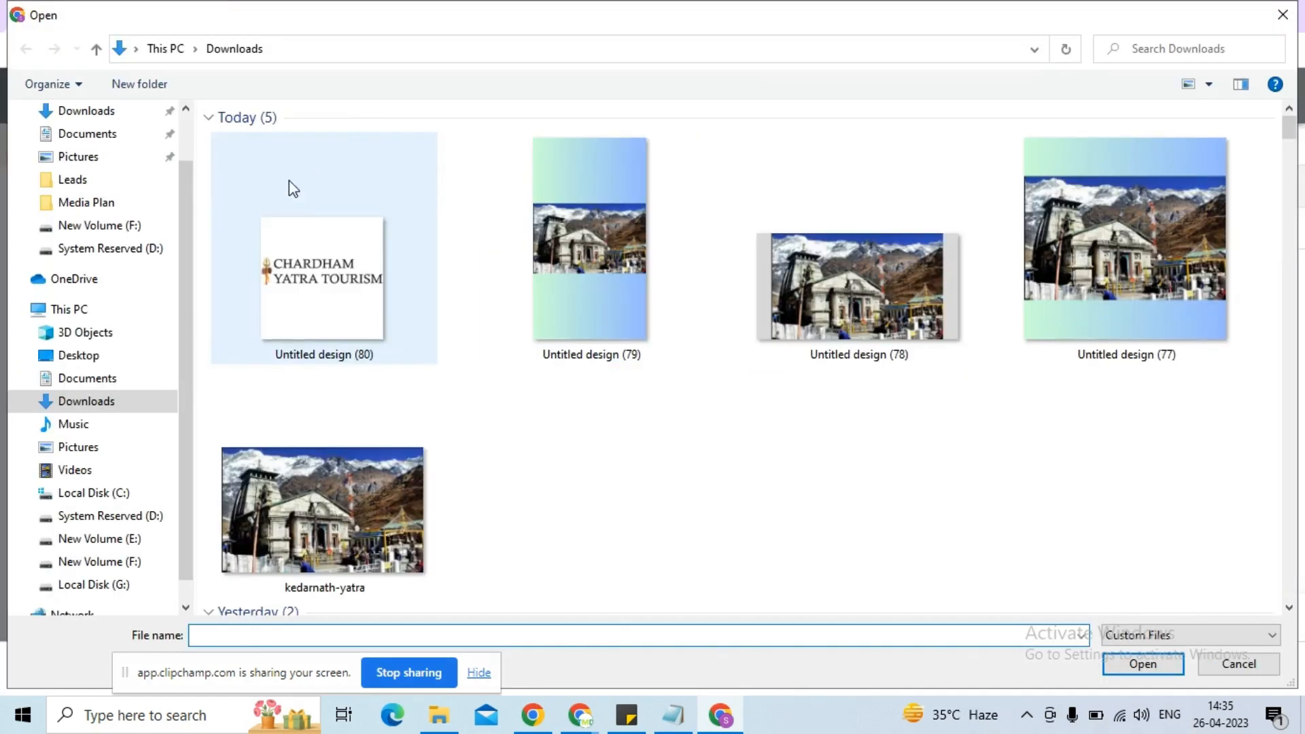
double_click(349, 244)
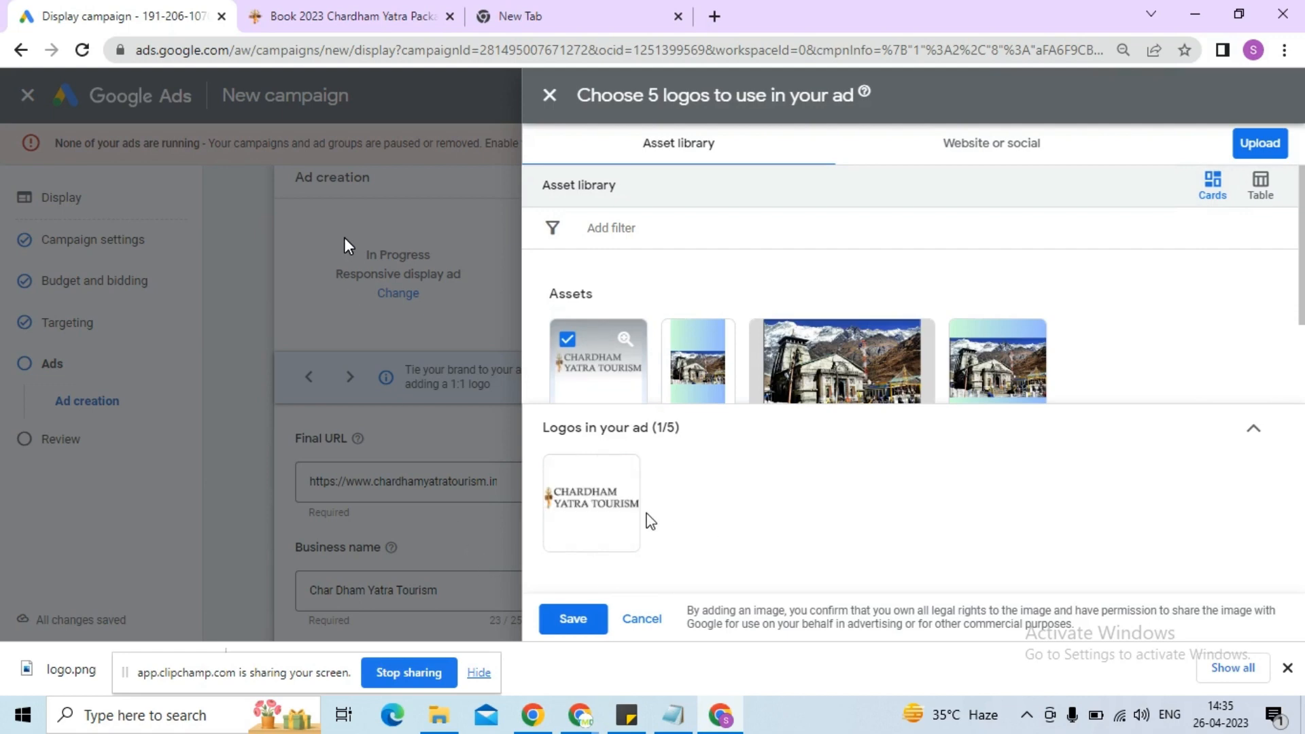
left_click(607, 518)
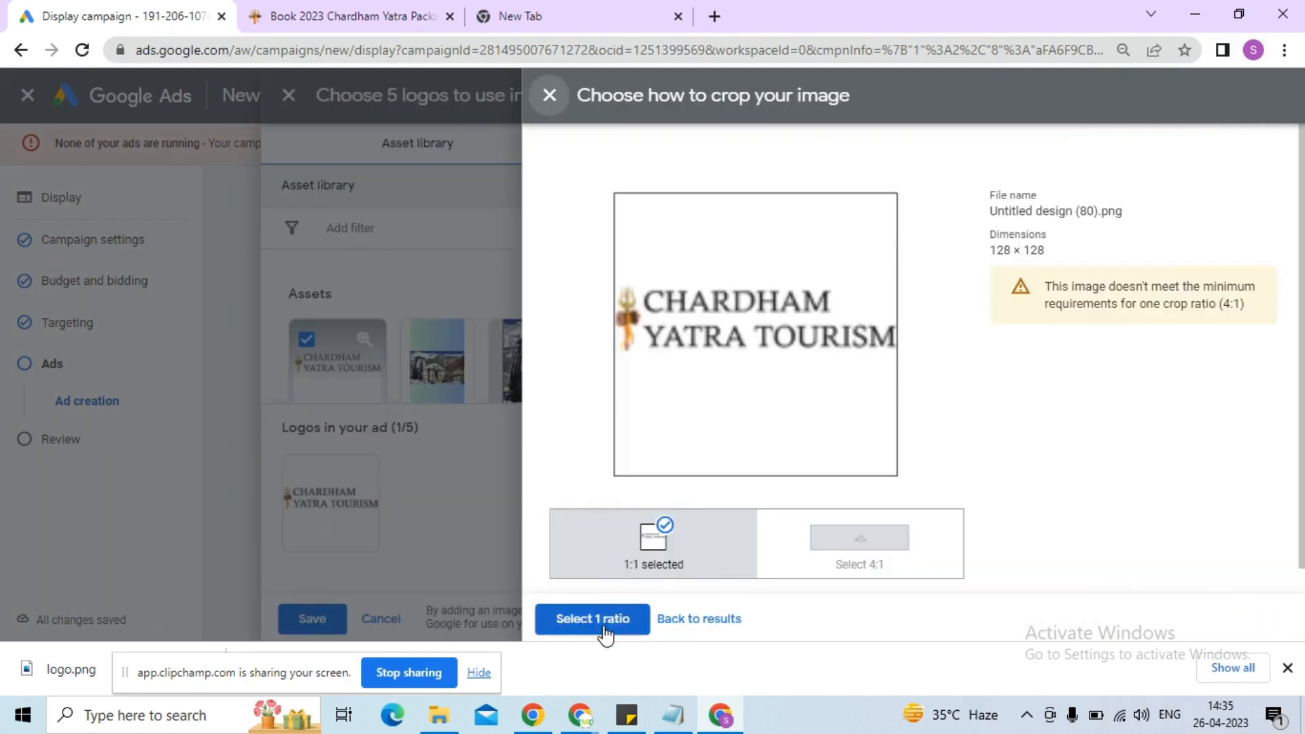
left_click(605, 622)
left_click(590, 622)
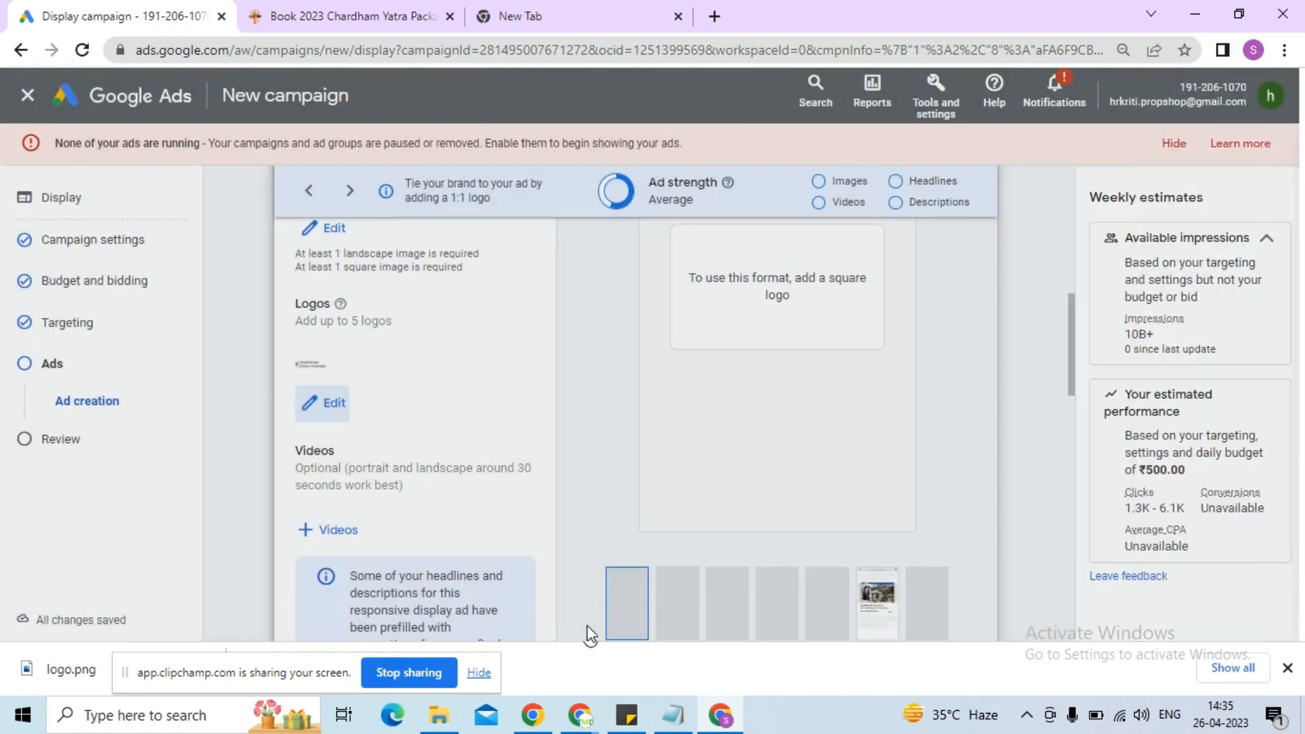
Step: Replace the ad's first headline with "Char Dham Yatra Package" copied from the Notepad notes, and add another headline field
scroll(537, 453, "down", 2)
scroll(525, 452, "up", 1)
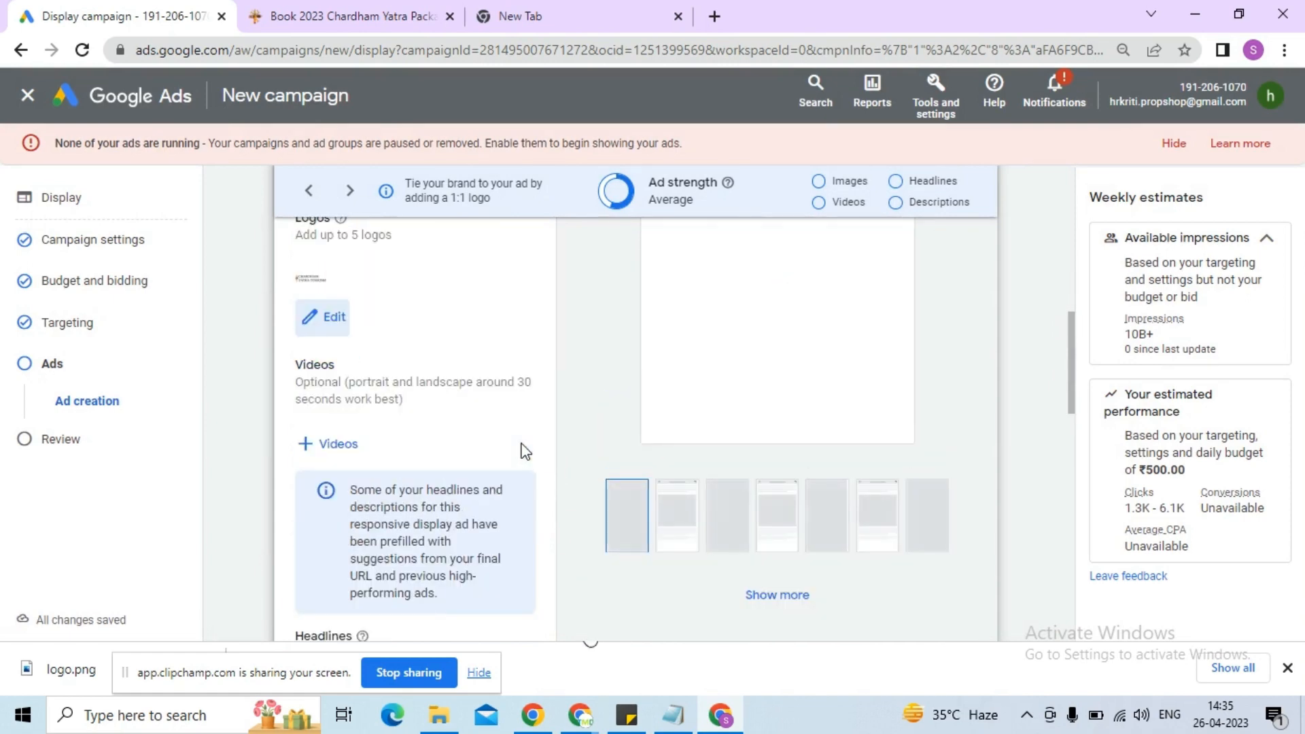
scroll(371, 370, "up", 1)
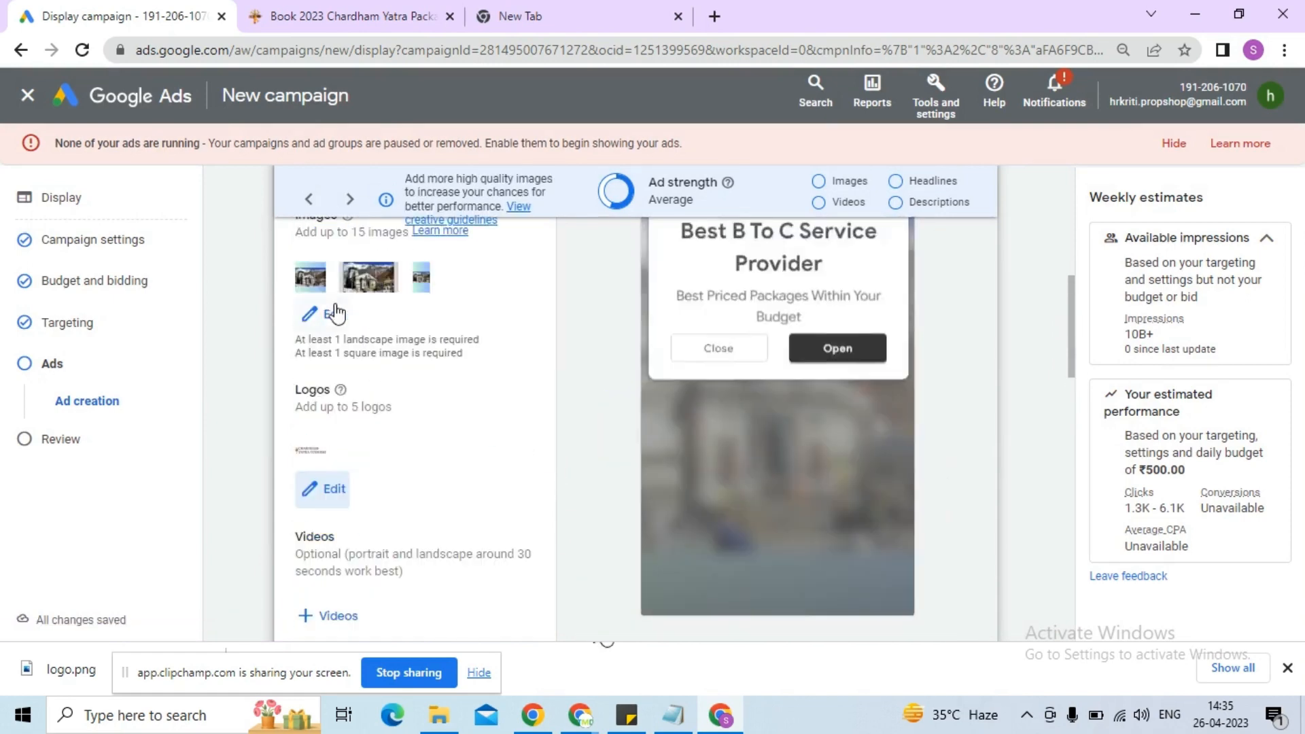
scroll(340, 347, "down", 6)
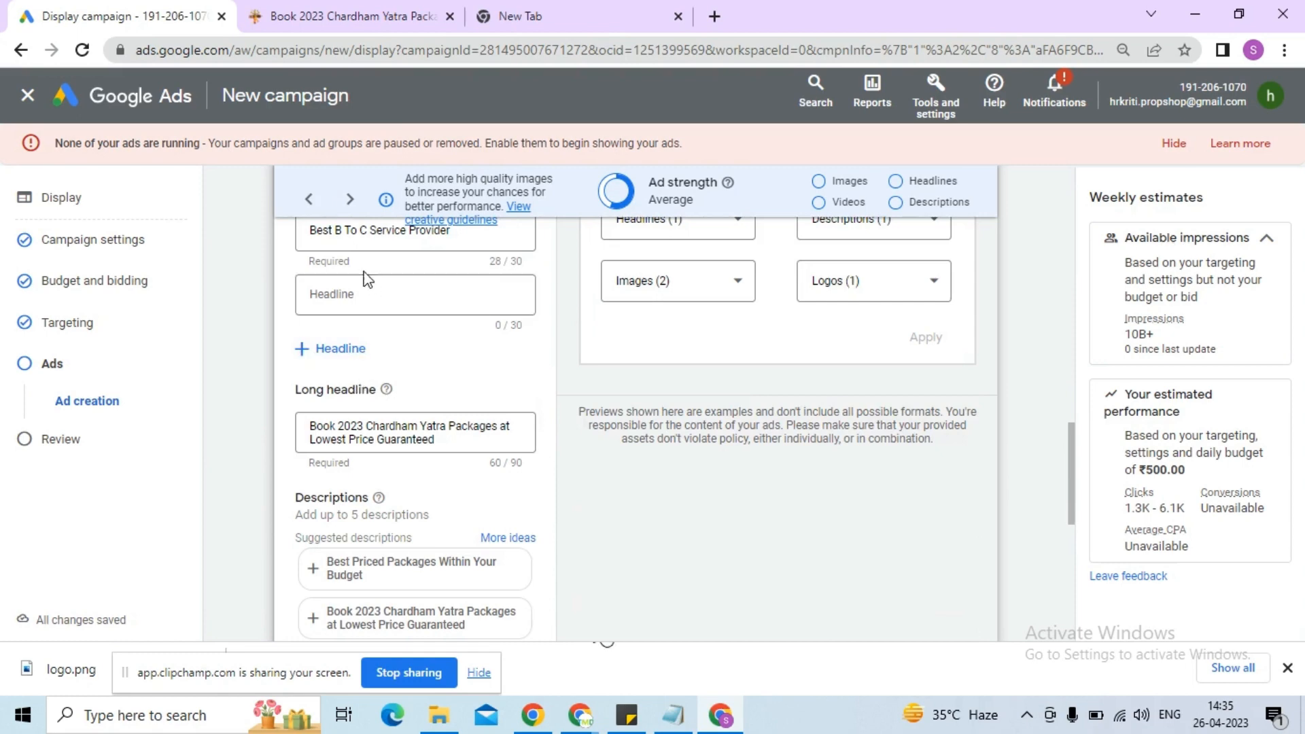
triple_click(379, 314)
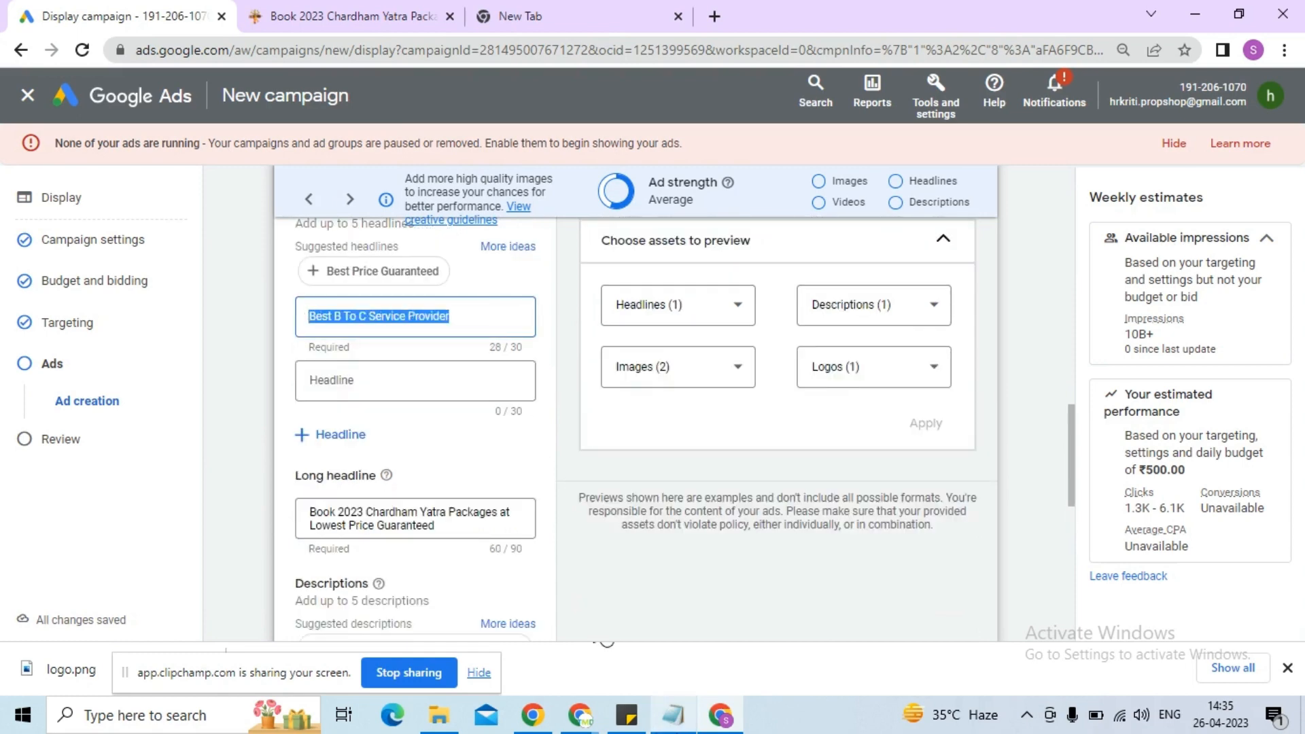
left_click(674, 715)
left_click(440, 166)
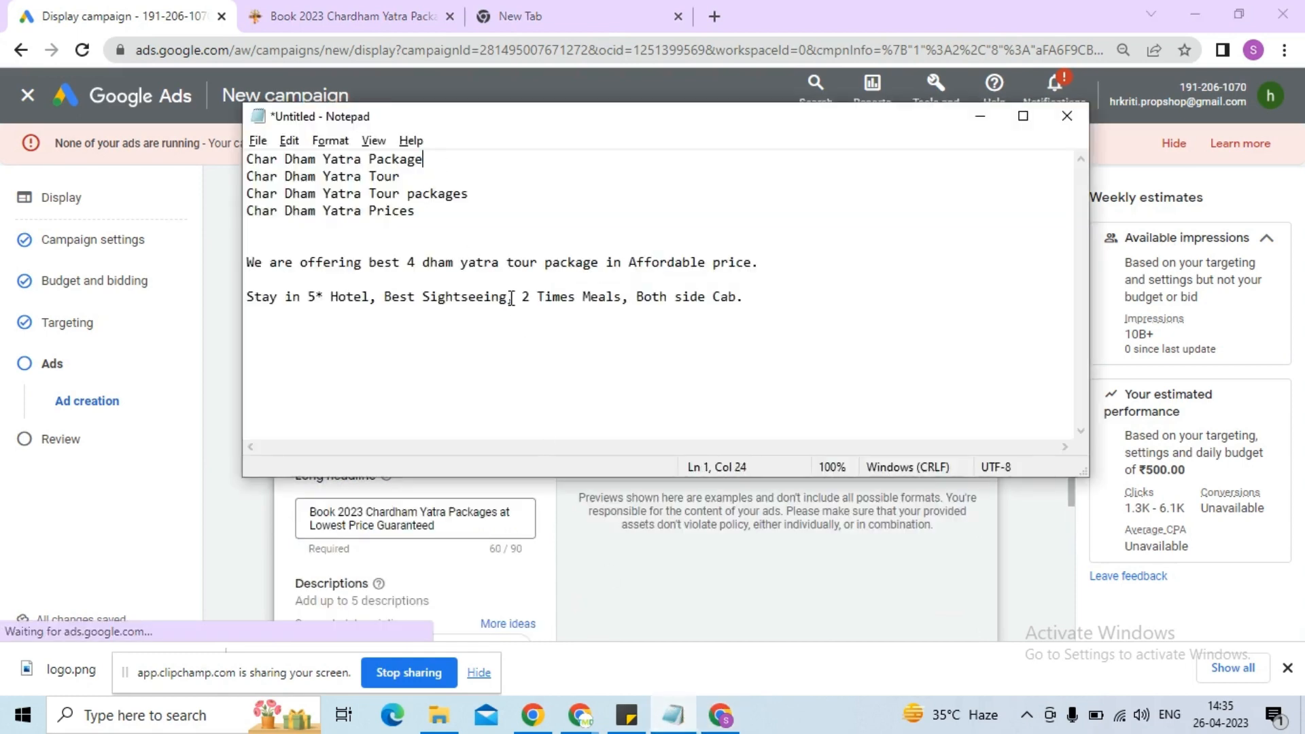
left_click_drag(440, 167, 183, 155)
key("ctrl+c")
key("alt+Tab")
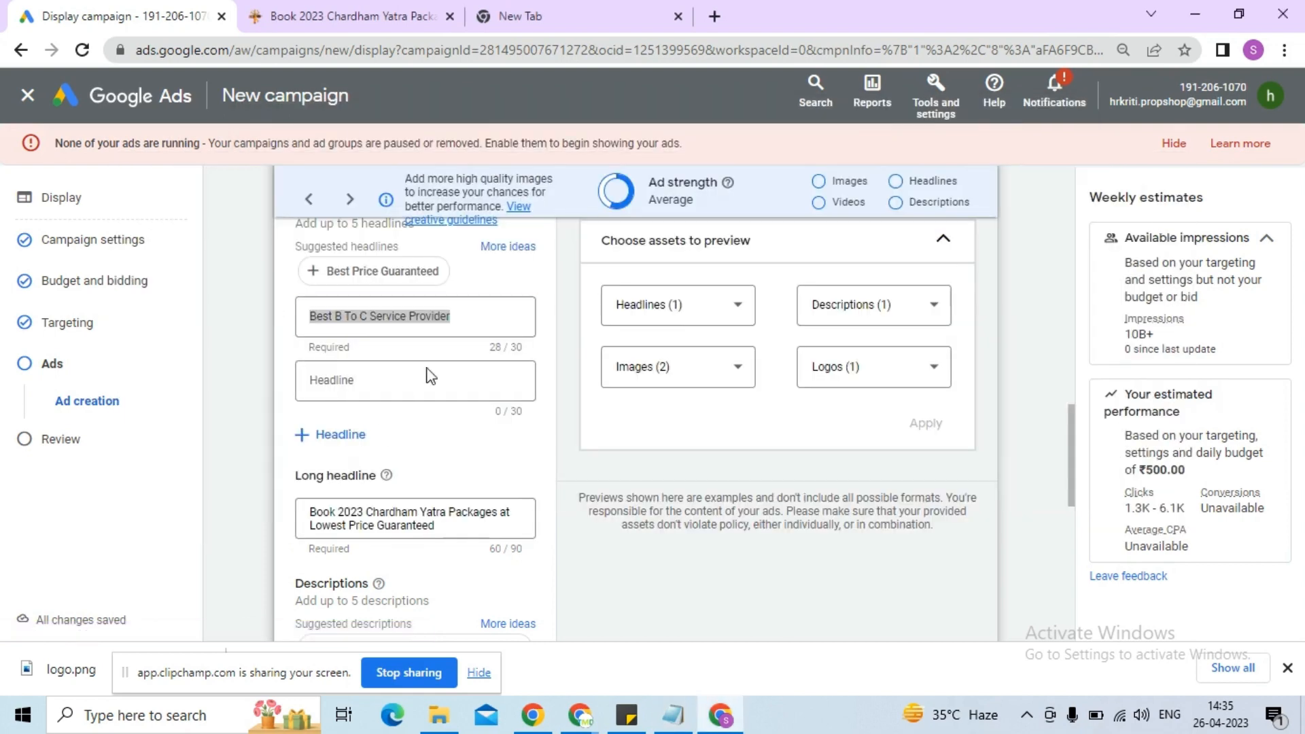
key("ctrl+v")
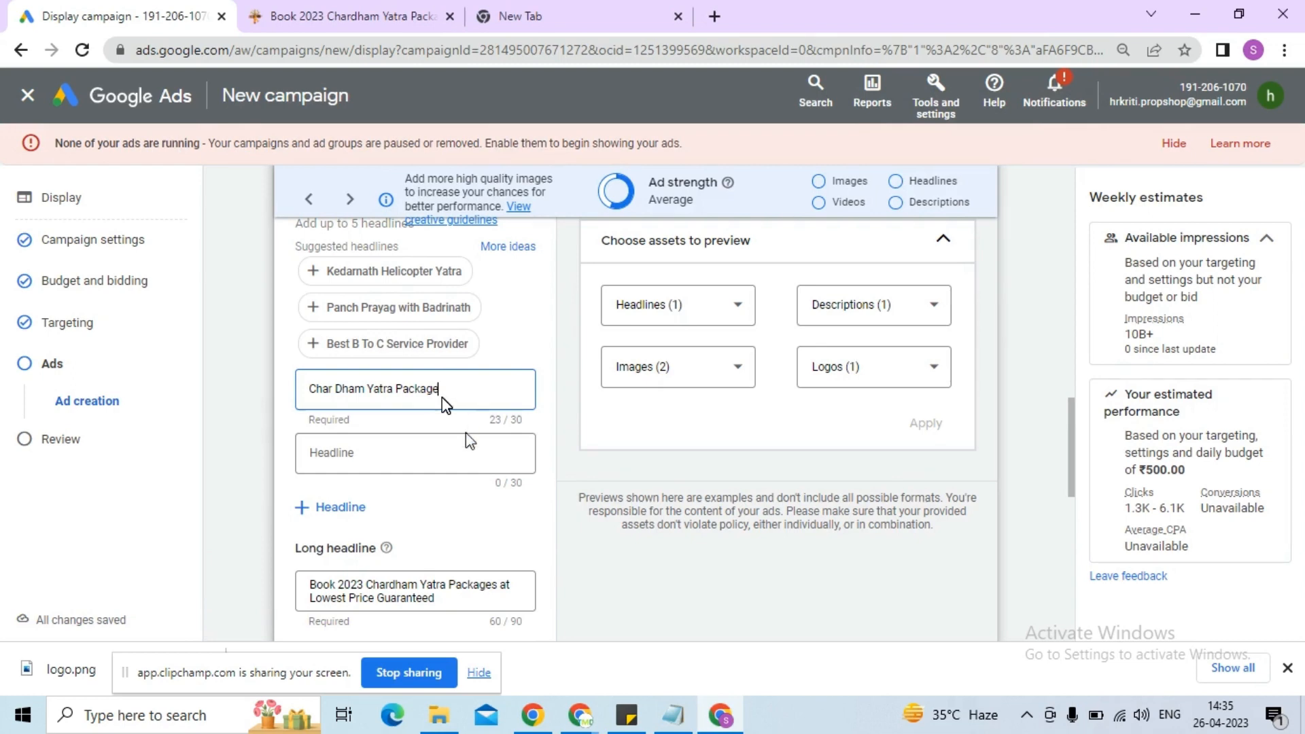
left_click(333, 507)
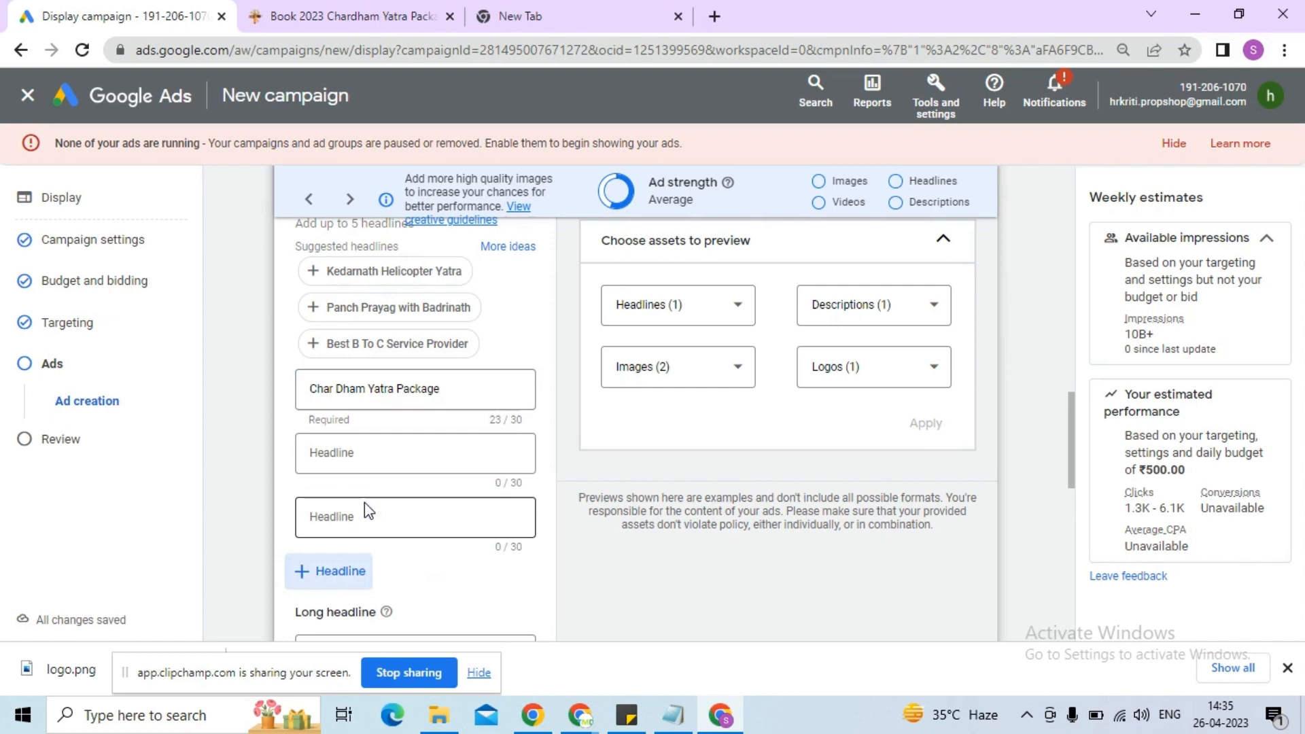
Step: Add another headline field and fill the second headline with "Char Dham Yatra Tour" from the Notepad notes
left_click(333, 570)
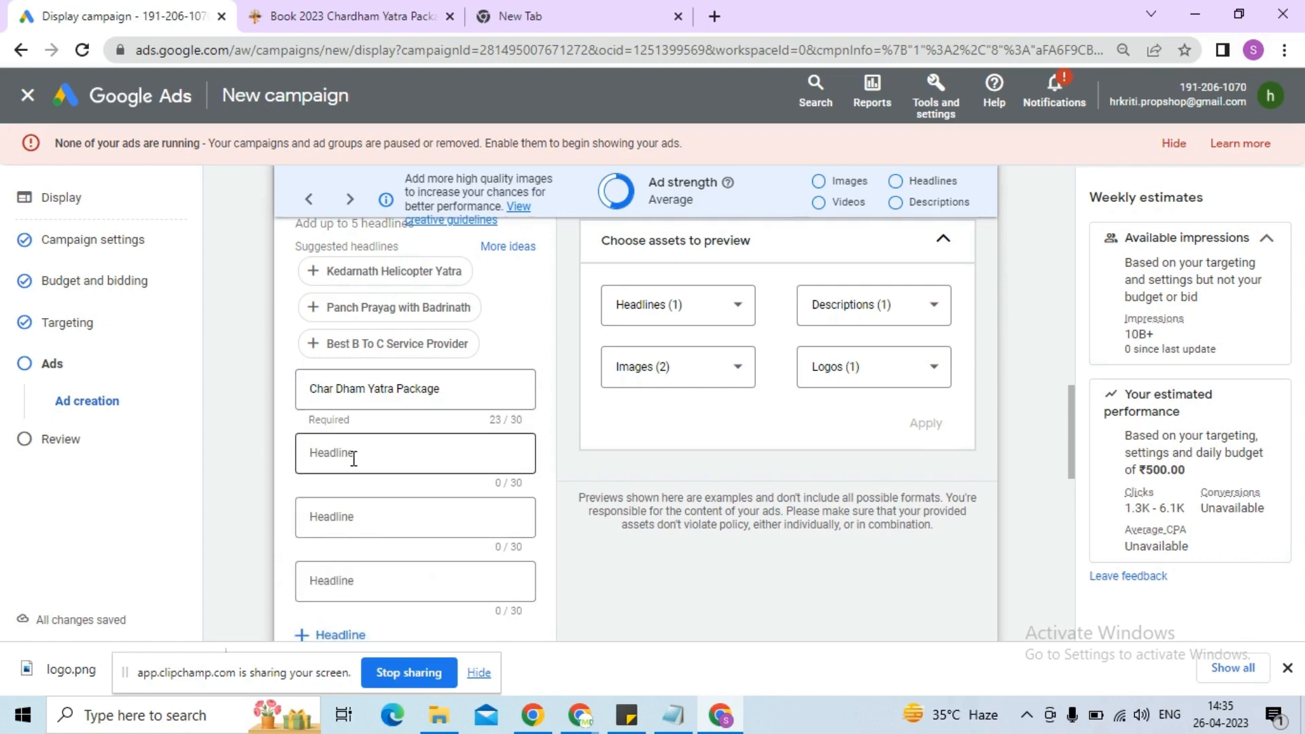
scroll(355, 462, "down", 1)
key("alt+Tab")
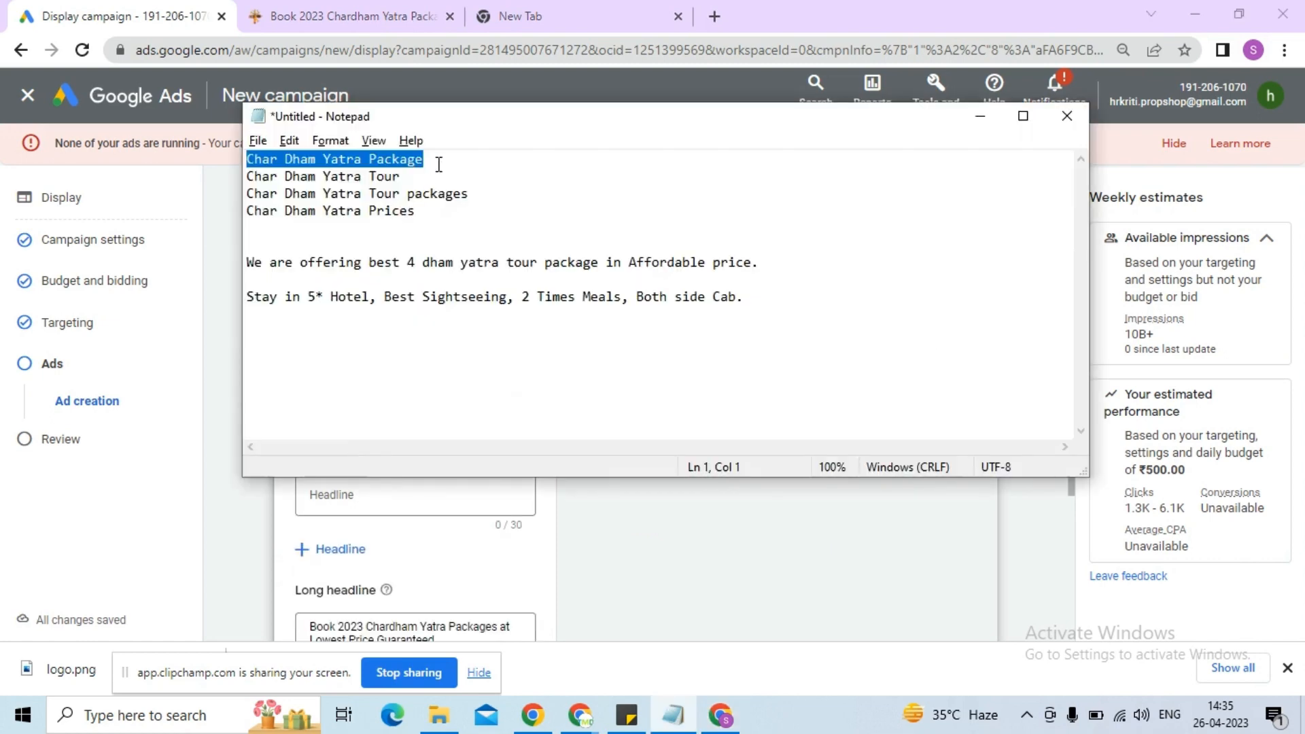
left_click_drag(439, 171, 250, 174)
key("alt+Tab")
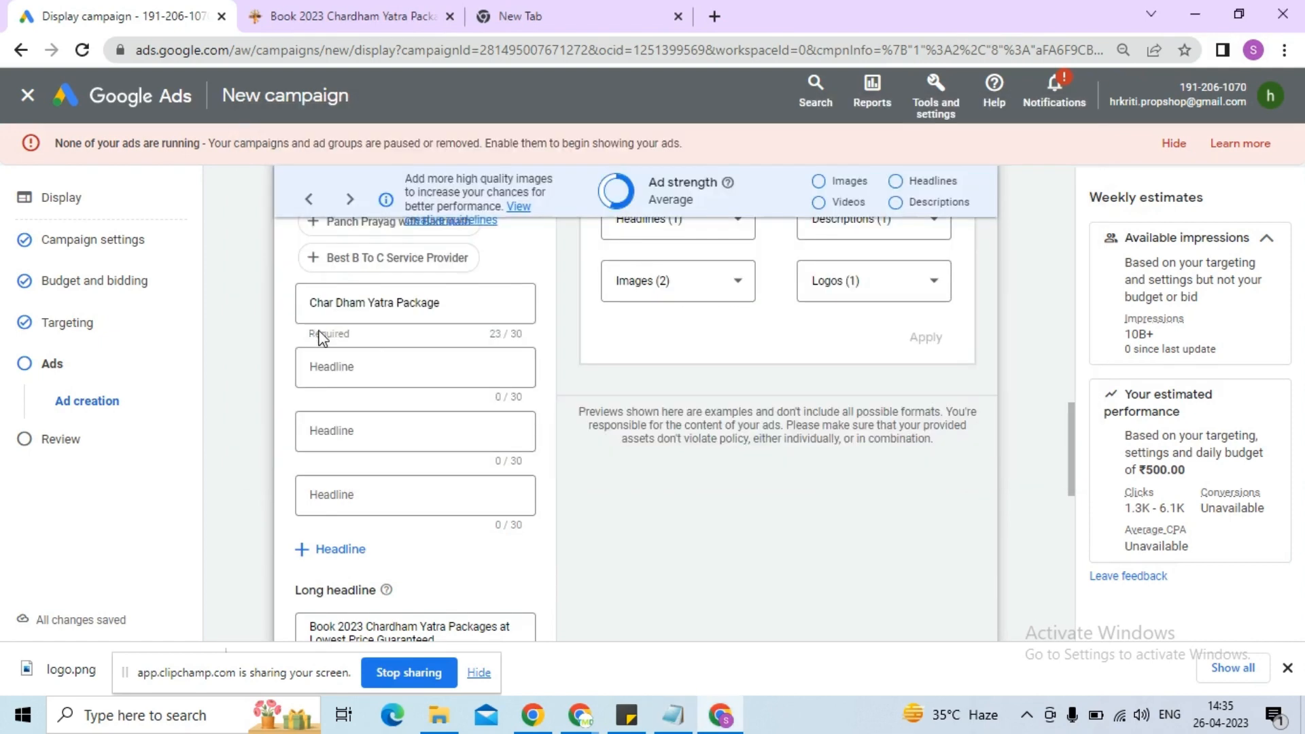
left_click(359, 365)
key("ctrl+v")
Step: Fill the ad's third headline with "Char Dham Yatra Tour packages" from the Notepad notes
key("alt+Tab")
left_click_drag(469, 193, 246, 194)
key("alt+Tab")
left_click(348, 396)
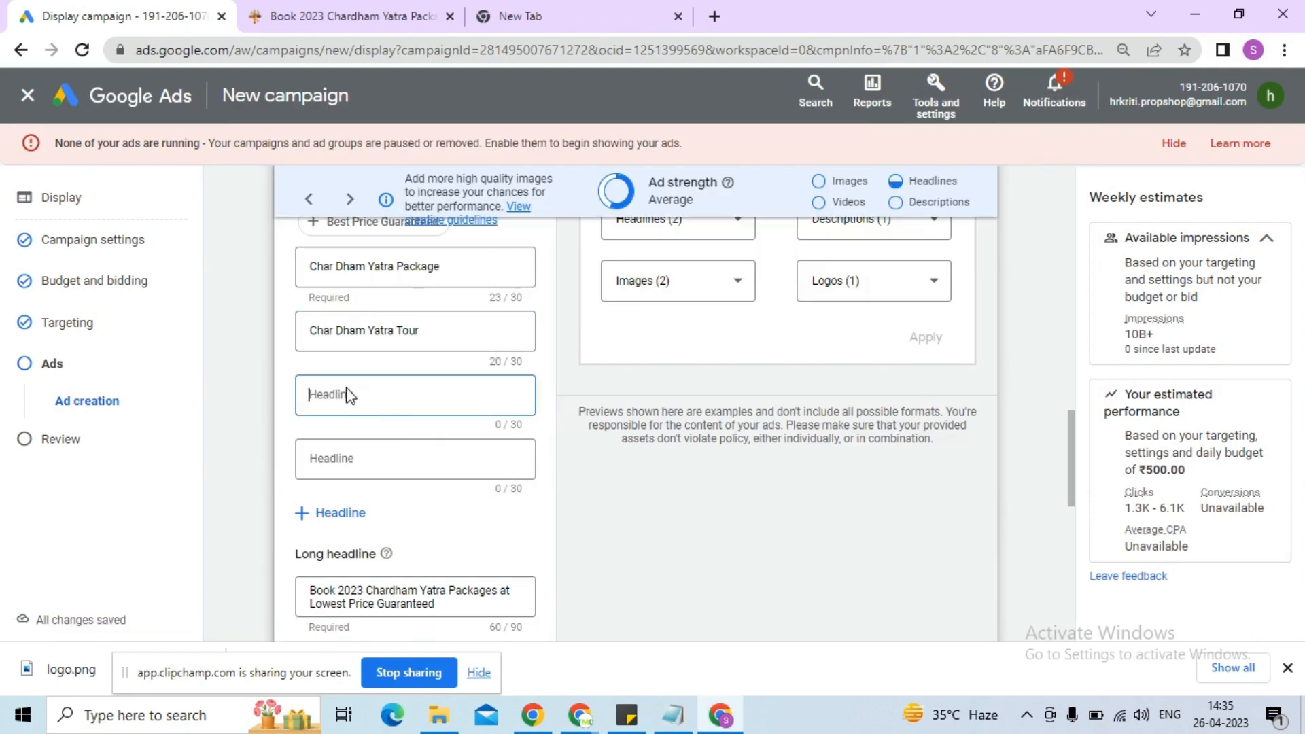
key("ctrl+v")
key("alt+Tab")
key("alt+Tab")
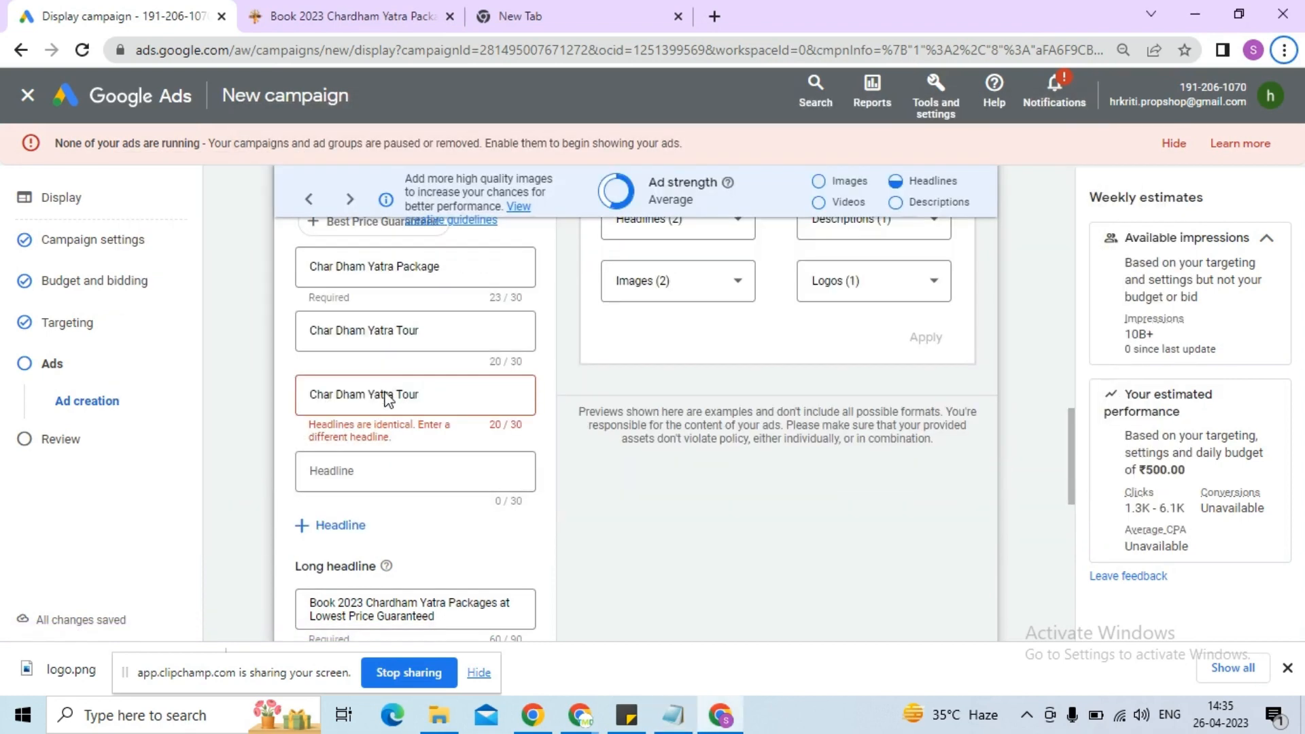
left_click_drag(443, 393, 300, 390)
key("ctrl+v")
Step: Copy "Char Dham Yatra Prices" from the Notepad notes into the ad's fourth headline
key("alt+Tab")
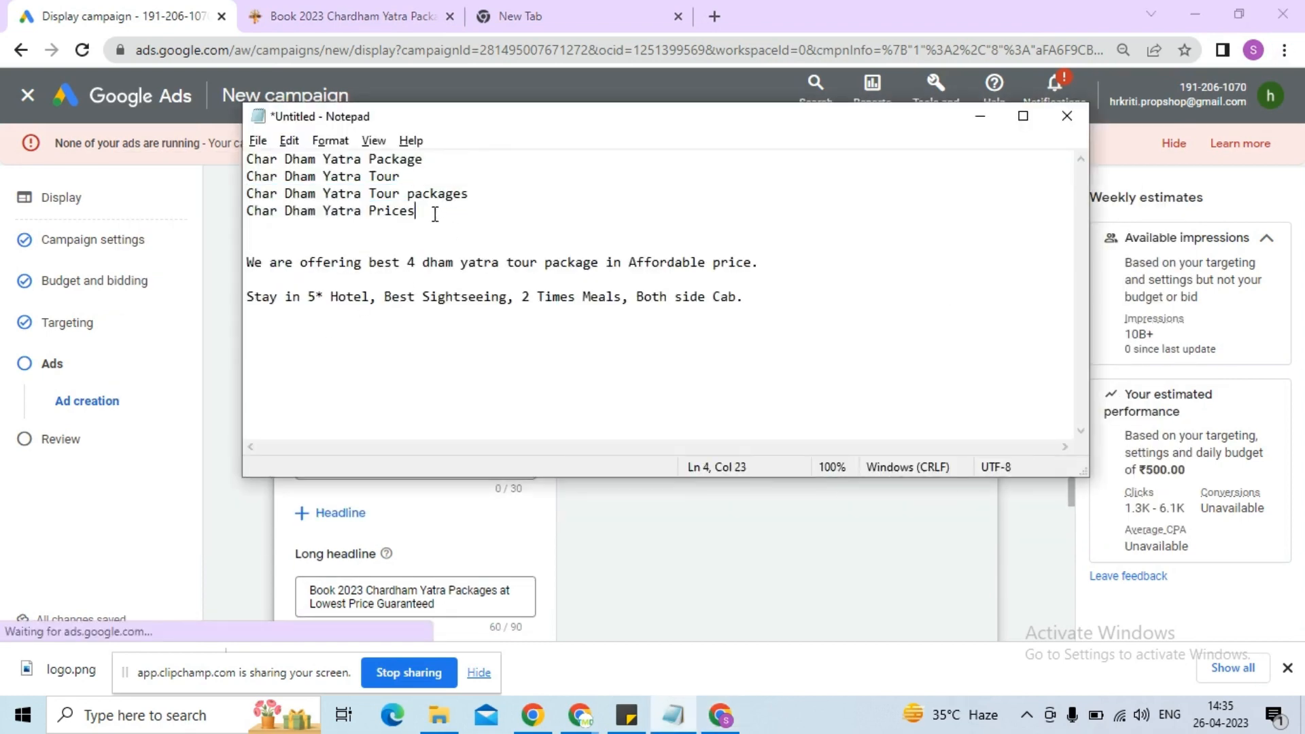
left_click_drag(431, 210, 247, 211)
key("alt+Tab")
left_click(358, 462)
key("ctrl+v")
scroll(559, 466, "down", 1)
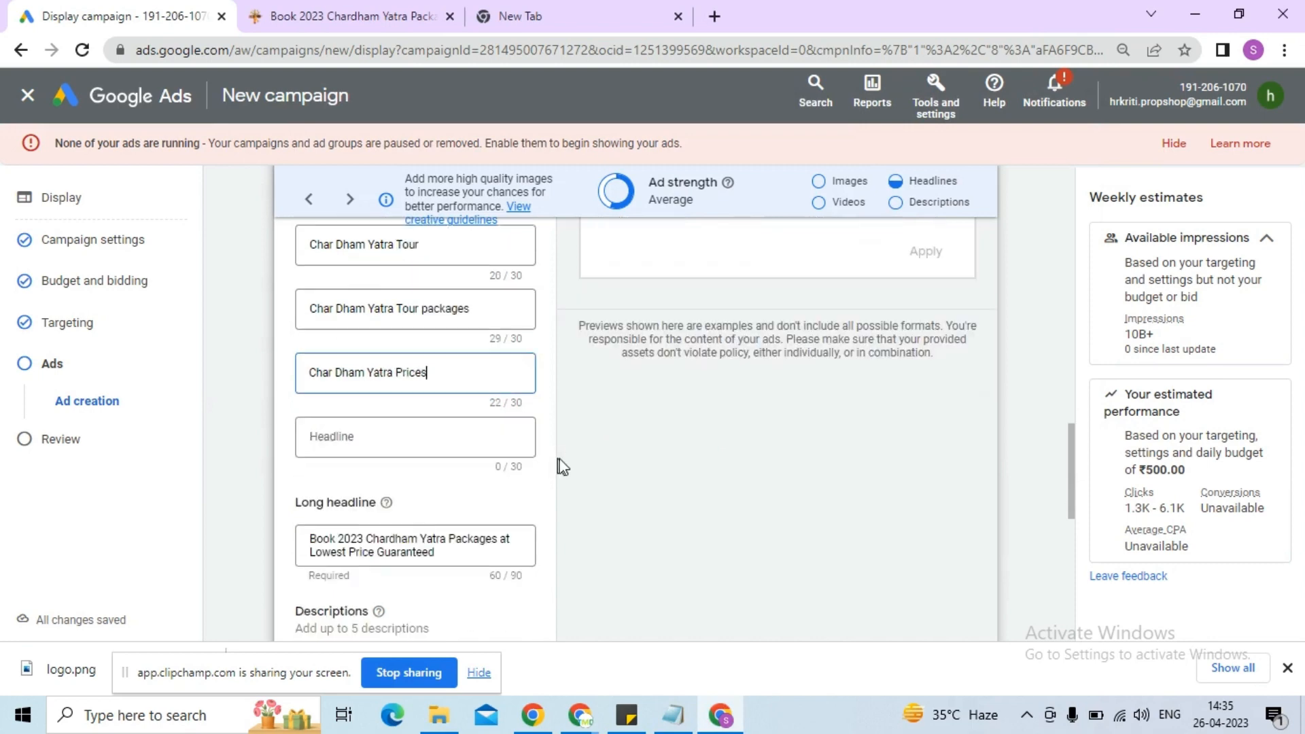
left_click(626, 489)
Step: Replace the long headline with "We are offering best 4 dham yatra tour package in Affordable price." from the Notepad notes
scroll(408, 537, "down", 1)
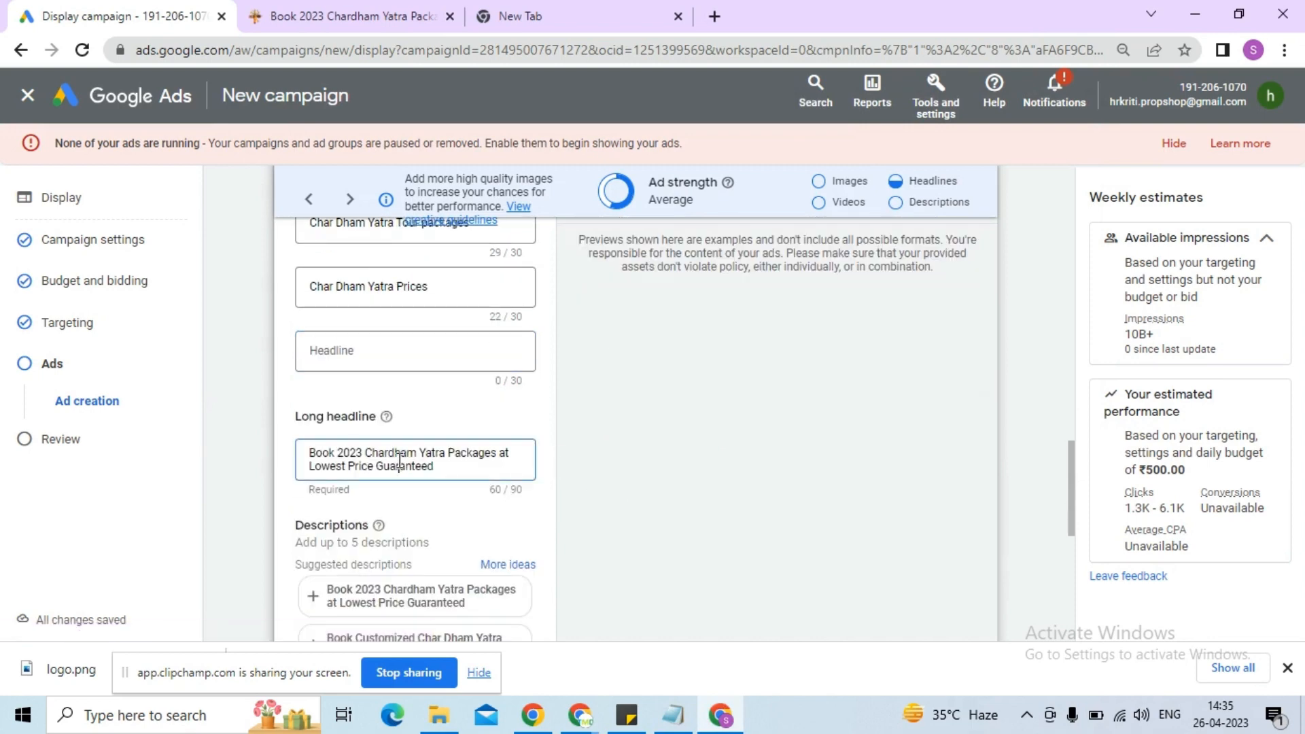
key("alt+Tab")
left_click_drag(759, 262, 234, 257)
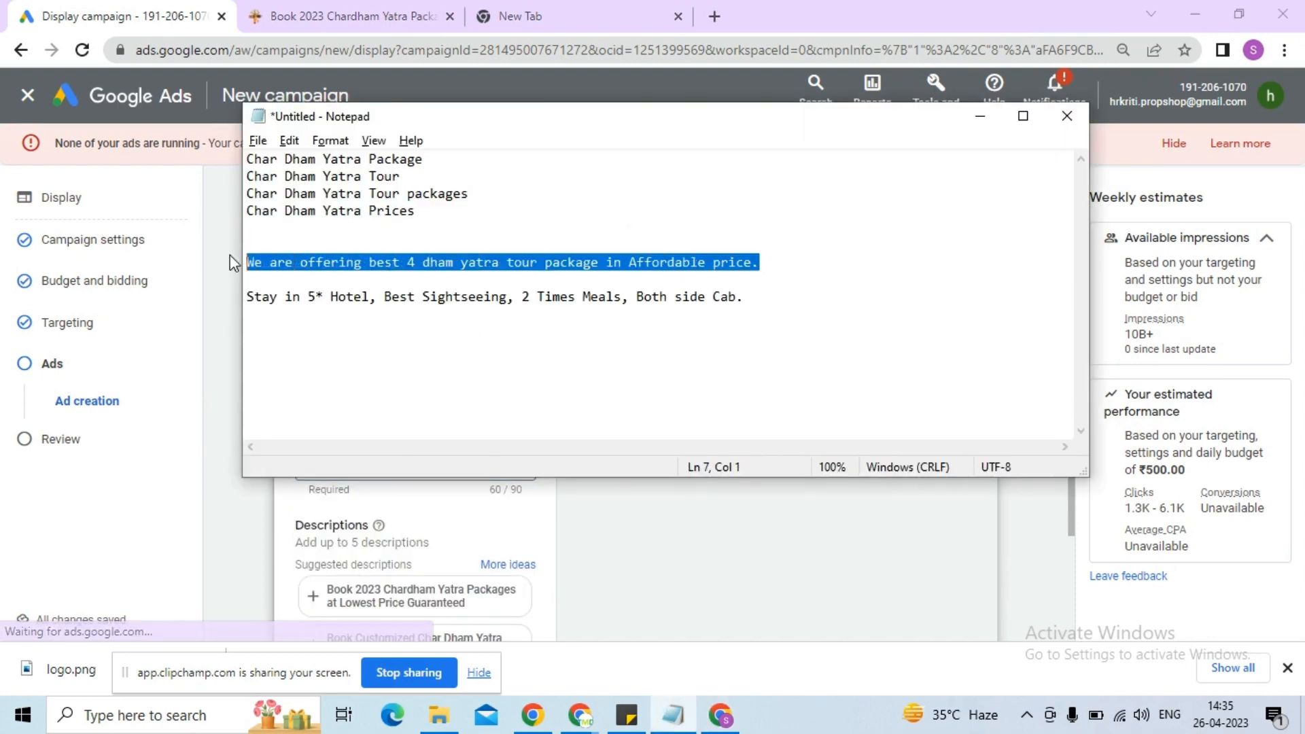
key("alt+Tab")
left_click(386, 453)
key("ctrl+a")
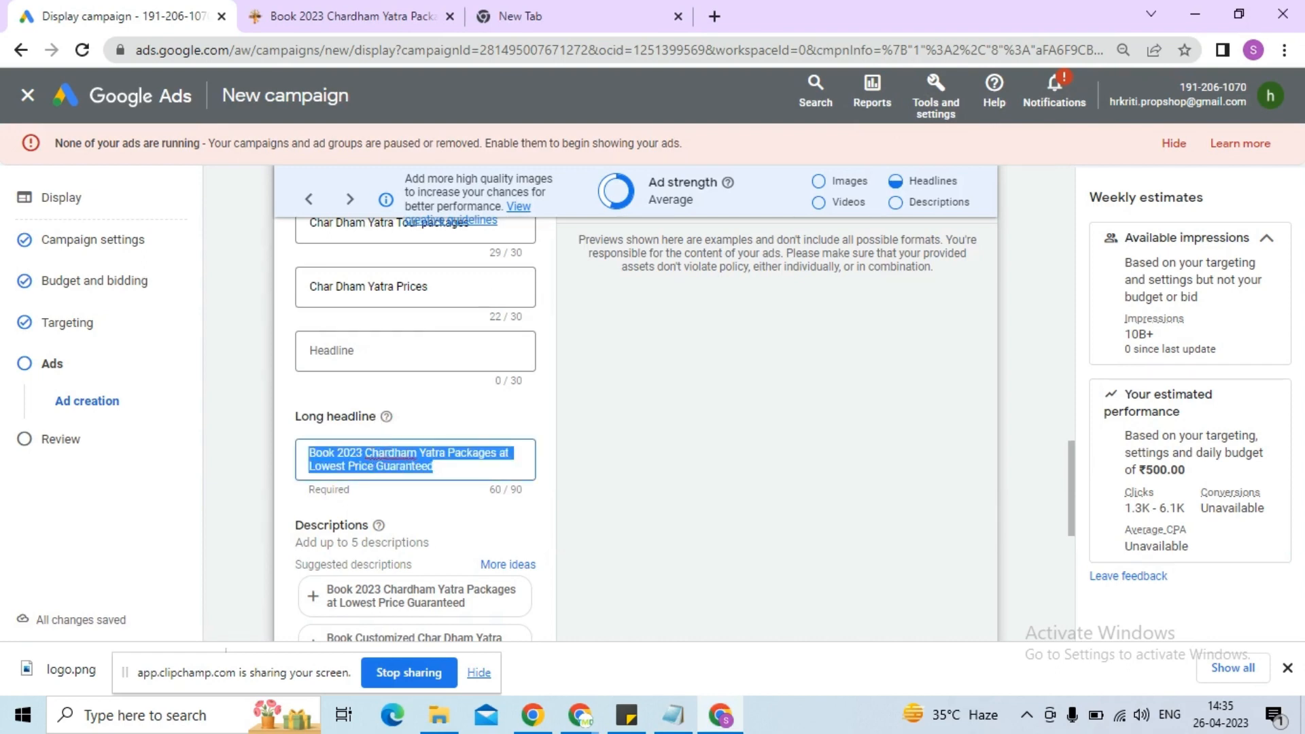
key("ctrl+v")
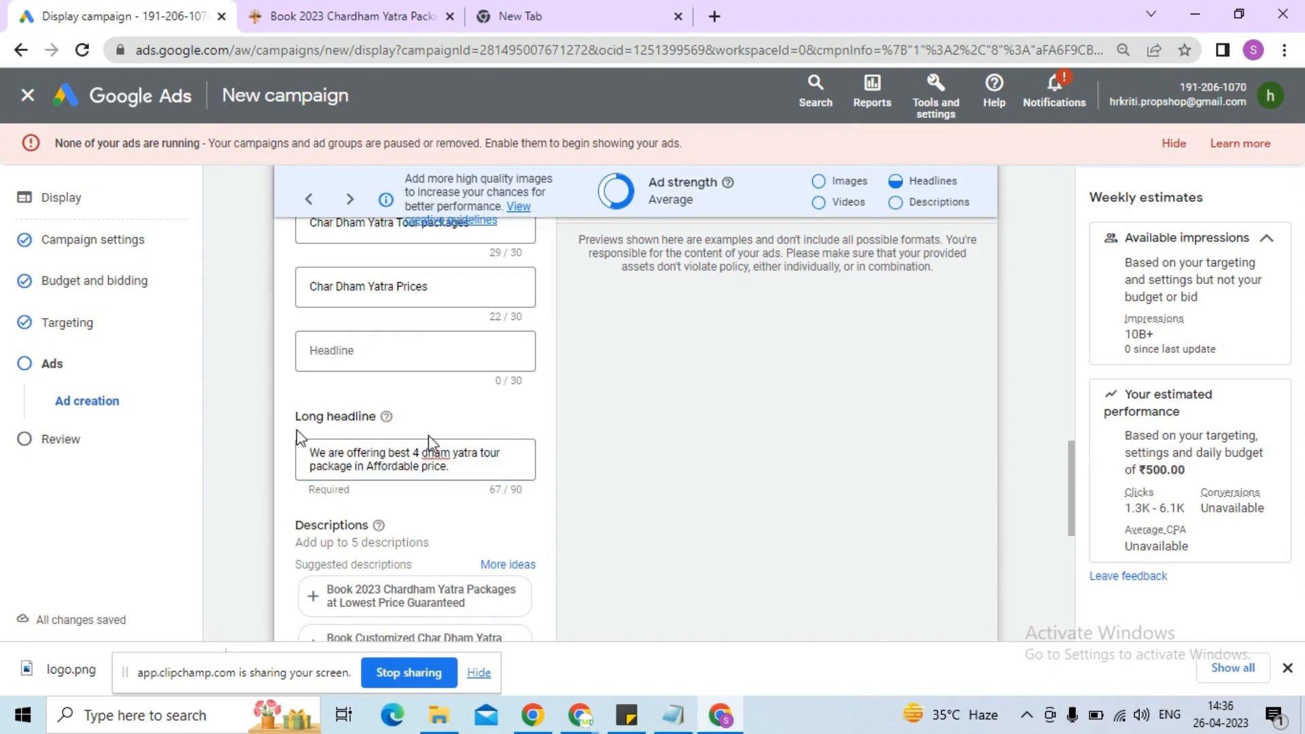
Step: Add the suggested "Book 2023 Chardham Yatra Packages at Lowest Price Guaranteed" description and replace the first description with the copied long headline text
scroll(303, 437, "down", 1)
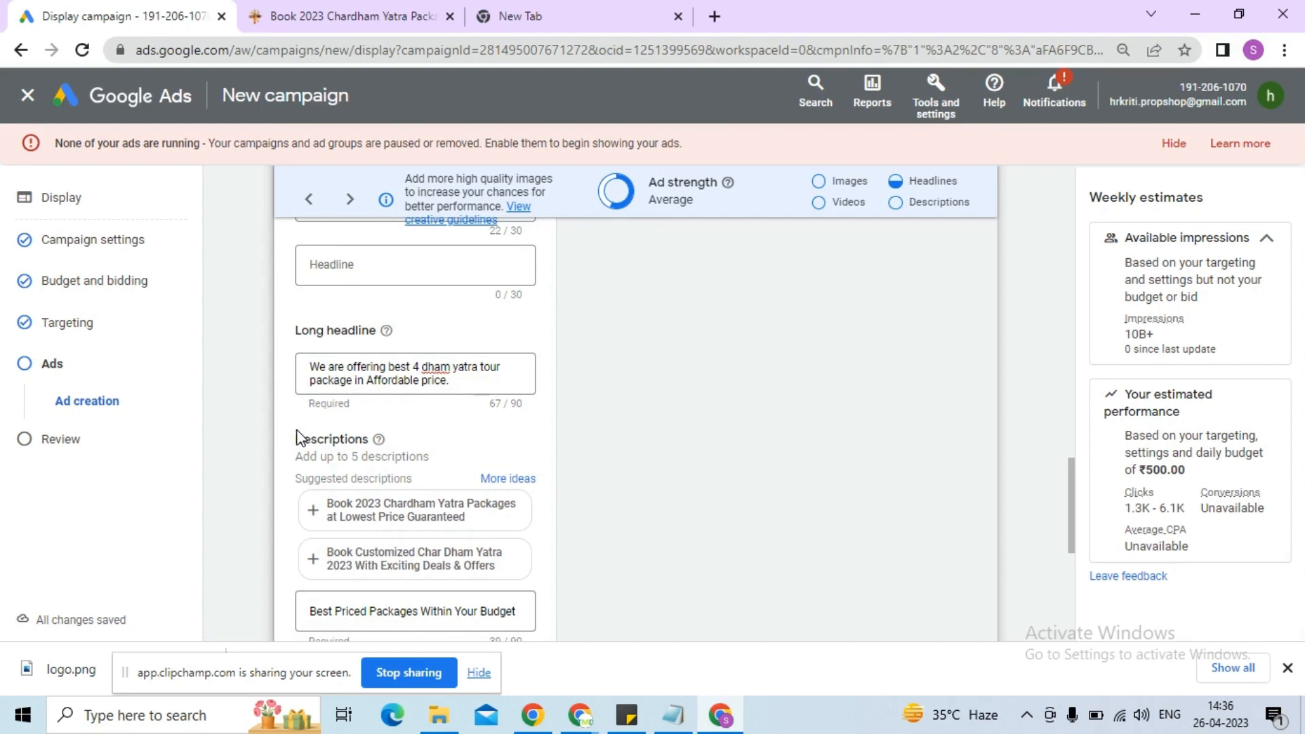
scroll(299, 439, "down", 1)
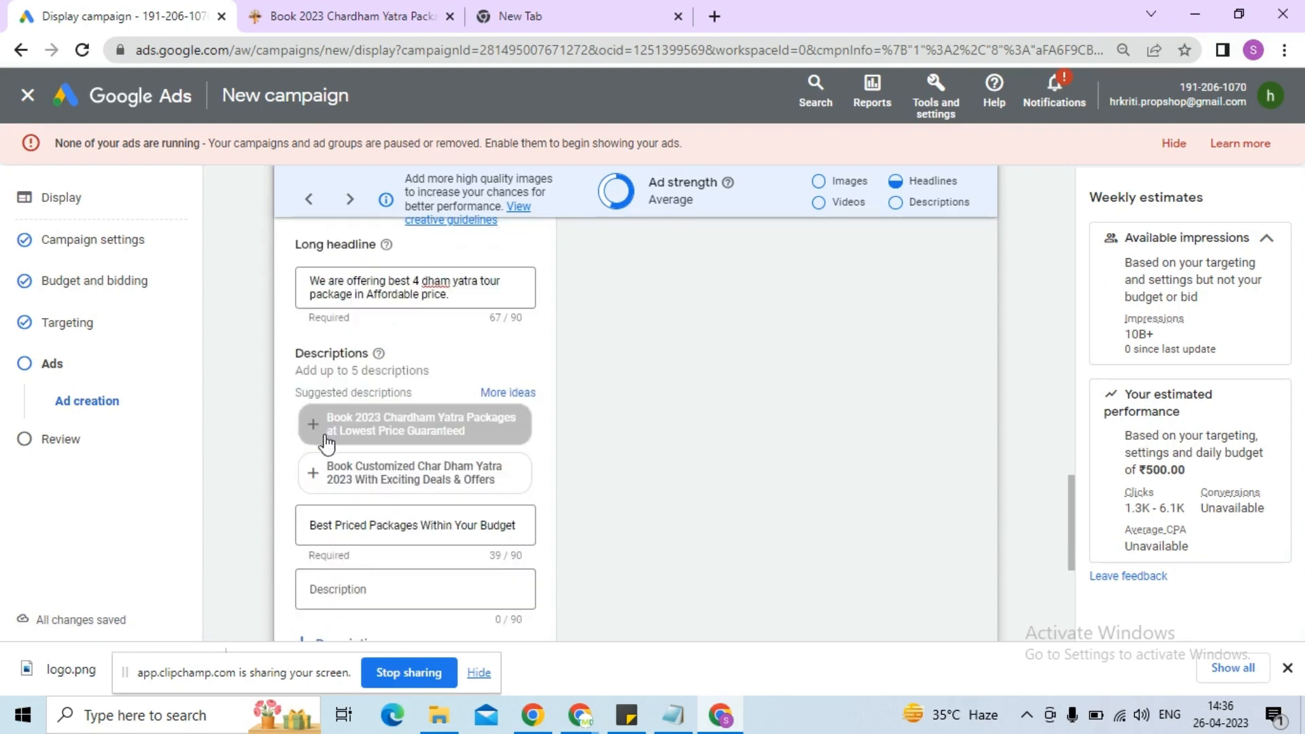
left_click(388, 435)
triple_click(371, 479)
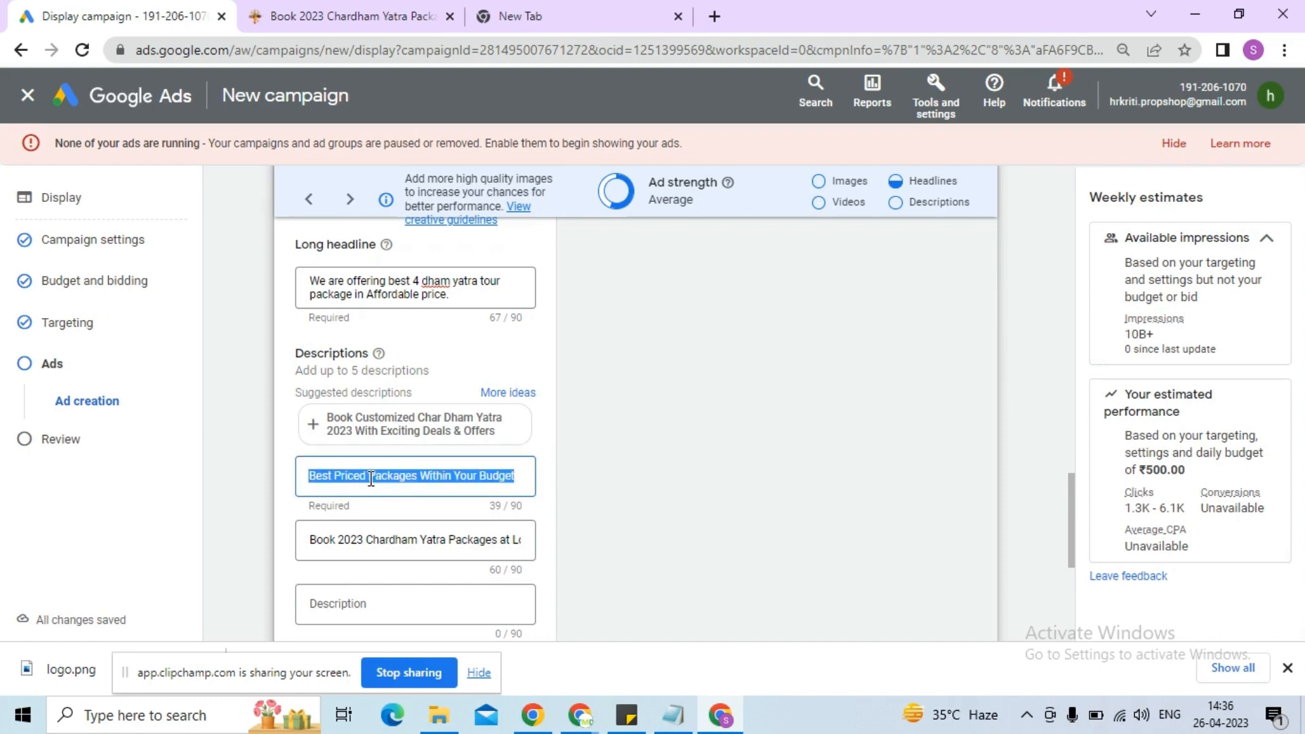
key("ctrl+v")
Step: Replace the second description with "Stay in 5* Hotel, Best Sightseeing, 2 Times Meals, Both side Cab." from the Notepad notes
key("alt+Tab")
left_click_drag(745, 299, 246, 298)
key("ctrl+c")
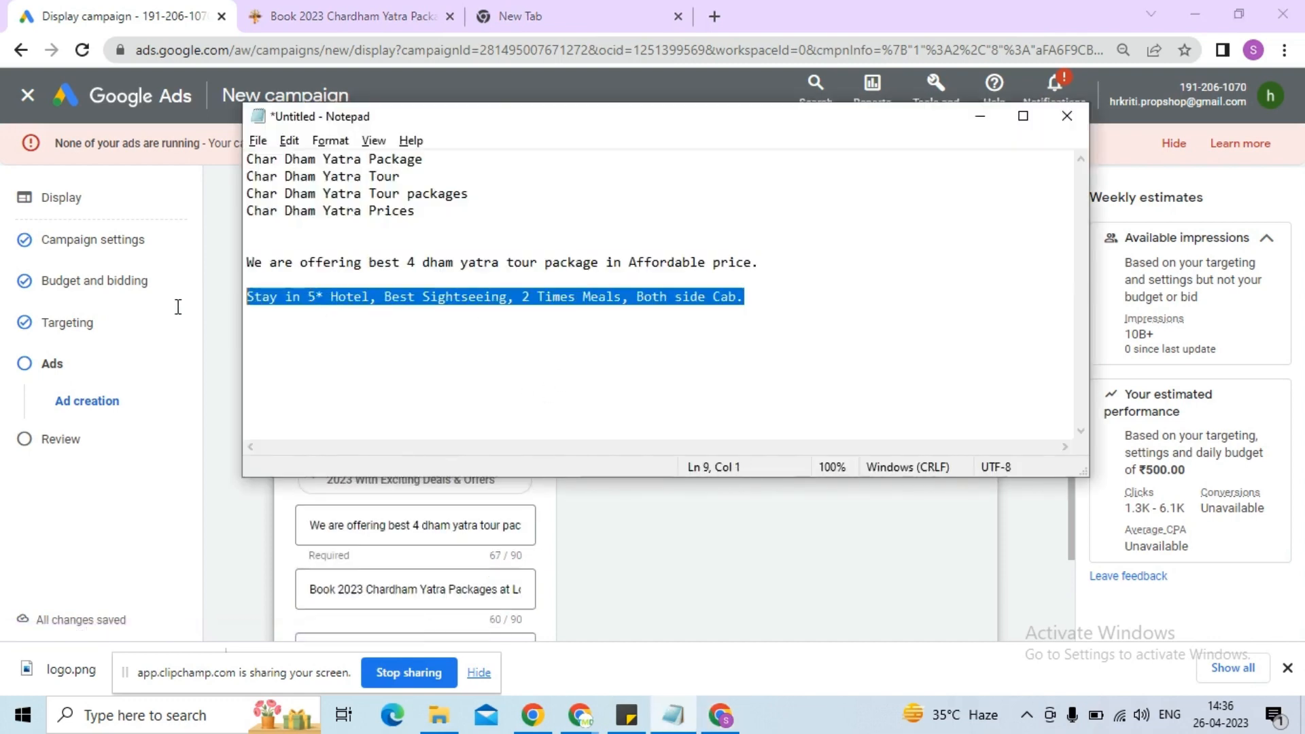
left_click(210, 327)
triple_click(382, 599)
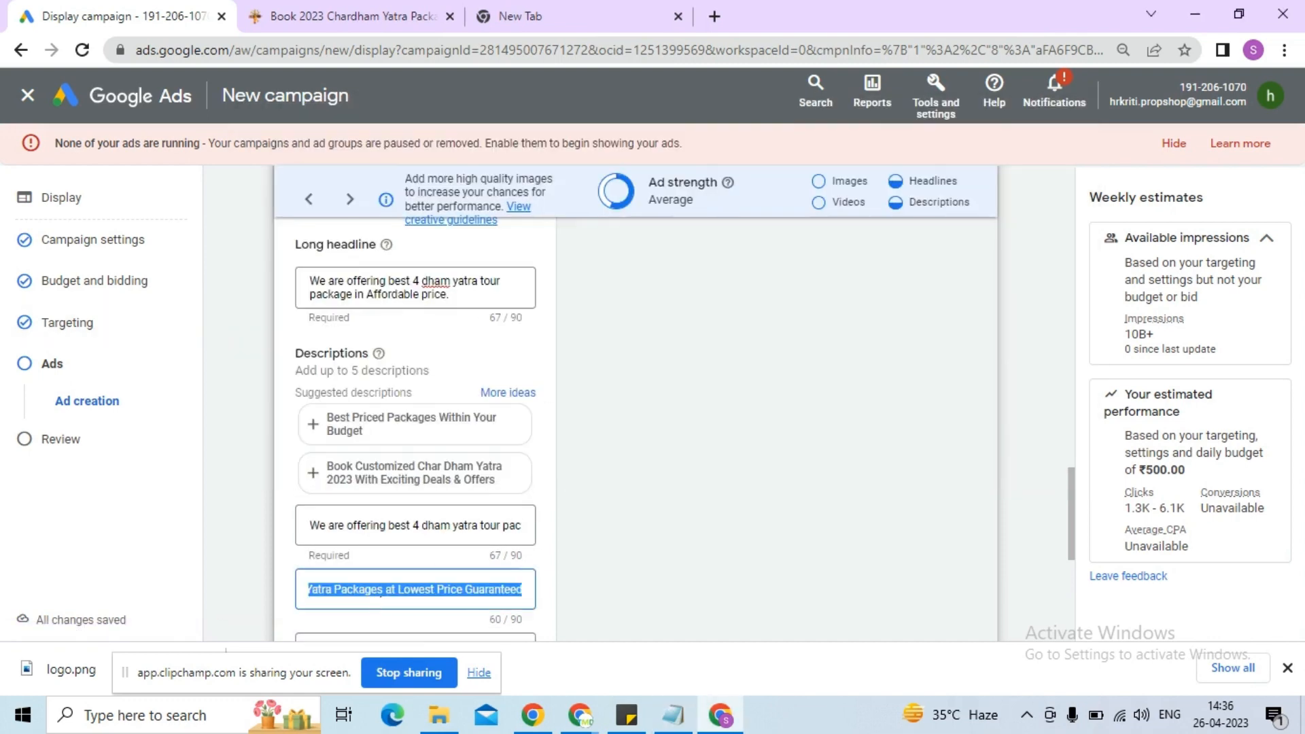
key("ctrl+v")
Step: Enable call to action text for the ad and set it to Learn More
scroll(268, 557, "up", 1)
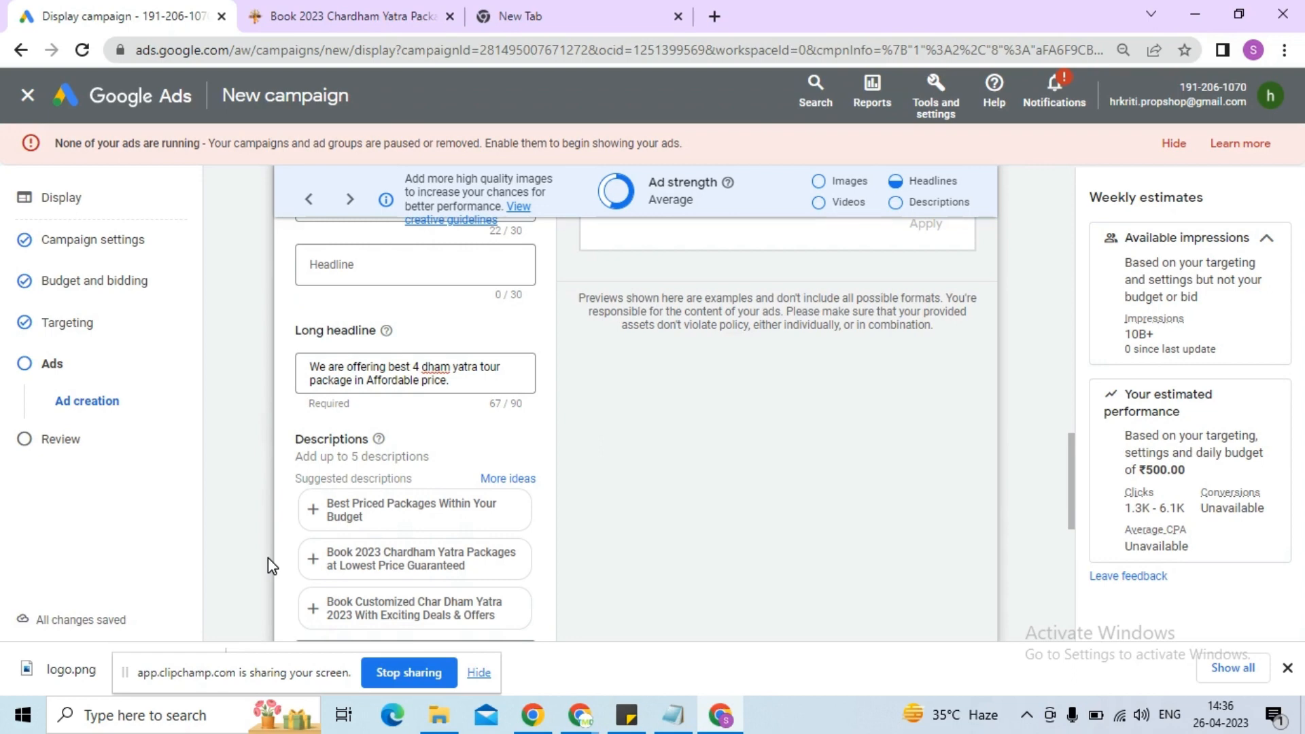
scroll(268, 558, "down", 1)
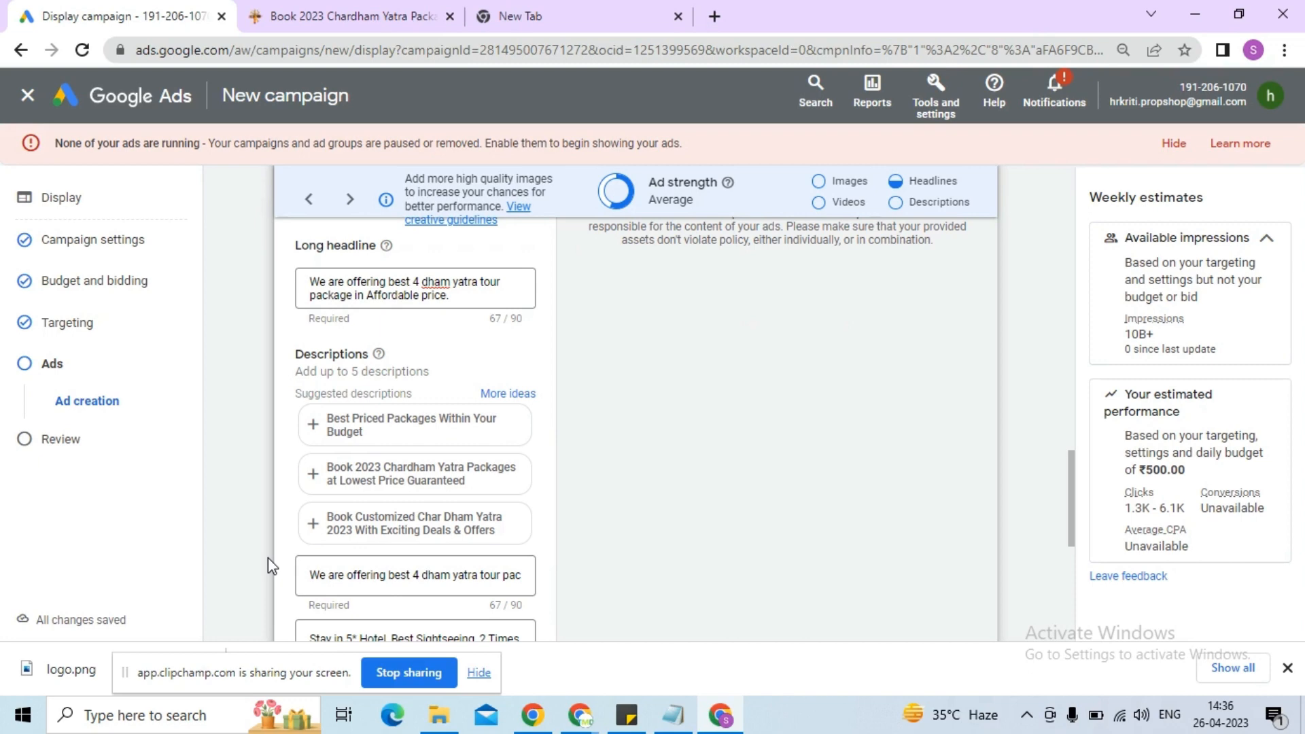
scroll(268, 557, "down", 4)
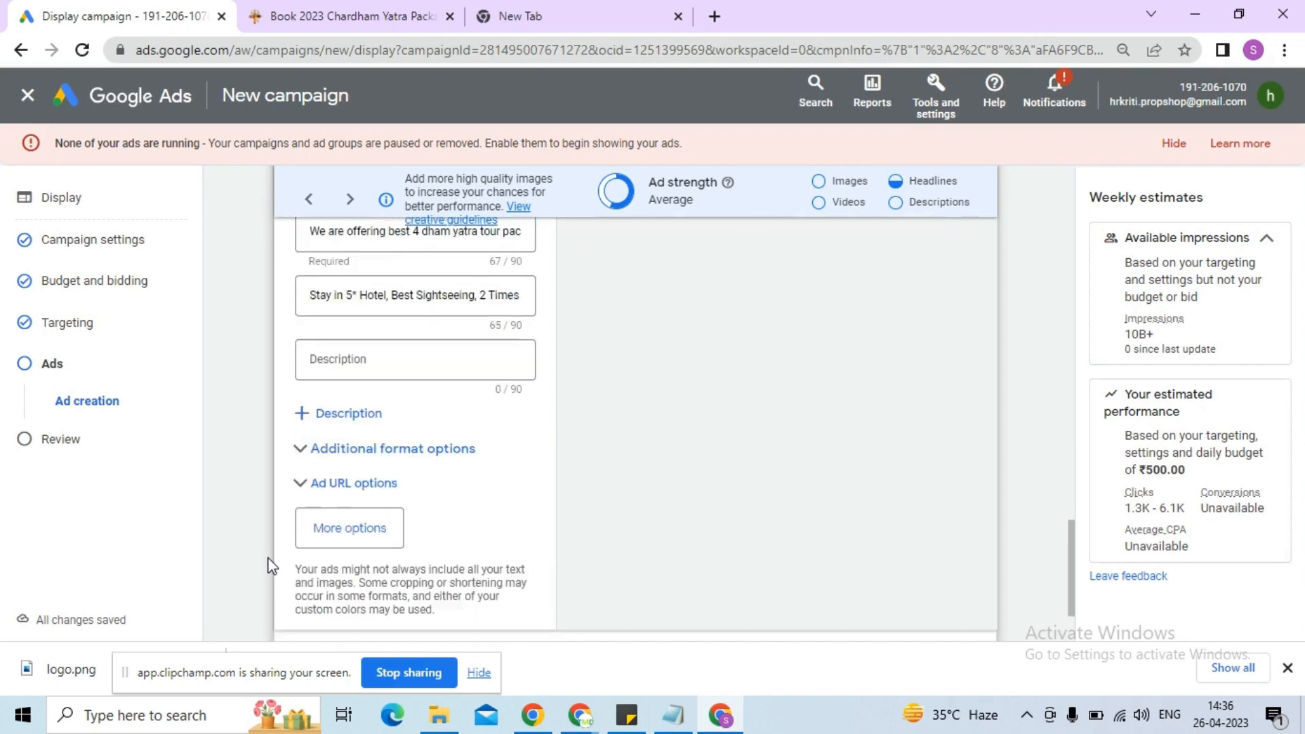
left_click(326, 537)
scroll(299, 528, "down", 1)
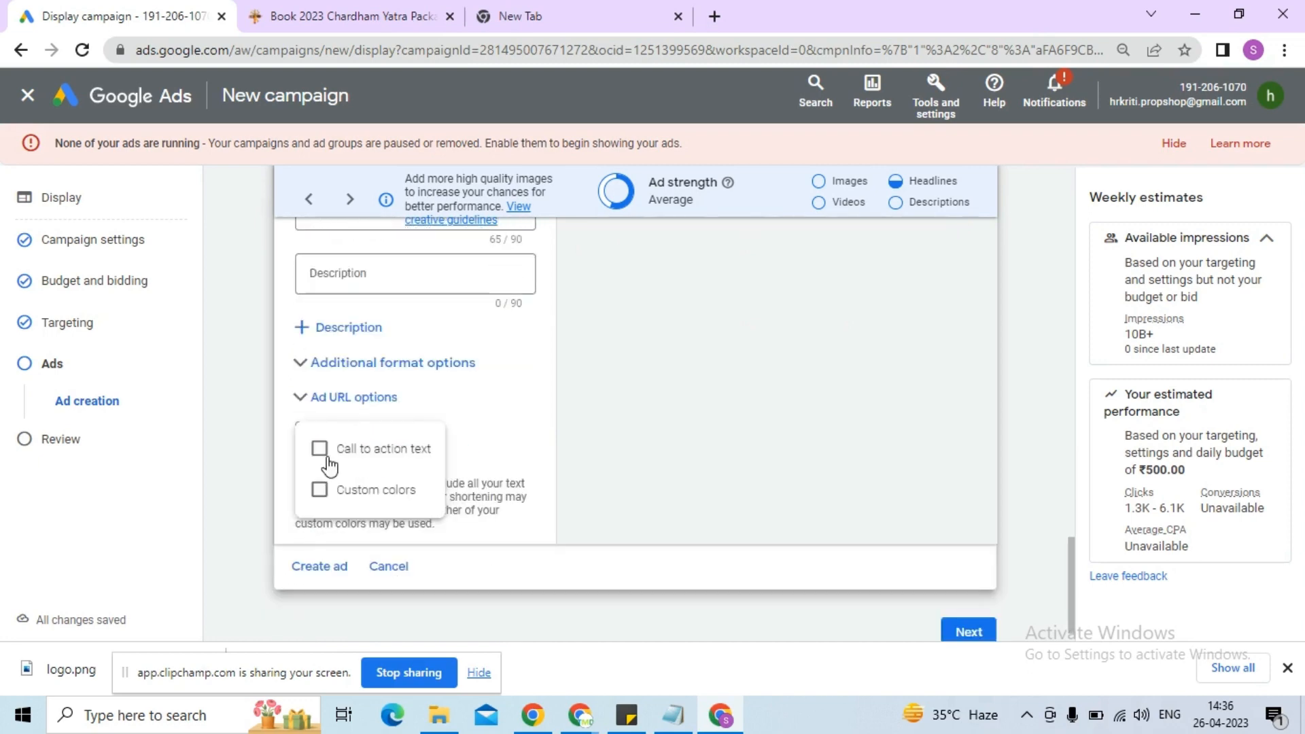
left_click(323, 455)
left_click(330, 557)
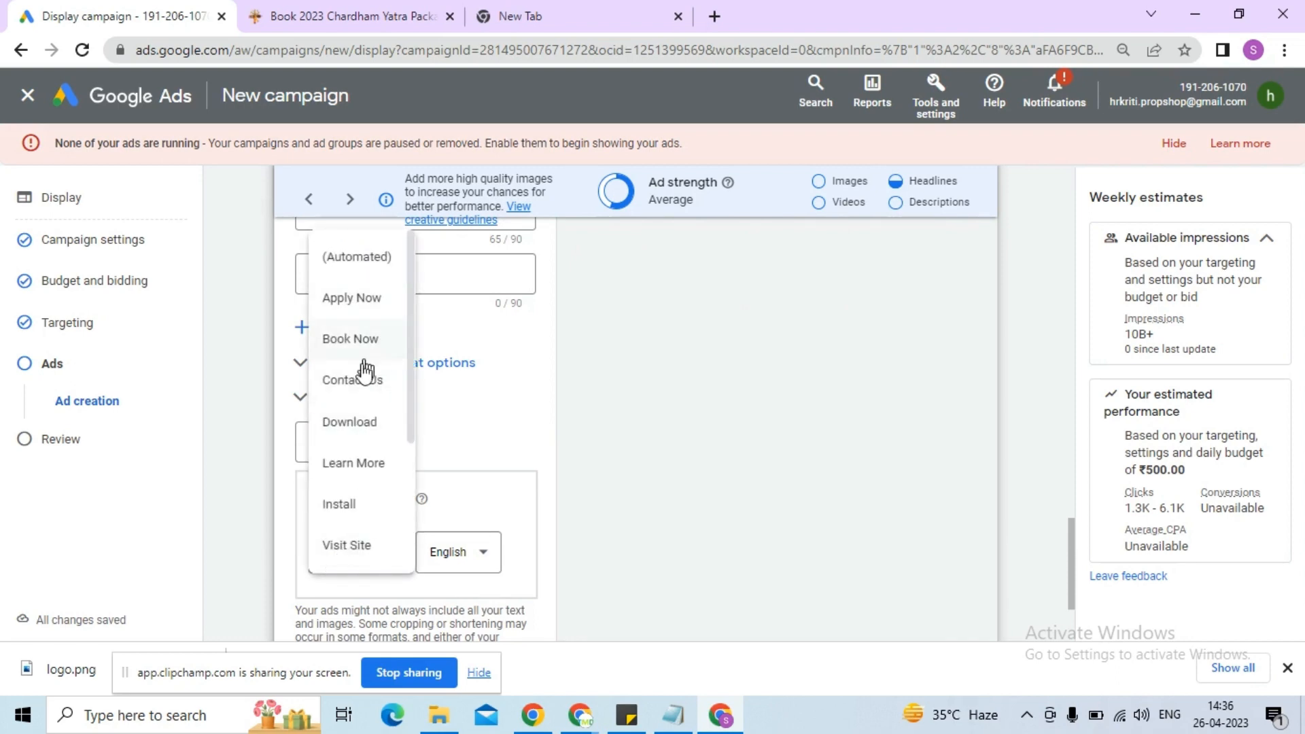
scroll(367, 377, "down", 1)
scroll(354, 377, "down", 3)
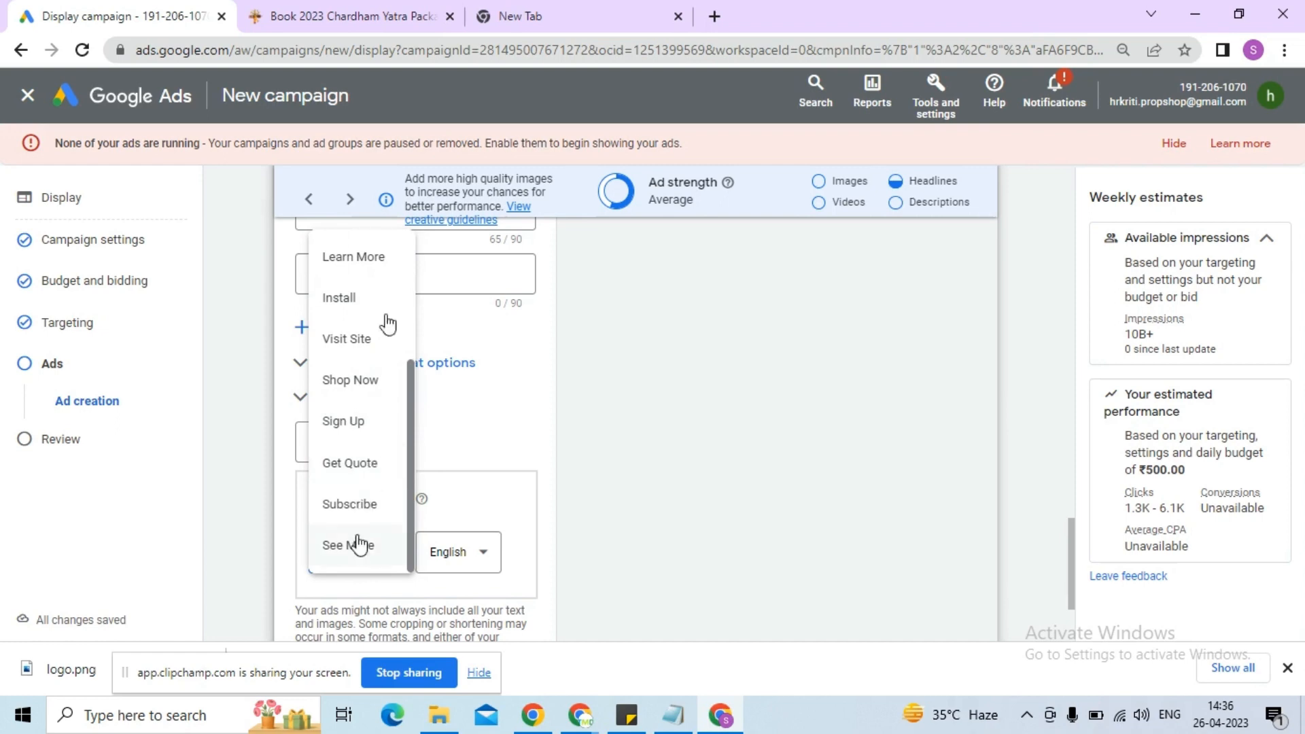
left_click(375, 267)
Step: Create the ad, continue to the campaign review and publish the Display-2 campaign
scroll(293, 408, "down", 3)
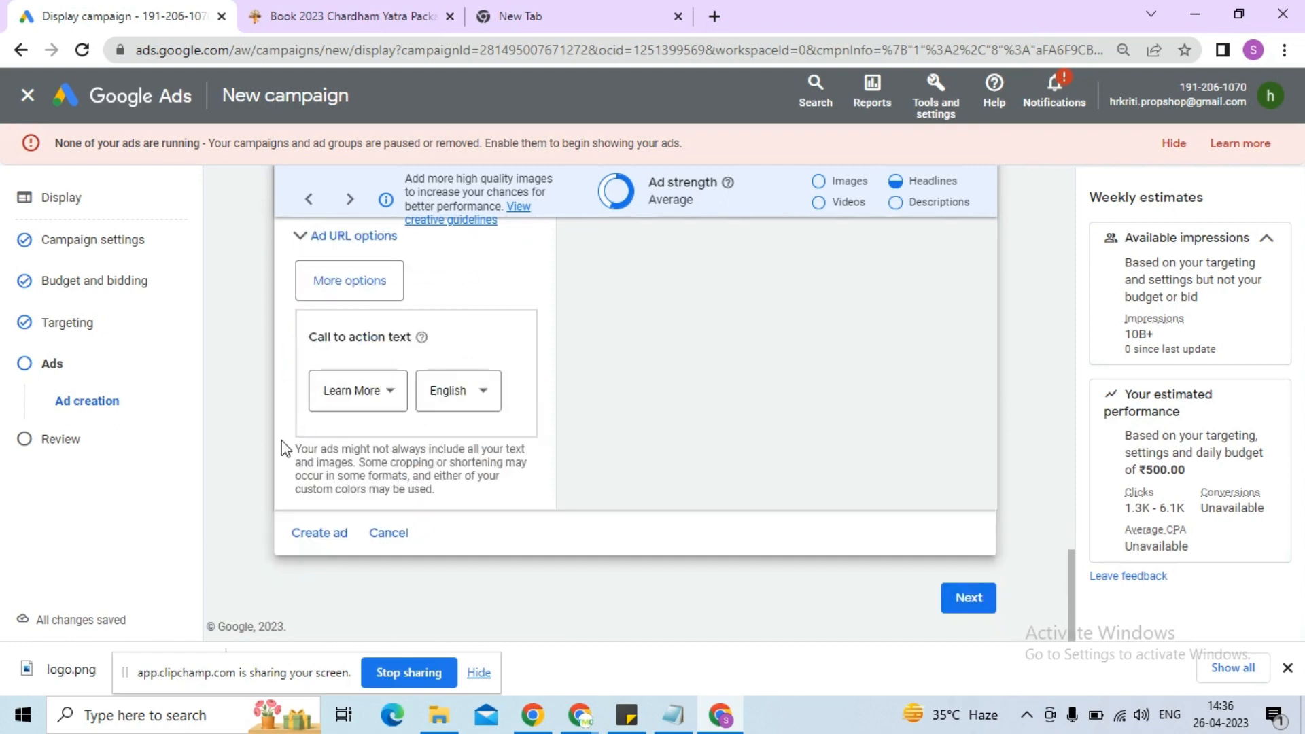
left_click(321, 534)
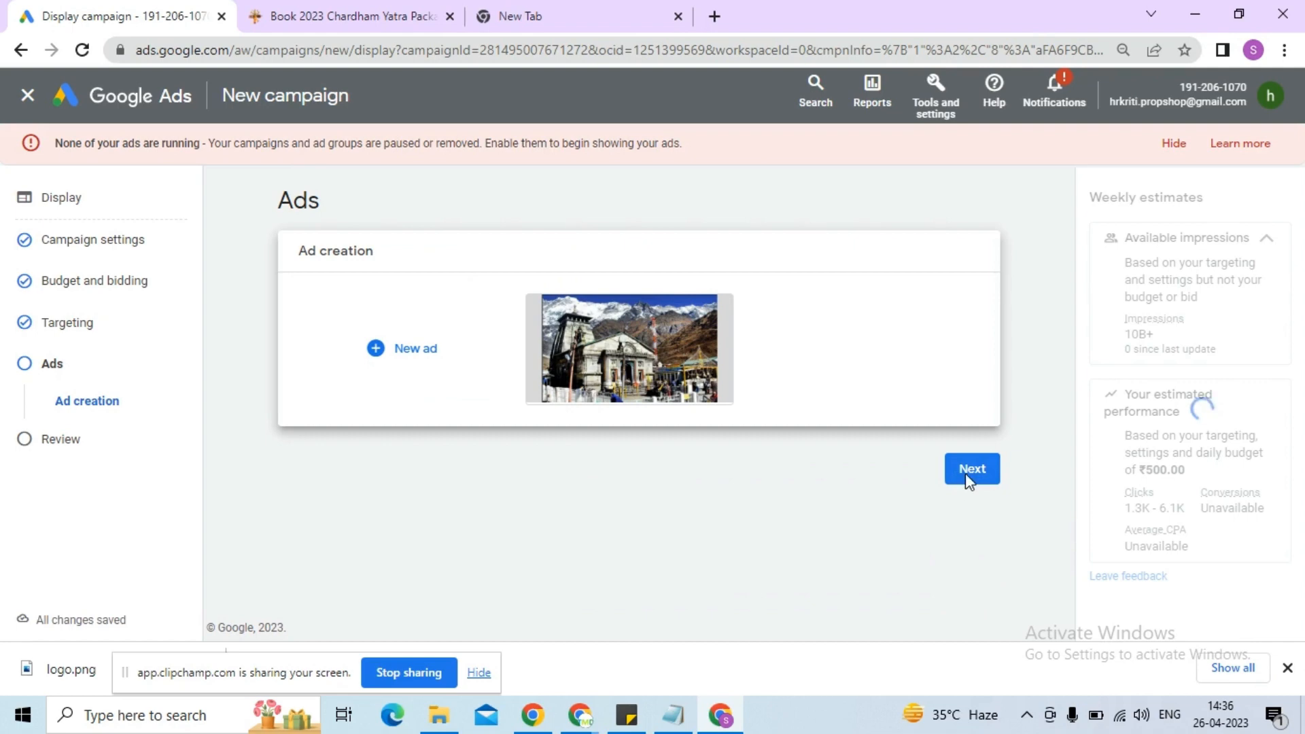
left_click(967, 474)
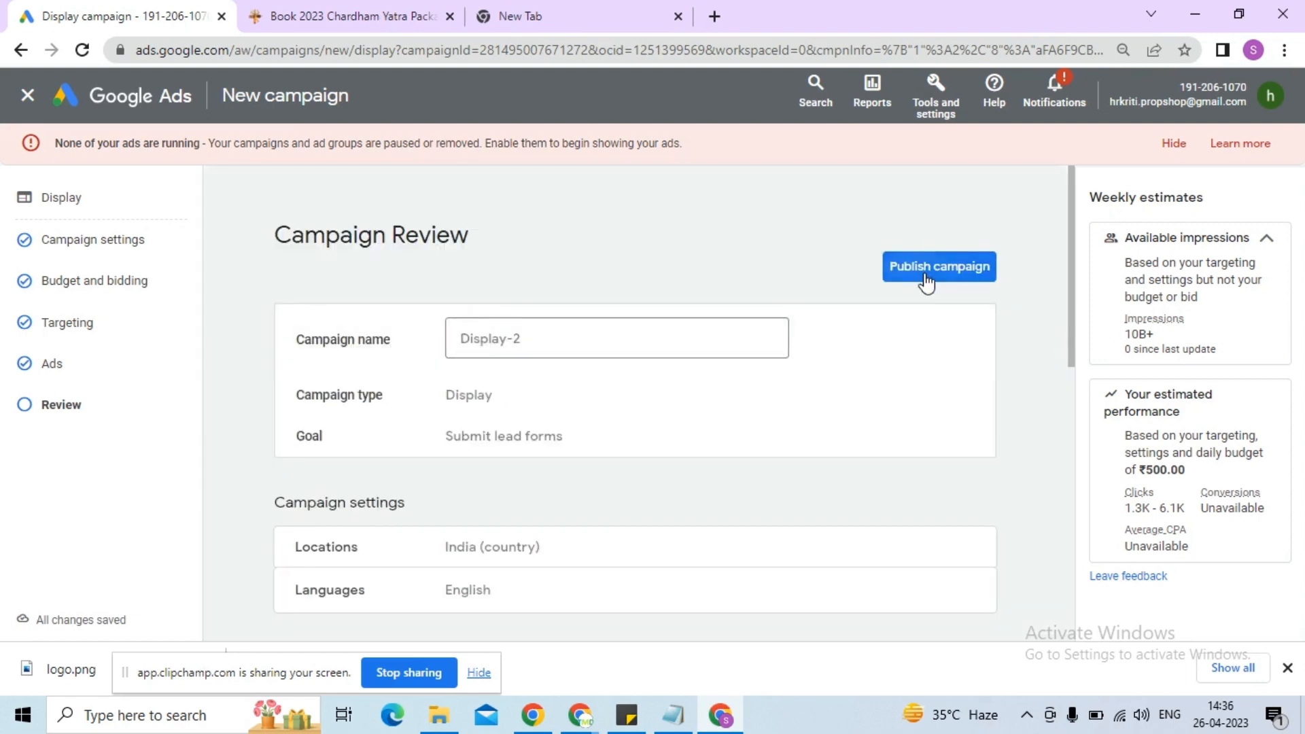
left_click(925, 281)
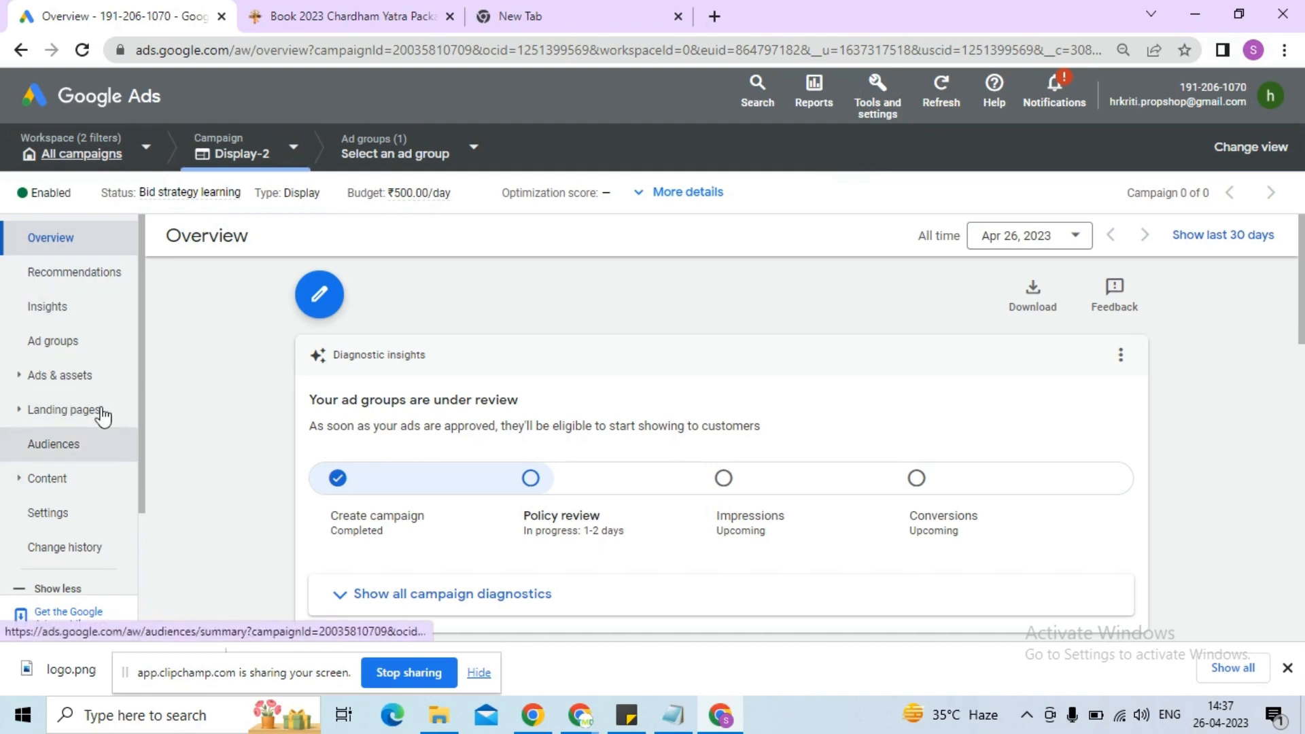
Step: Switch to all campaigns and view the Display-2 entry in the Campaigns list
scroll(102, 401, "down", 3)
scroll(102, 393, "up", 3)
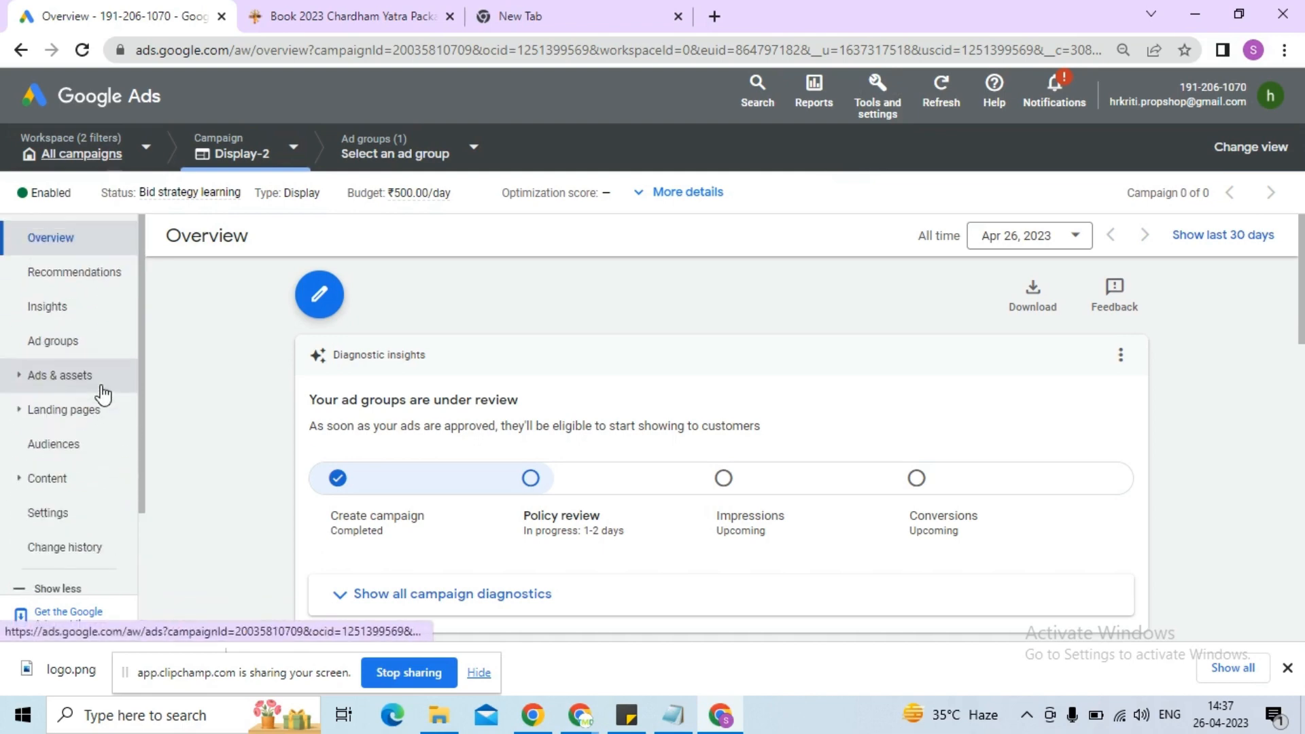
left_click(120, 171)
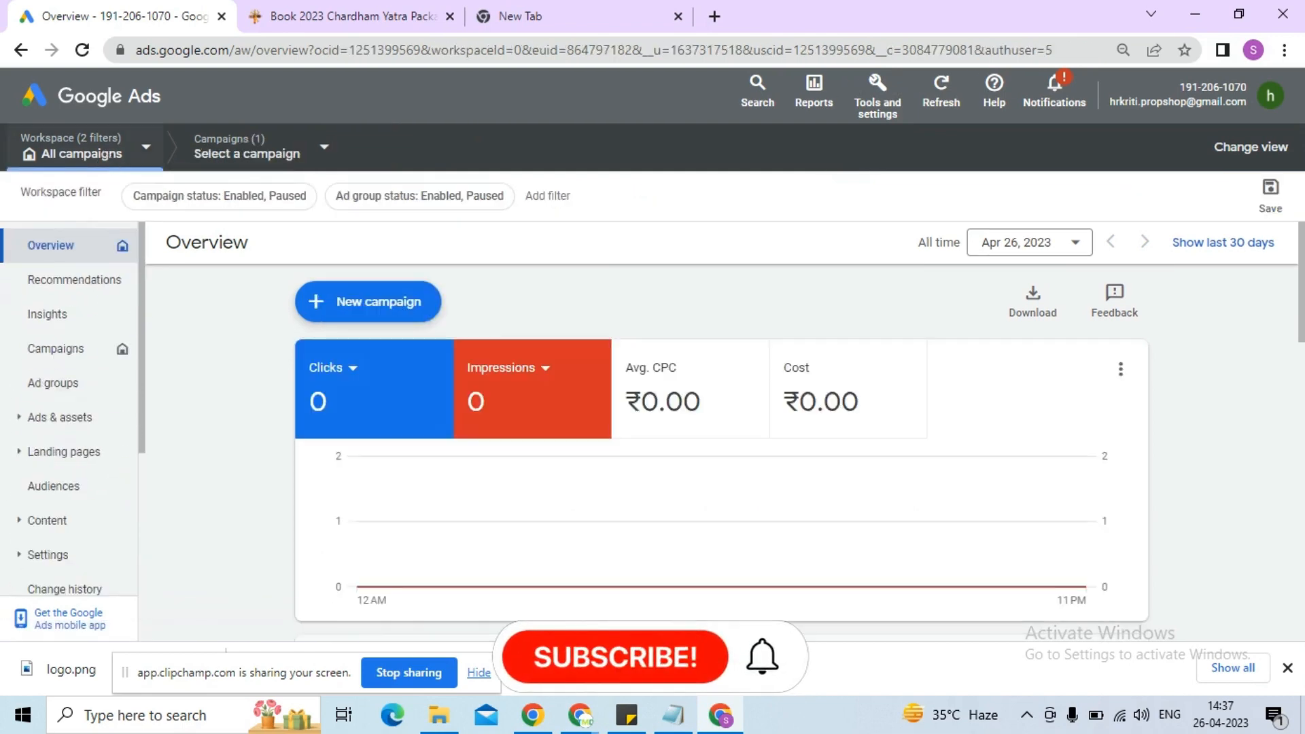
left_click(73, 351)
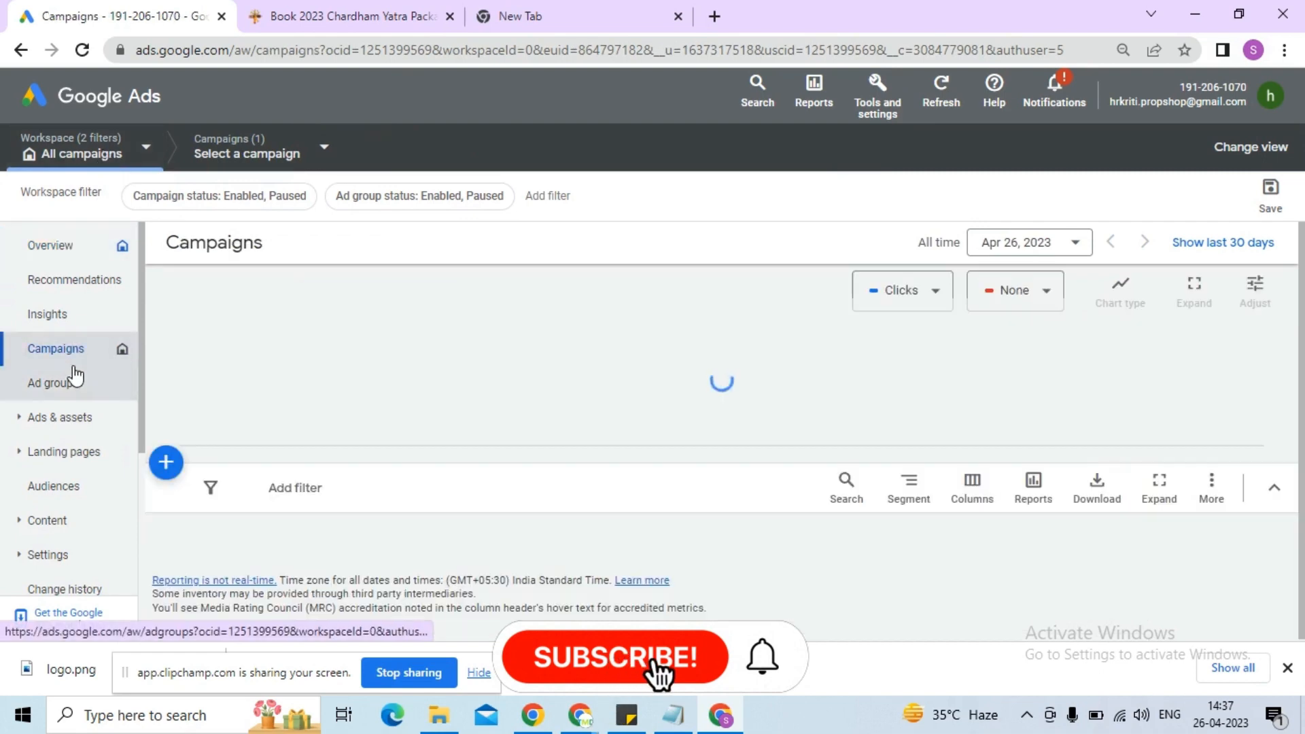
scroll(374, 491, "down", 3)
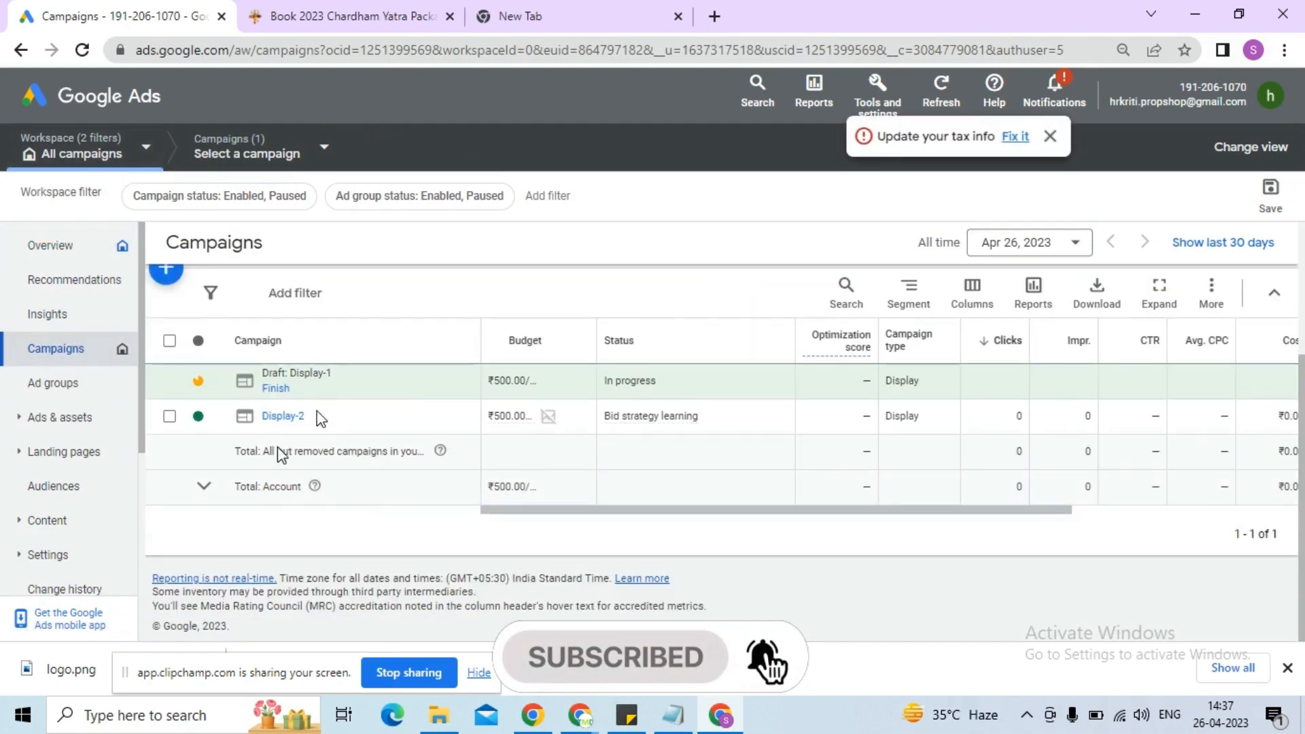